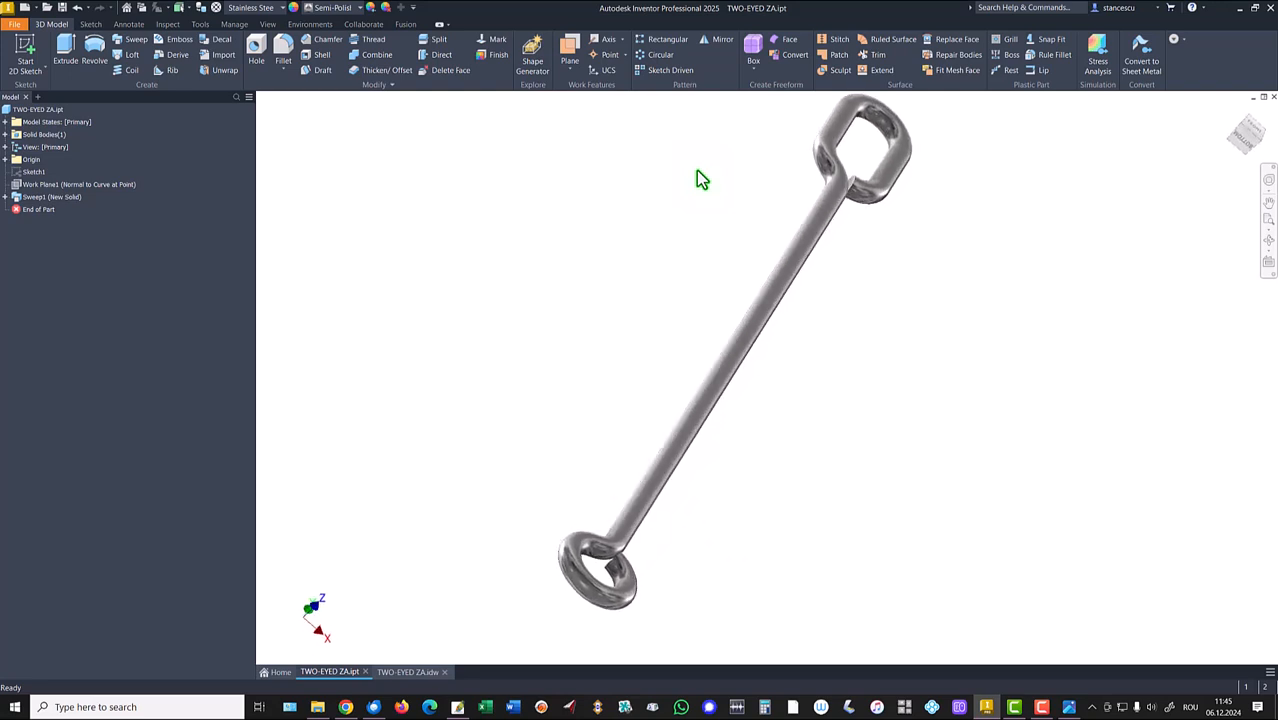
# - Show the finished two-eyed part in its home view and bring up the TWO-EYED ZA.idw drawing
pyautogui.press('F6')
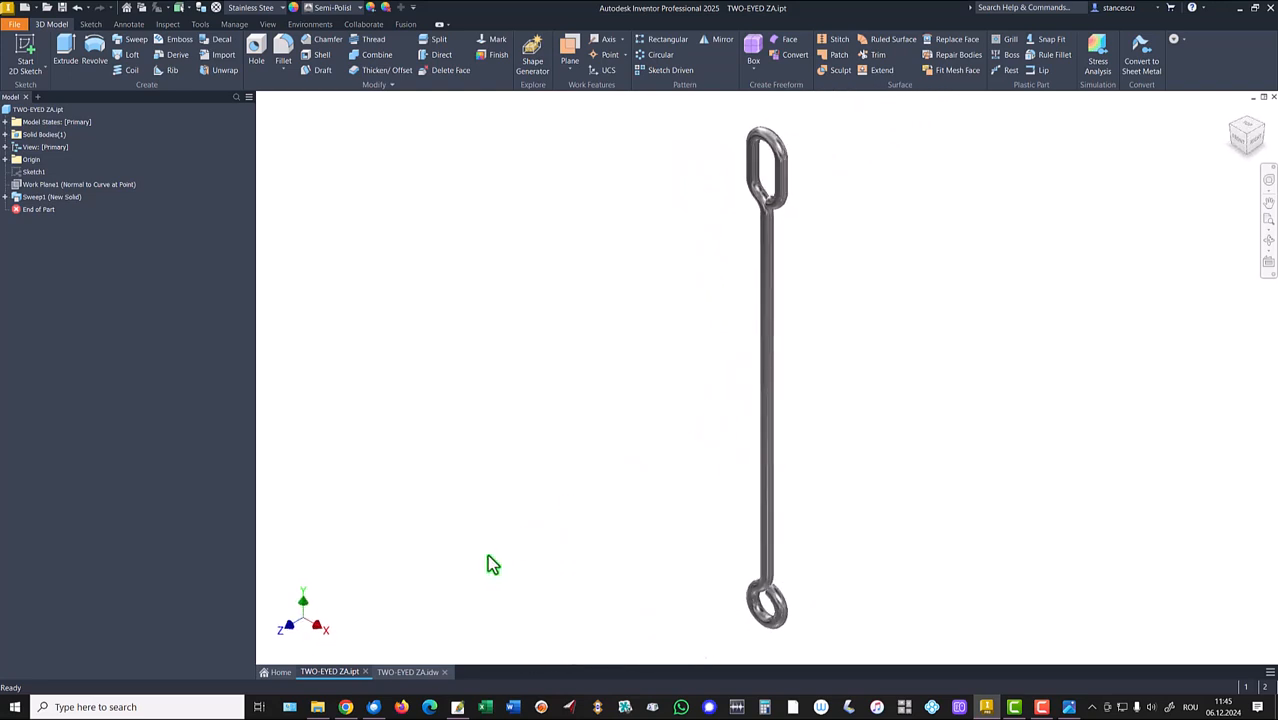
pyautogui.click(407, 672)
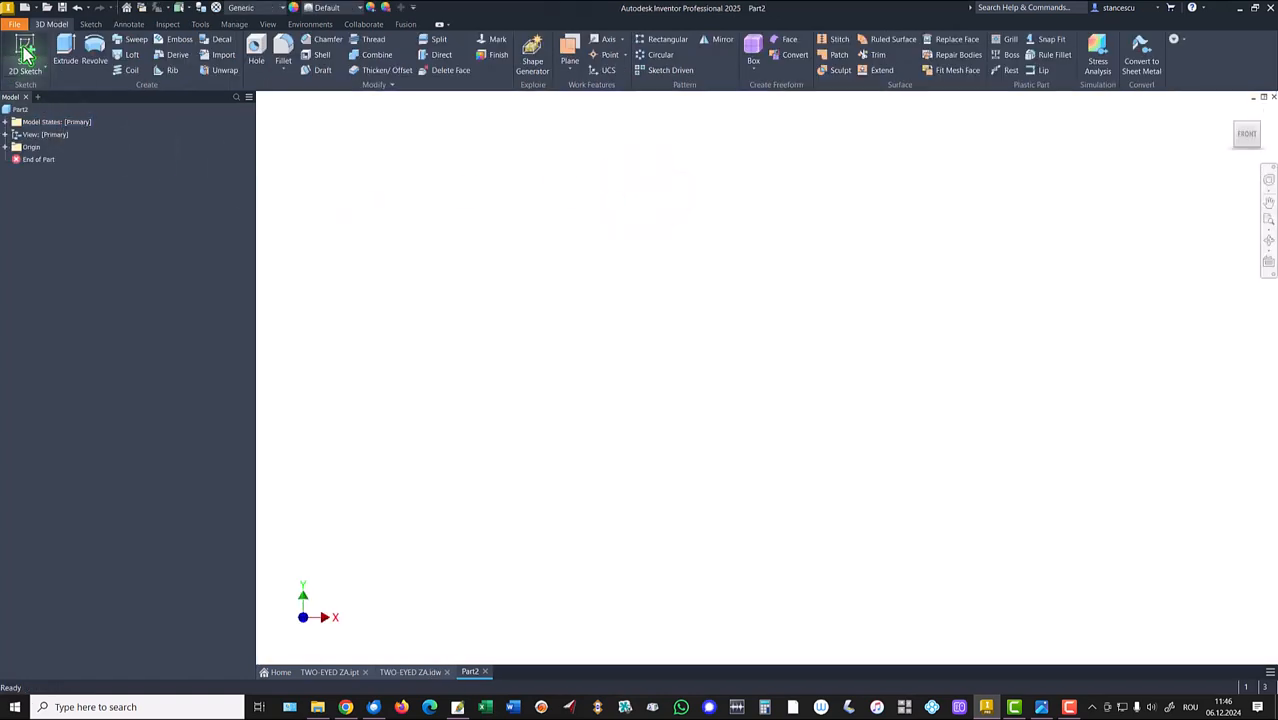
# - In the new part, sketch a center-point arc on the front XY plane, centered at the origin, radius about 5.9 mm, open at the top
pyautogui.click(26, 46)
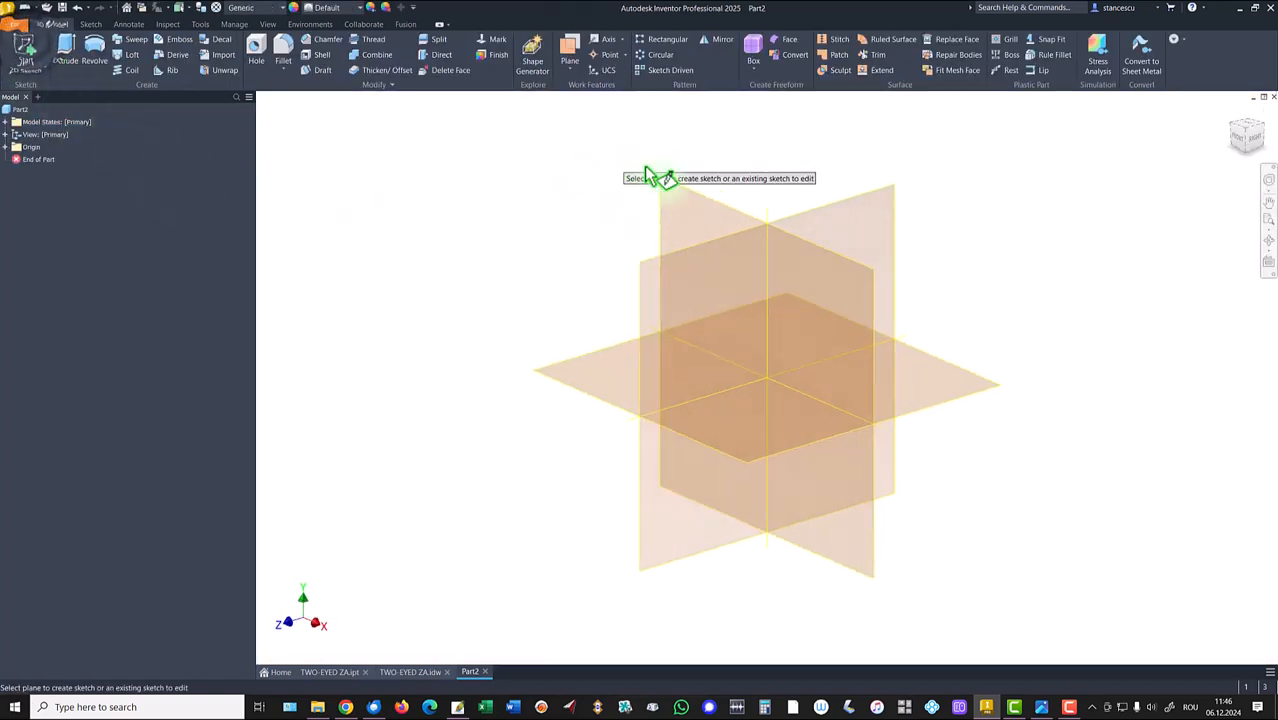
pyautogui.click(684, 194)
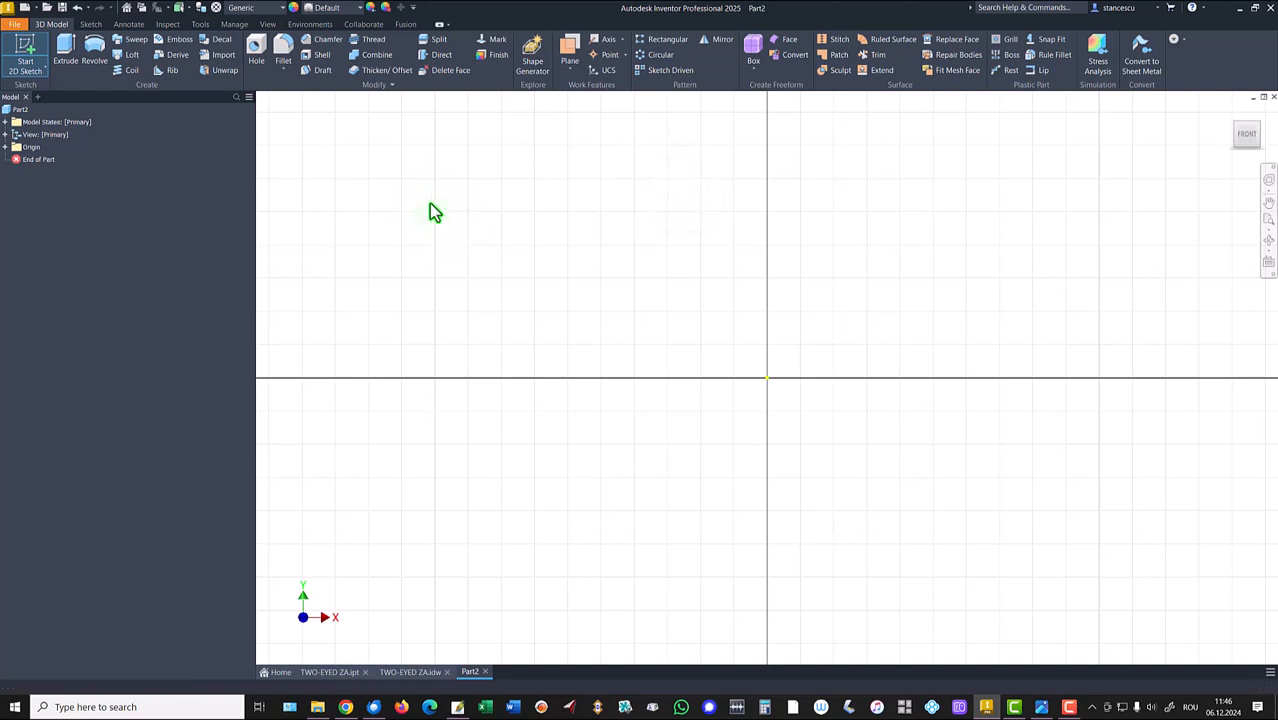
pyautogui.click(125, 69)
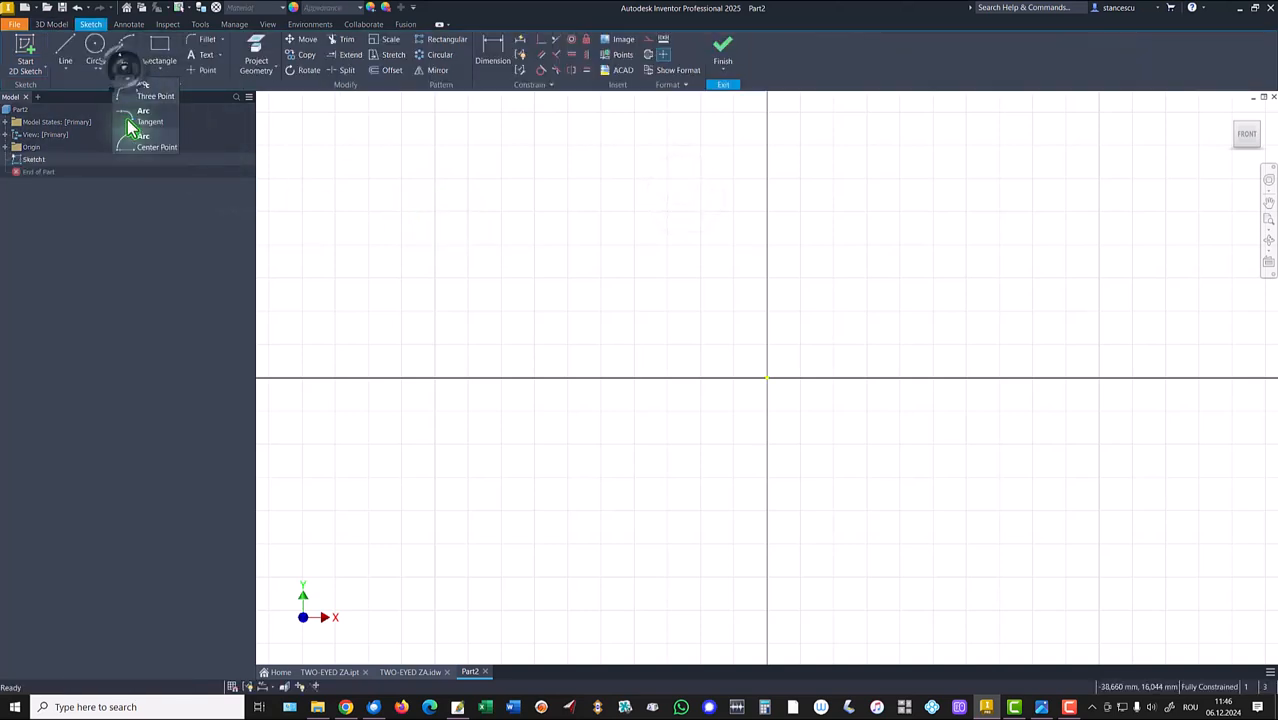
pyautogui.click(137, 143)
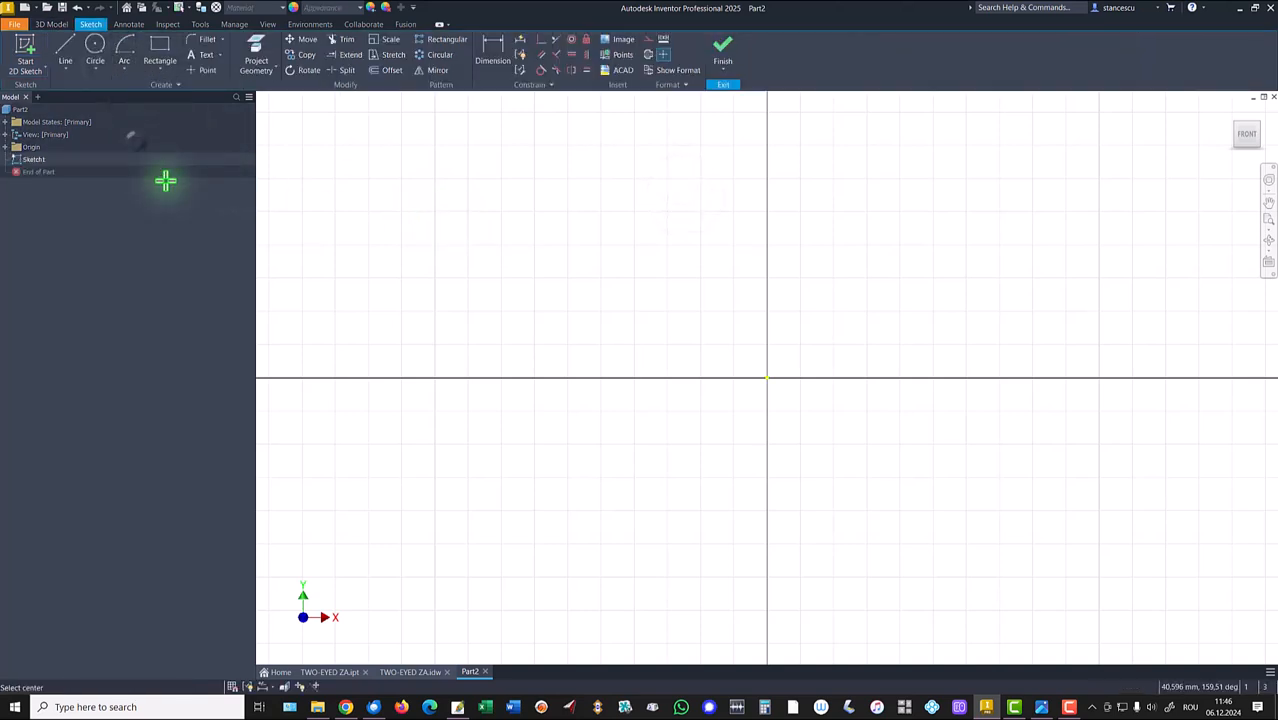
pyautogui.click(767, 377)
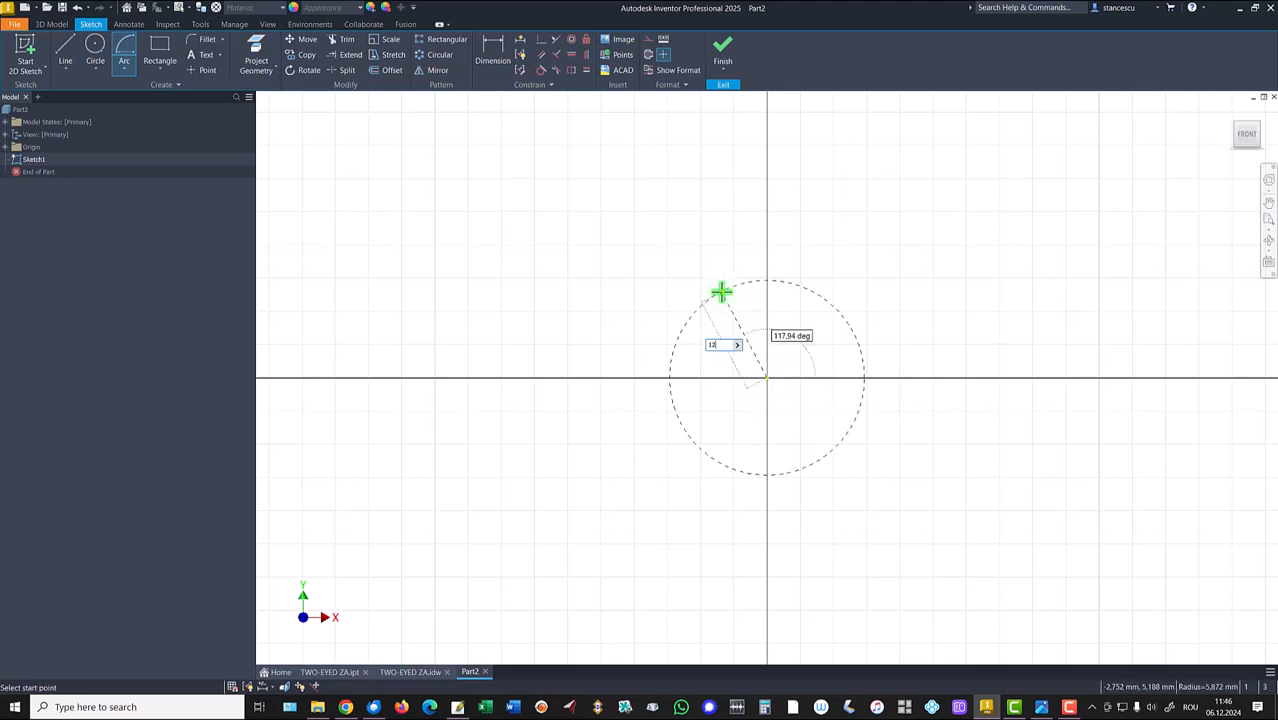
pyautogui.click(721, 291)
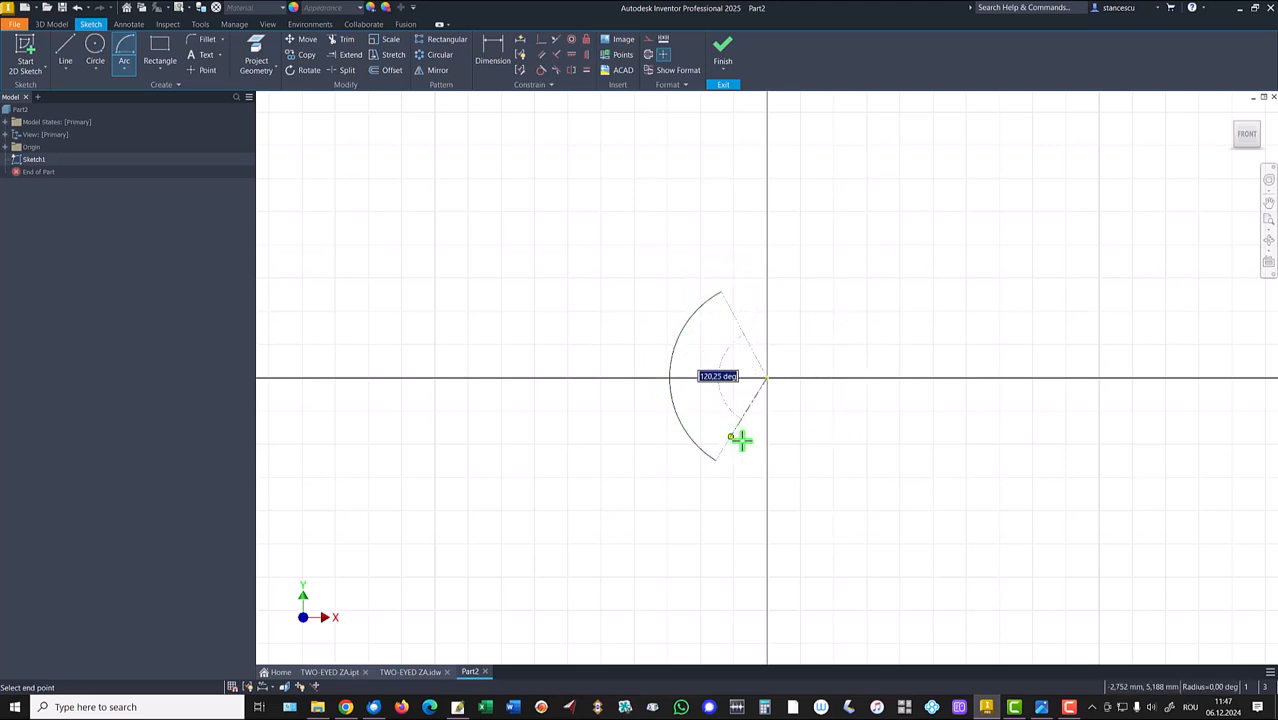
pyautogui.click(829, 320)
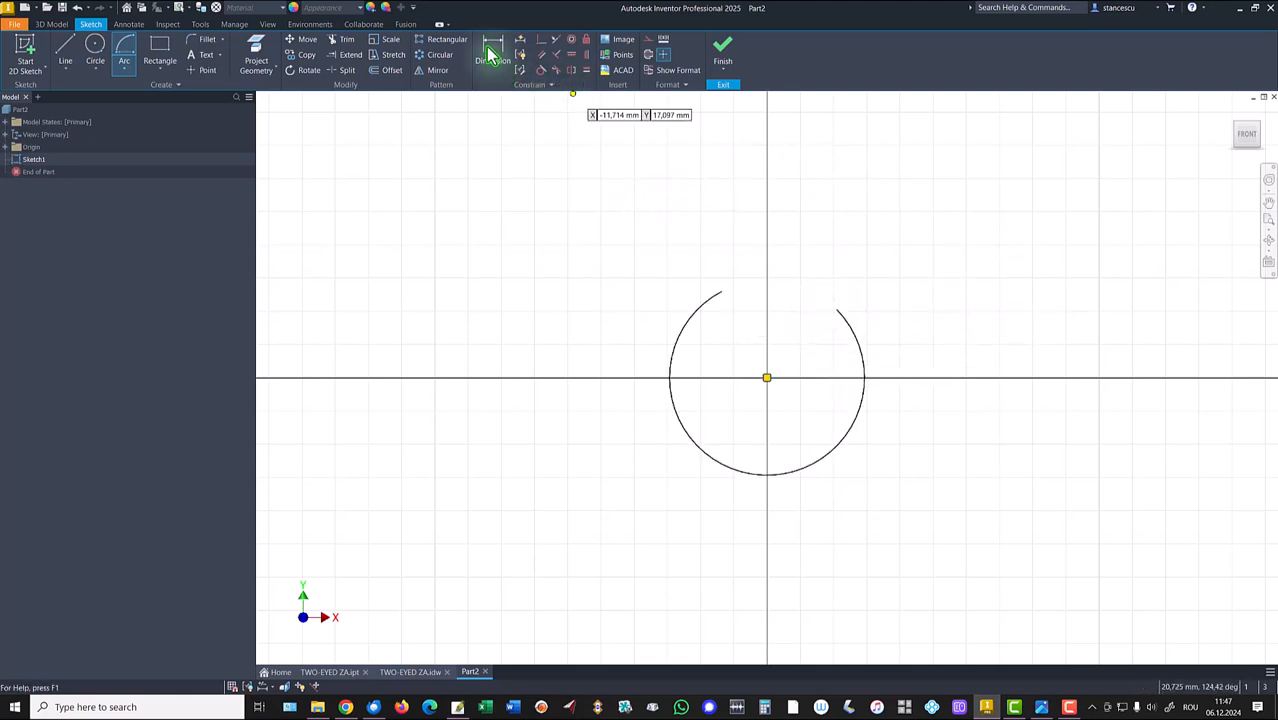
# - Dimension the arc's radius as 12 mm
pyautogui.click(492, 52)
pyautogui.click(844, 446)
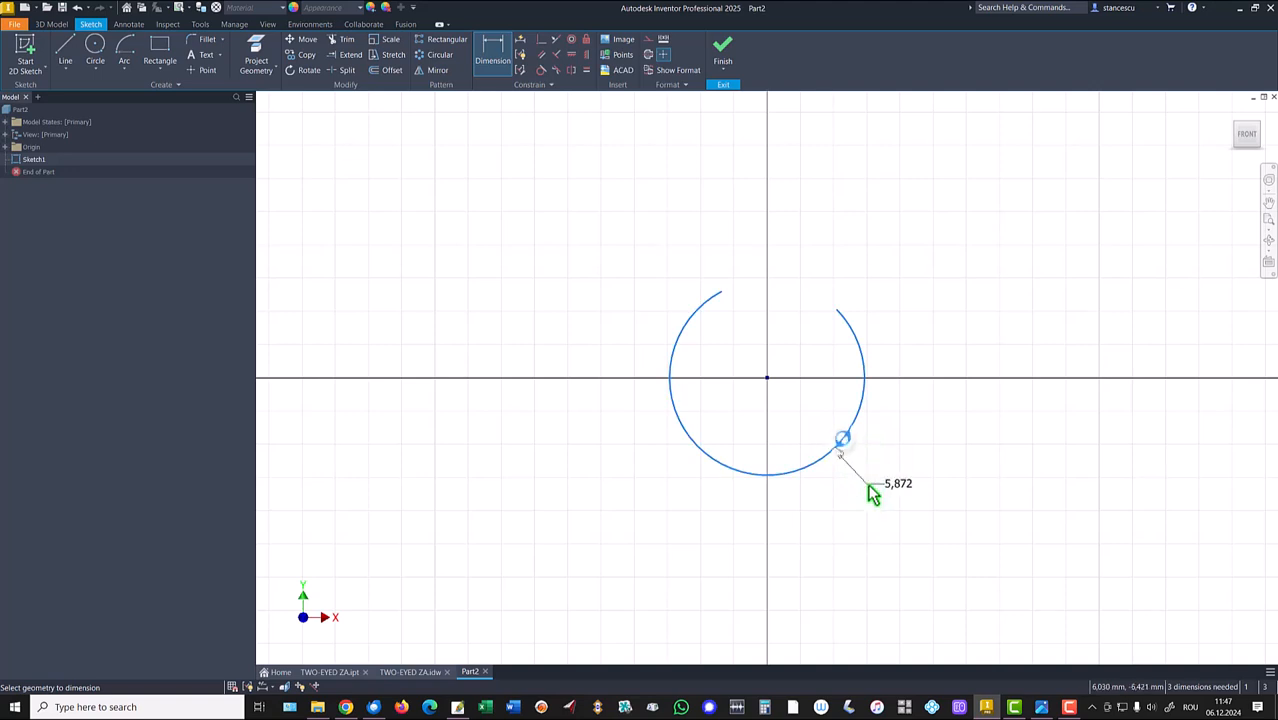
pyautogui.click(866, 484)
pyautogui.write('12')
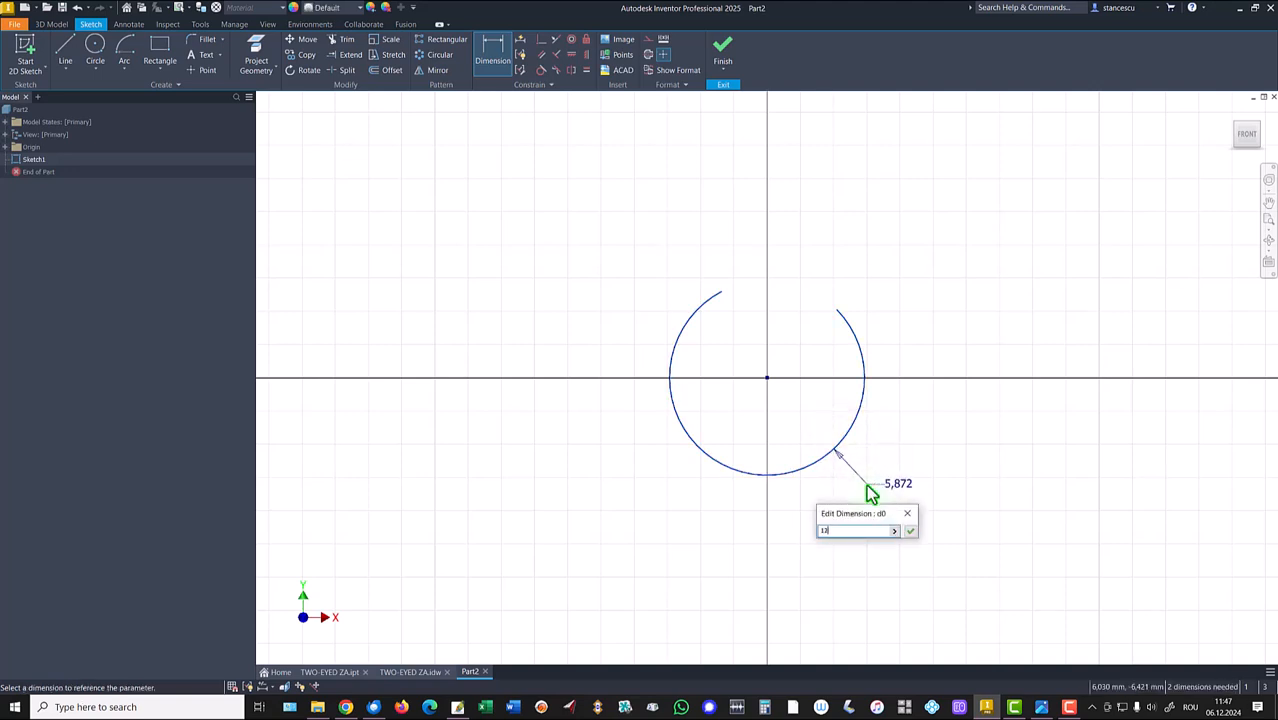
pyautogui.press('Return')
# - Draw a small tangent arc from the ring arc's upper-left end and continue it with a vertical line ending about 98 mm above the origin
pyautogui.scroll(-3, 801, 305)
pyautogui.moveTo(801, 305); pyautogui.dragTo(797, 422, button='middle')
pyautogui.scroll(-2, 797, 422)
pyautogui.scroll(-3, 782, 386)
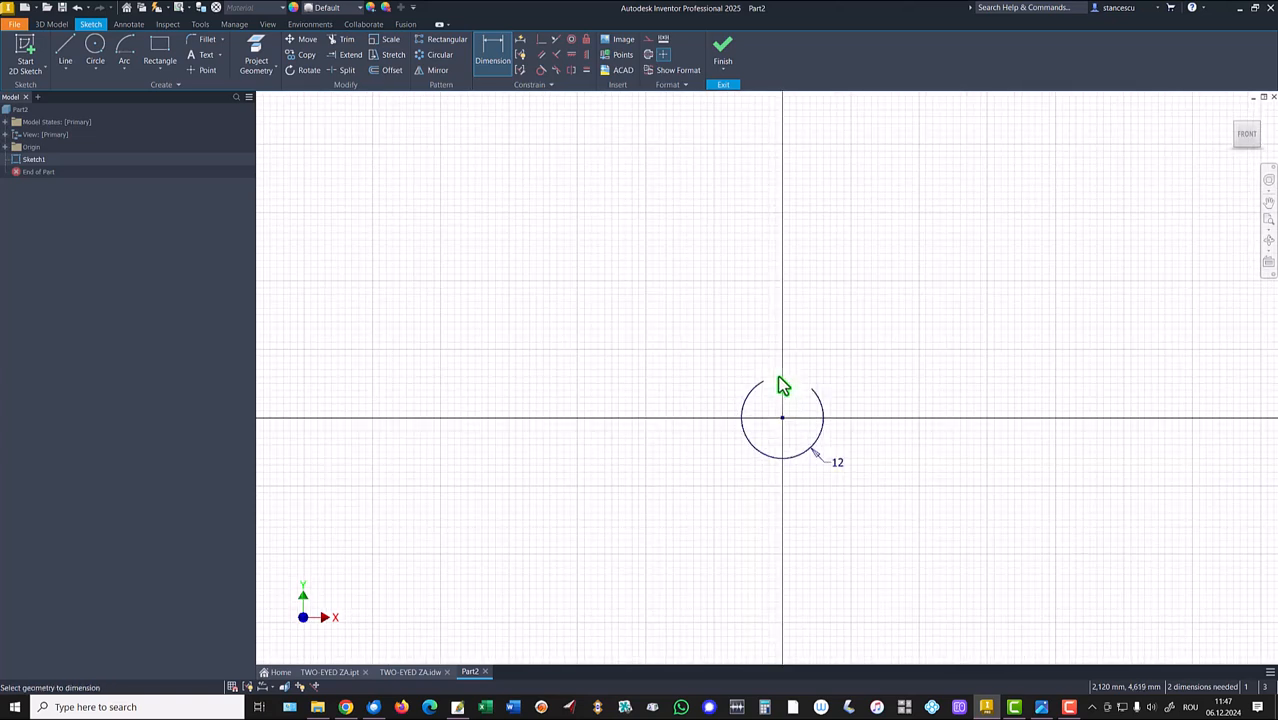
pyautogui.moveTo(797, 364); pyautogui.dragTo(784, 437, button='middle')
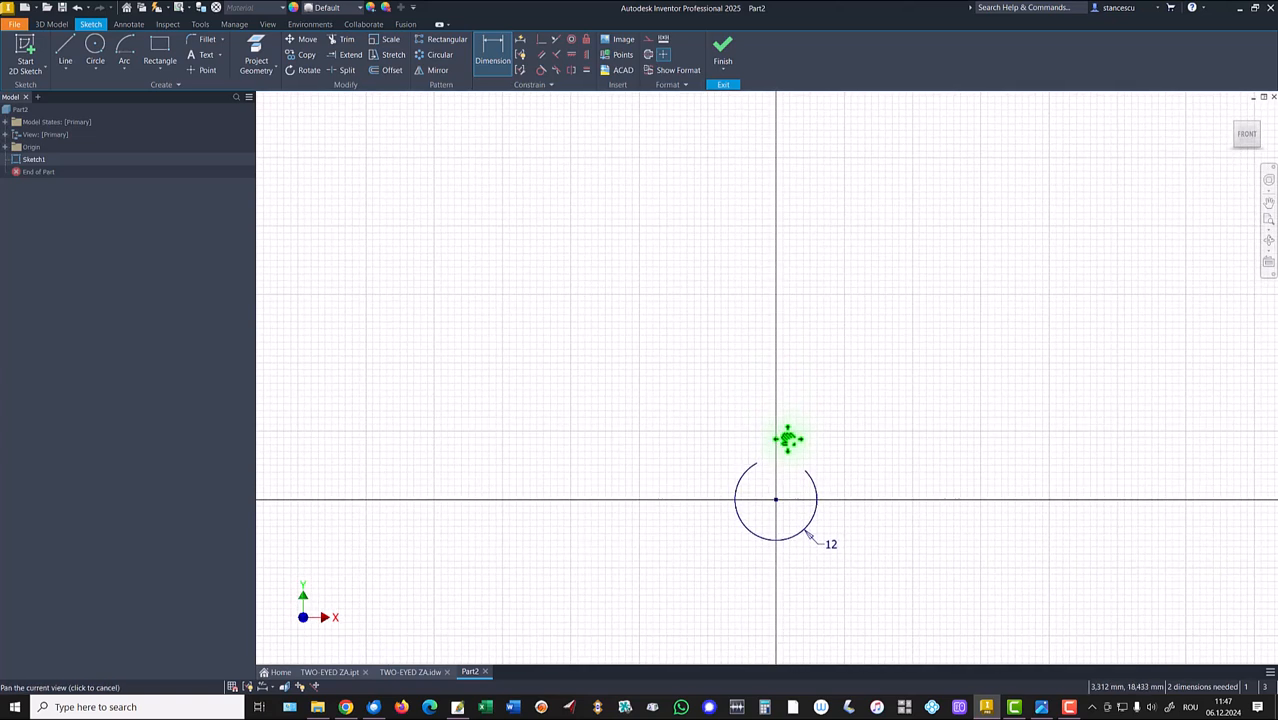
pyautogui.click(66, 52)
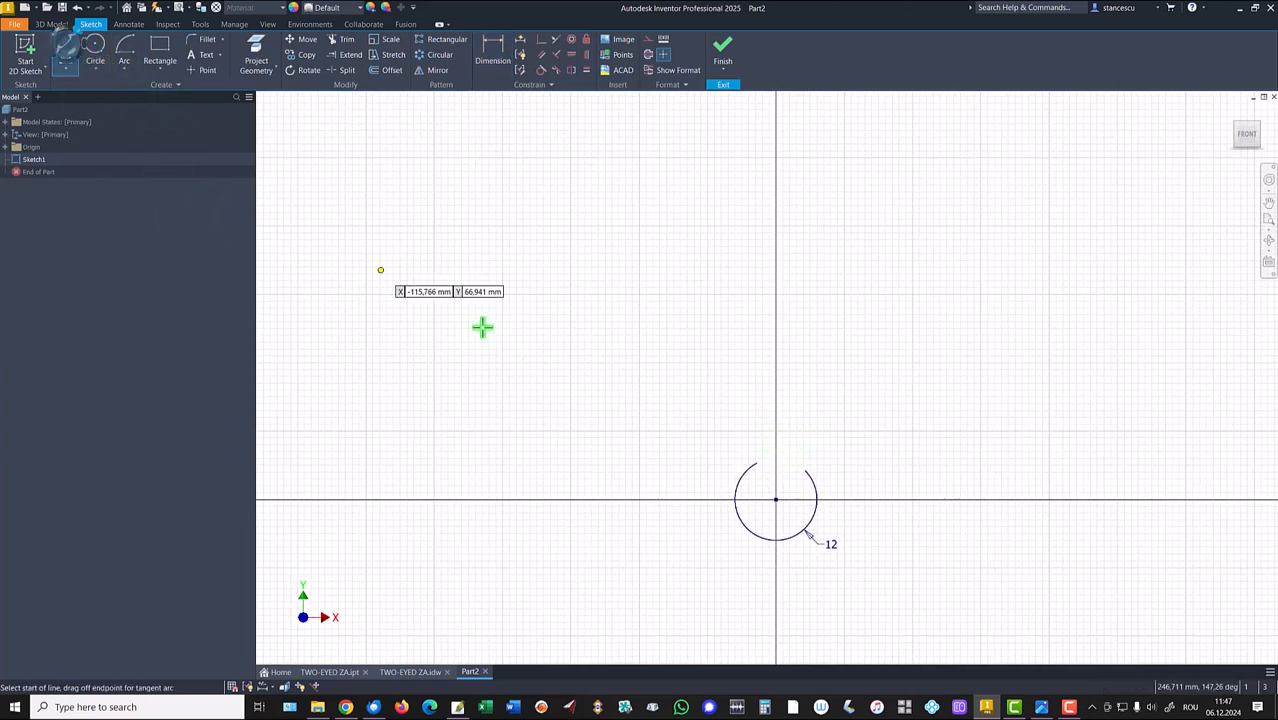
pyautogui.click(755, 463)
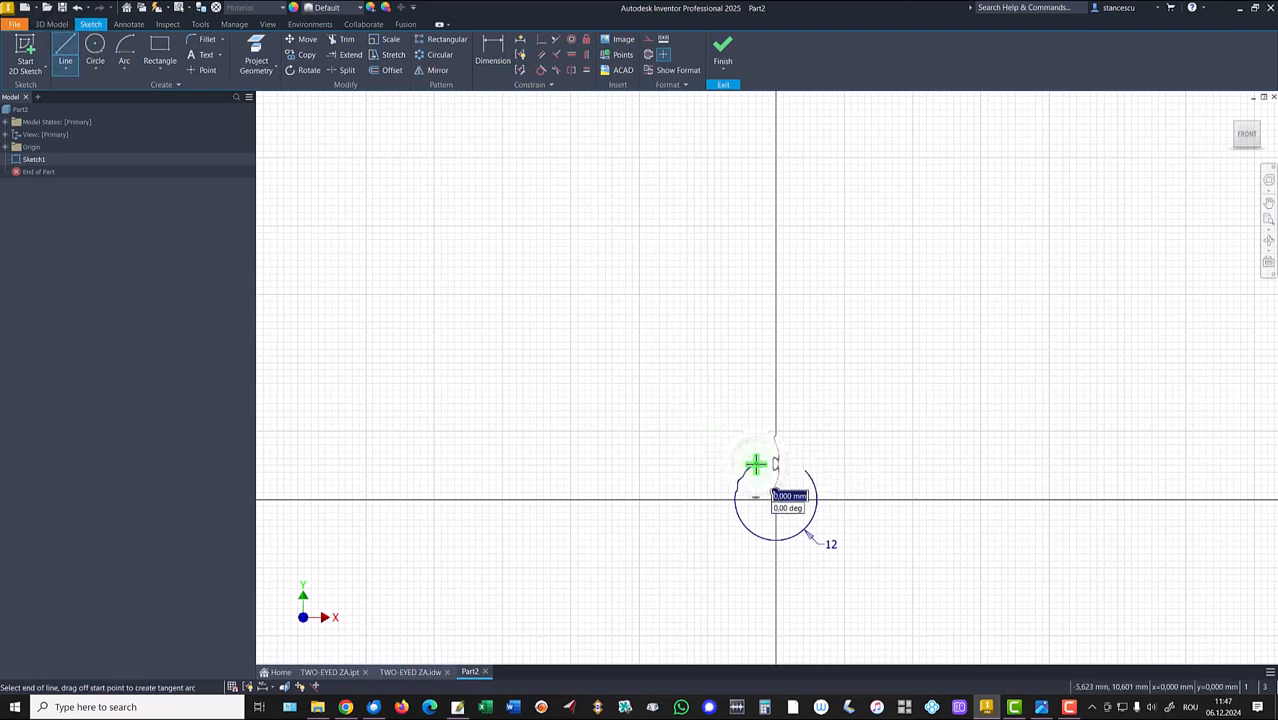
pyautogui.moveTo(755, 463); pyautogui.dragTo(767, 432)
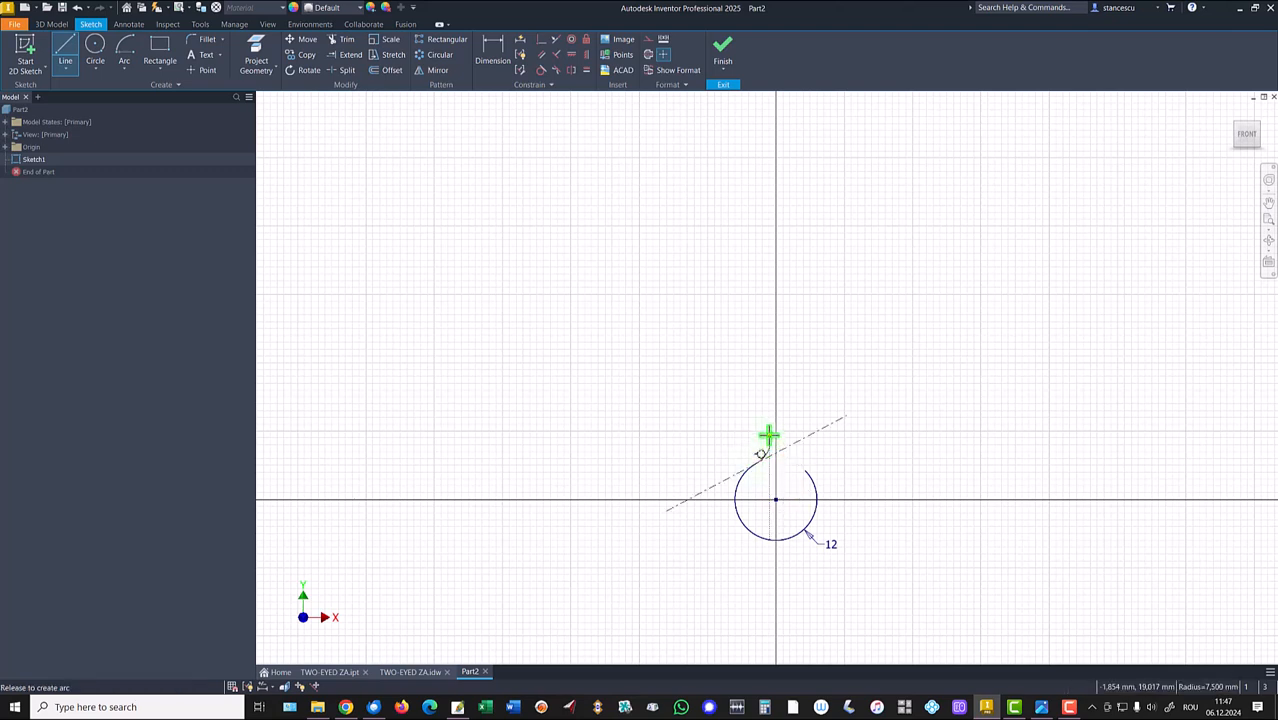
pyautogui.moveTo(770, 438); pyautogui.dragTo(771, 434)
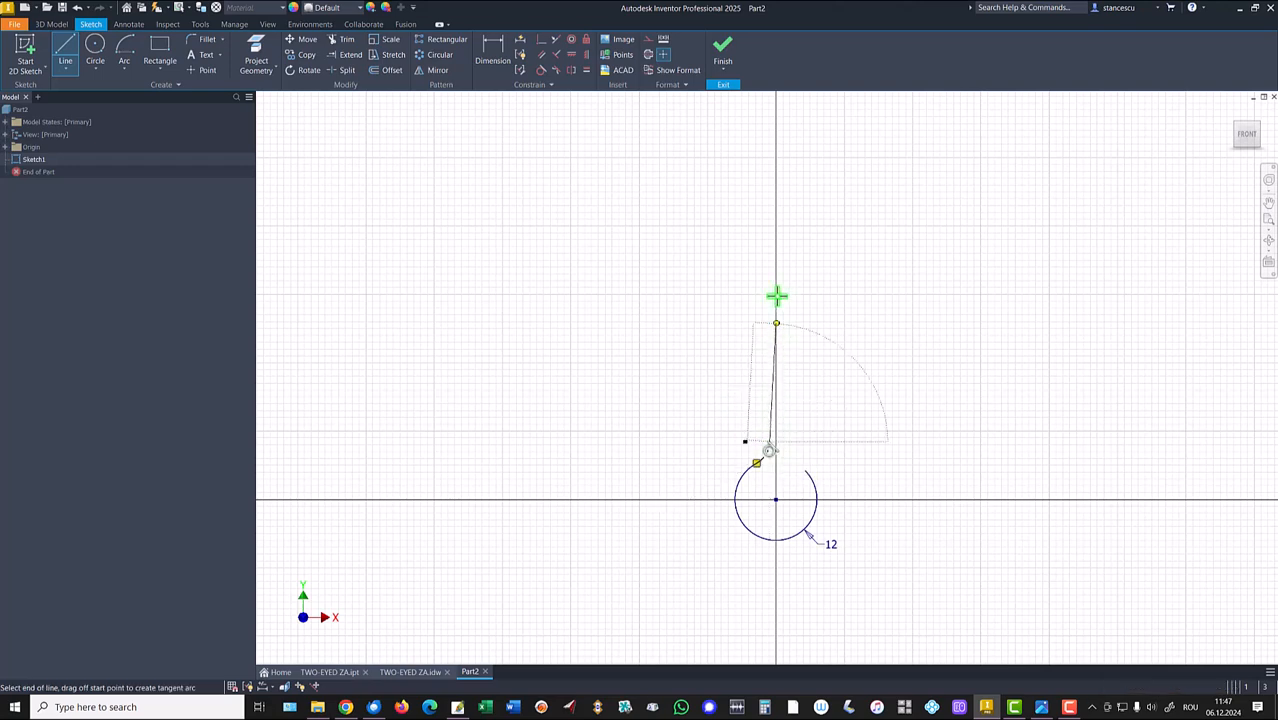
pyautogui.click(771, 163)
# - Continue from the rod line's upper end with two opposing tangent arcs, bending left and back to vertical, the second about 28 mm in radius
pyautogui.moveTo(771, 163)
pyautogui.mouseDown(button='middle')
pyautogui.moveTo(765, 366)
pyautogui.moveTo(779, 437)
pyautogui.mouseUp(button='middle')
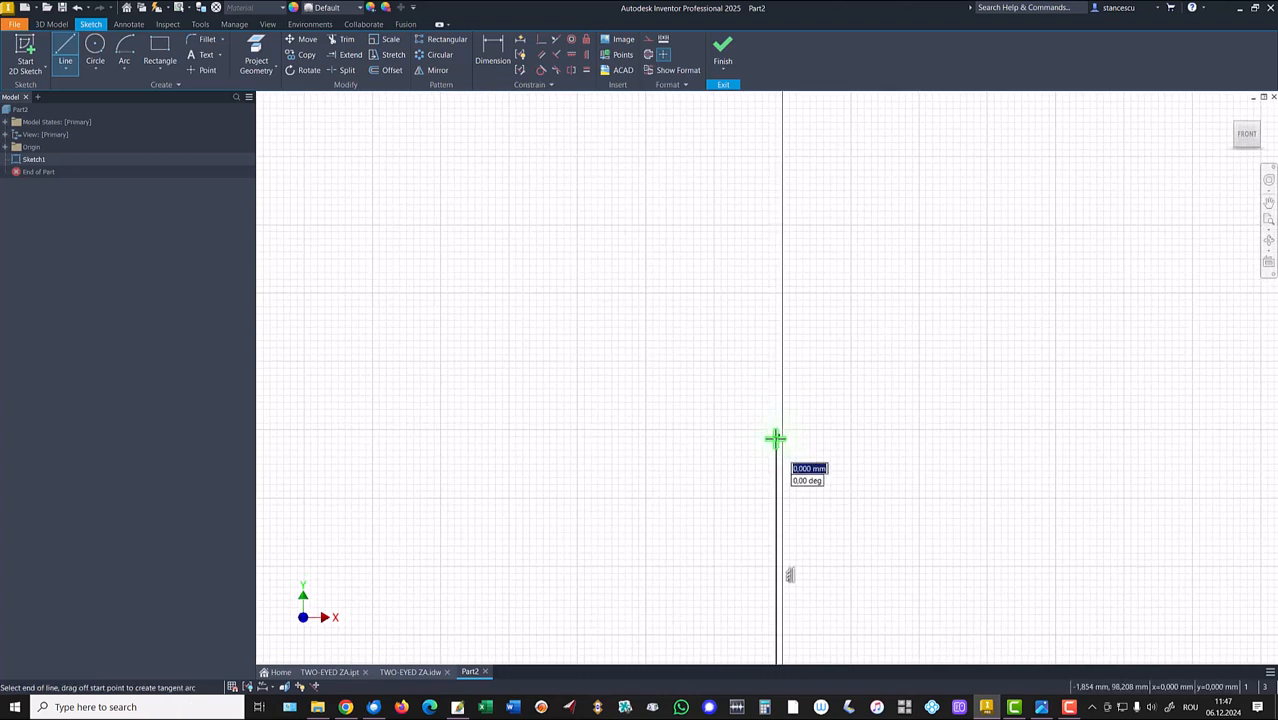
pyautogui.moveTo(776, 438); pyautogui.dragTo(703, 295)
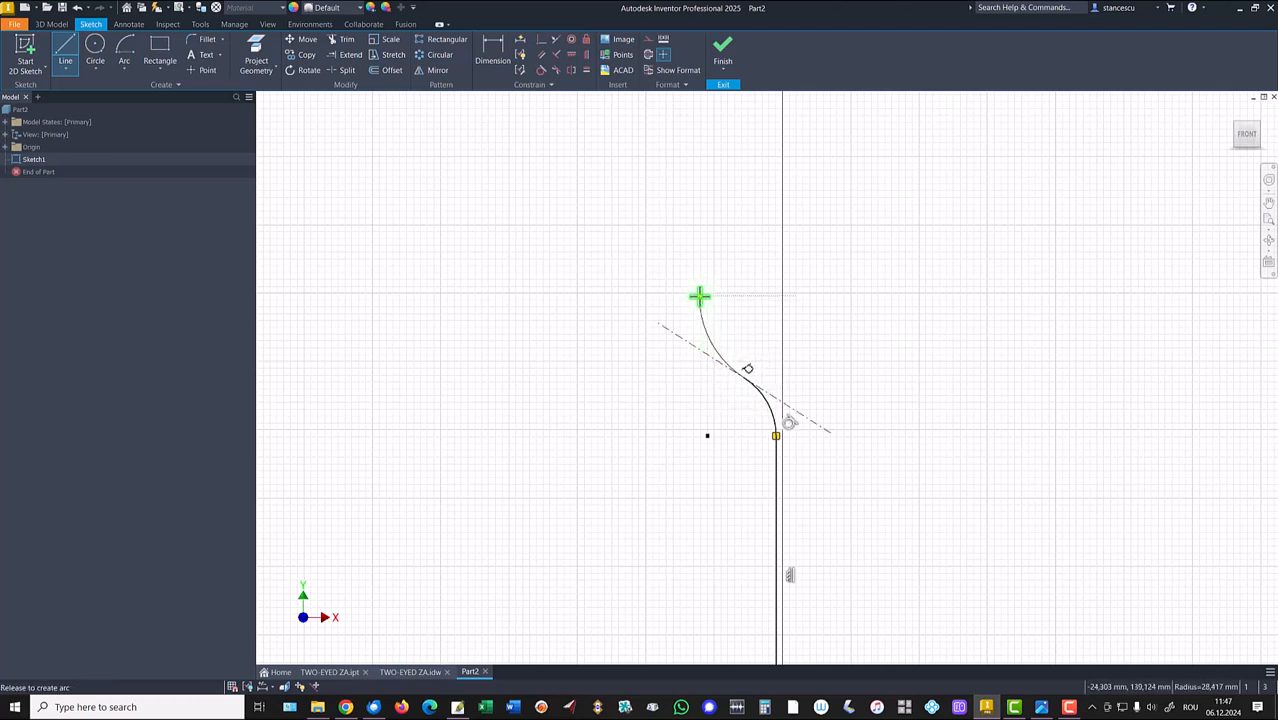
pyautogui.moveTo(700, 296); pyautogui.dragTo(699, 295)
# - Complete the open upper eye with a vertical left line, a tangent top semicircle, a nearly vertical right line and a lower tangent arc
pyautogui.moveTo(729, 220); pyautogui.dragTo(731, 321, button='middle')
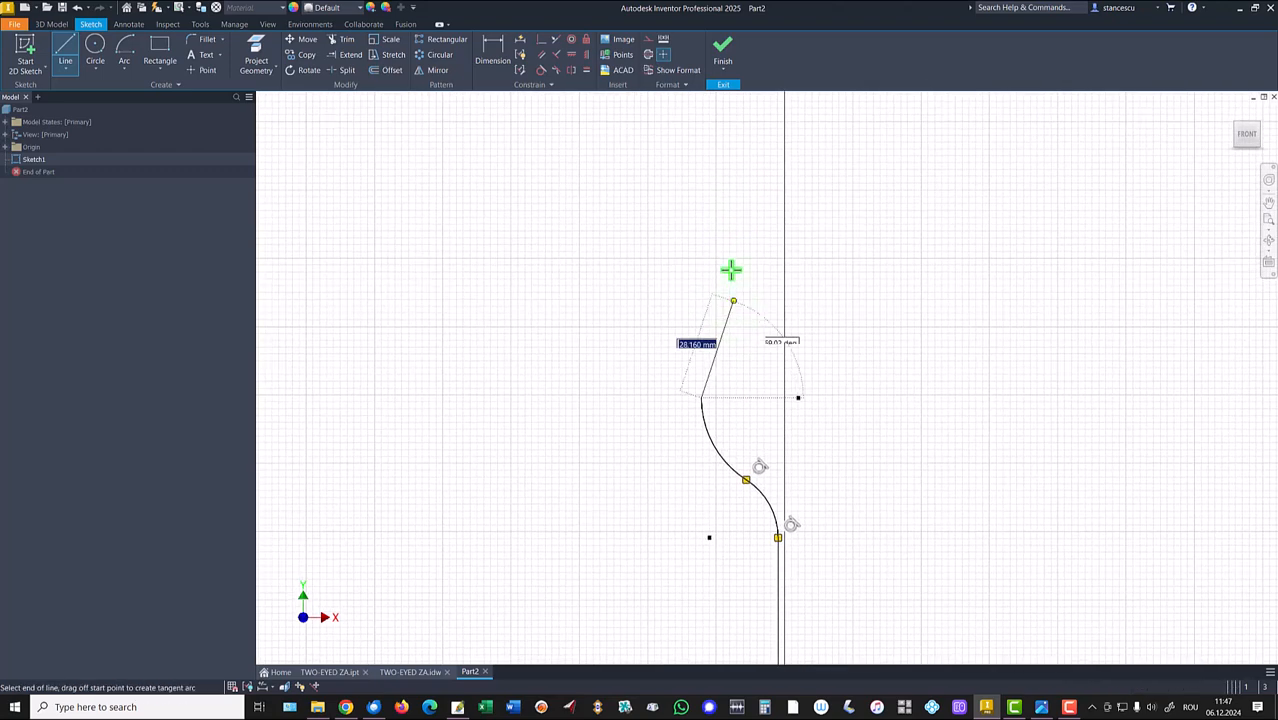
pyautogui.click(703, 182)
pyautogui.moveTo(703, 182); pyautogui.dragTo(876, 191)
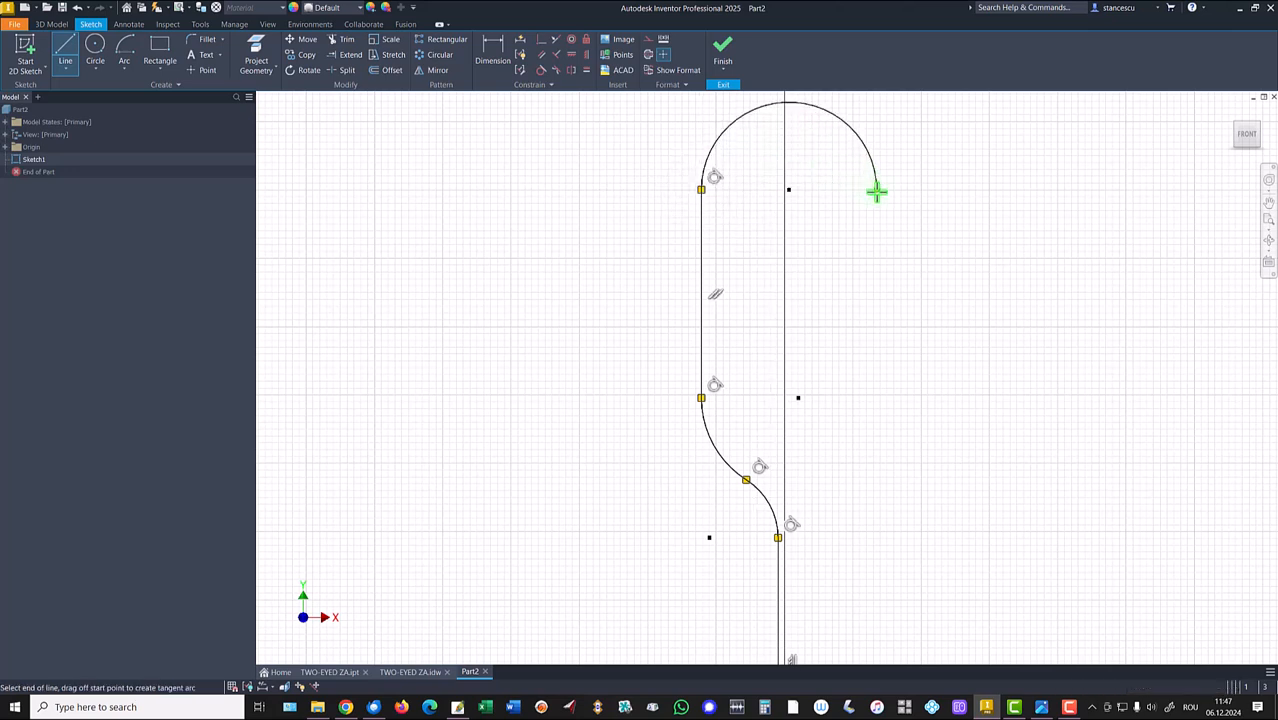
pyautogui.click(872, 401)
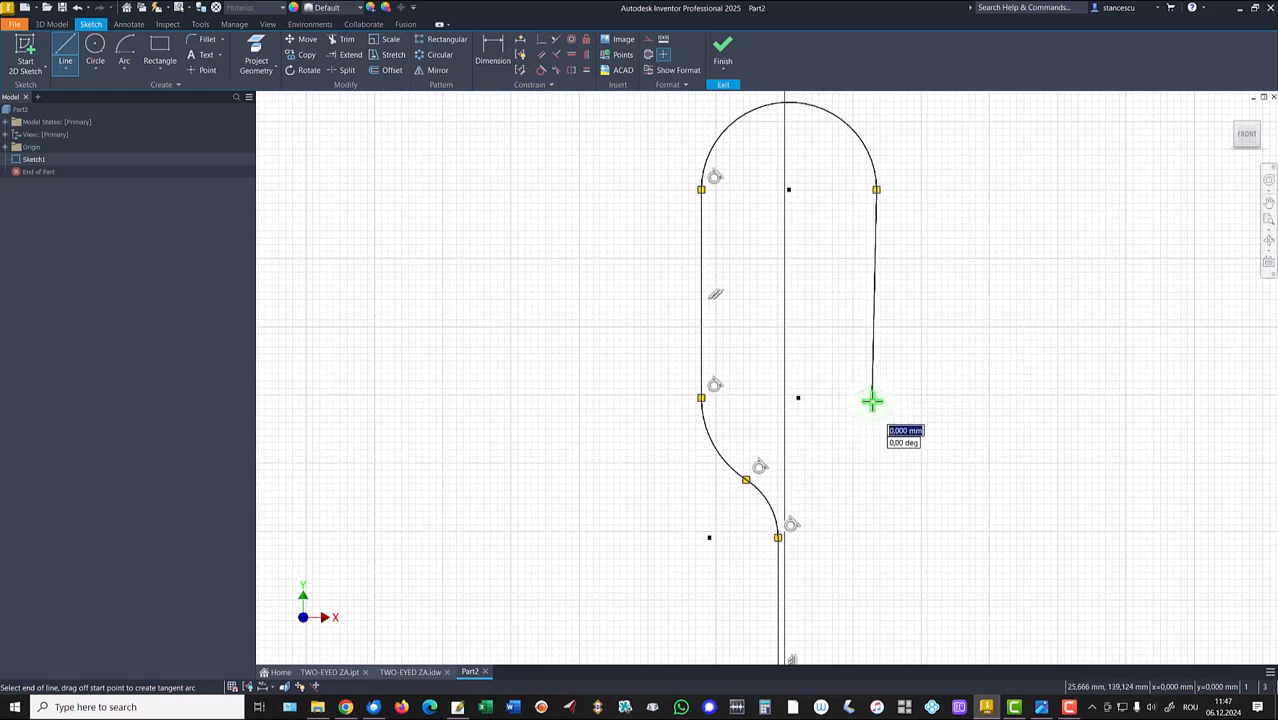
pyautogui.moveTo(872, 401); pyautogui.dragTo(802, 478)
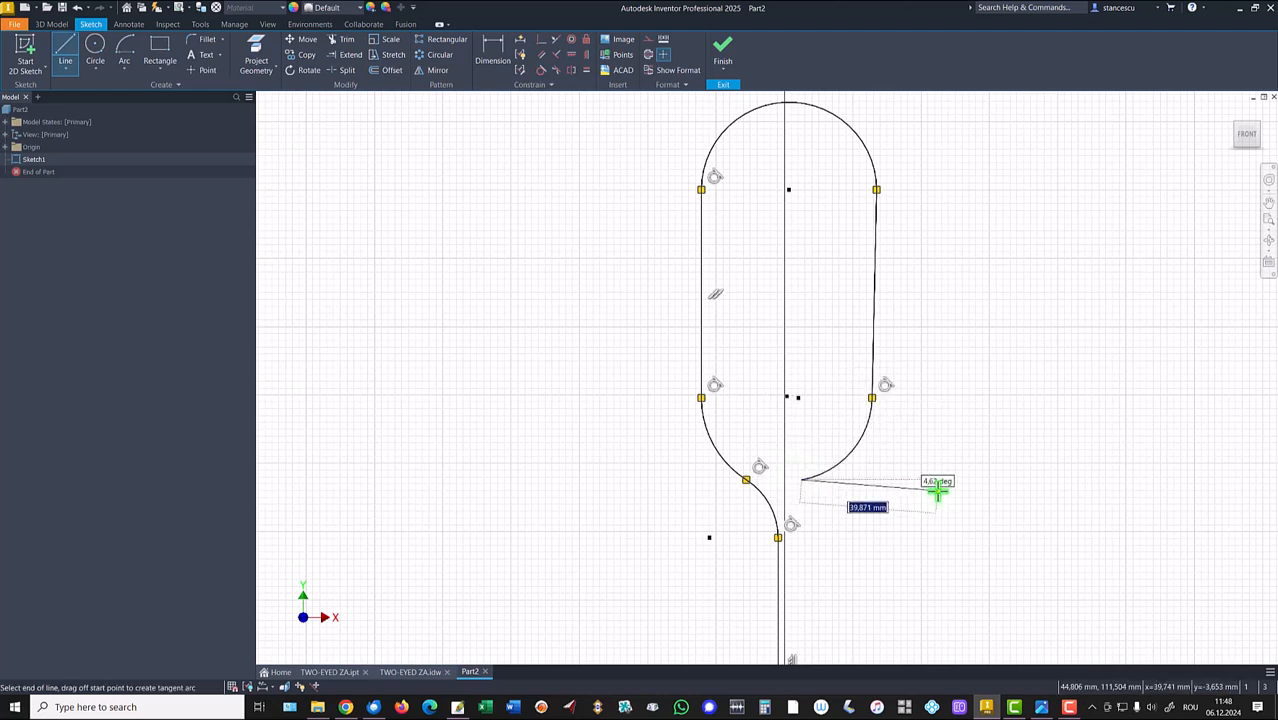
pyautogui.press('Escape')
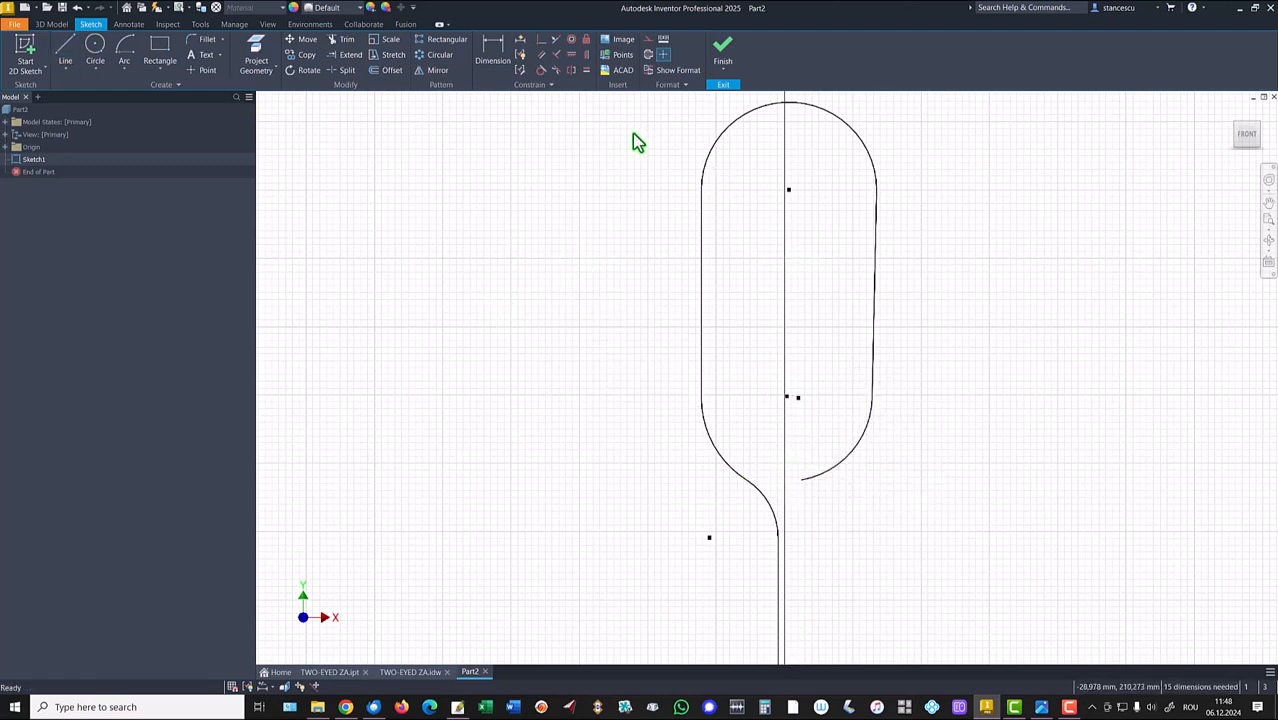
# - Make the center points of the upper eye's two lower arcs coincident
pyautogui.click(541, 43)
pyautogui.click(798, 400)
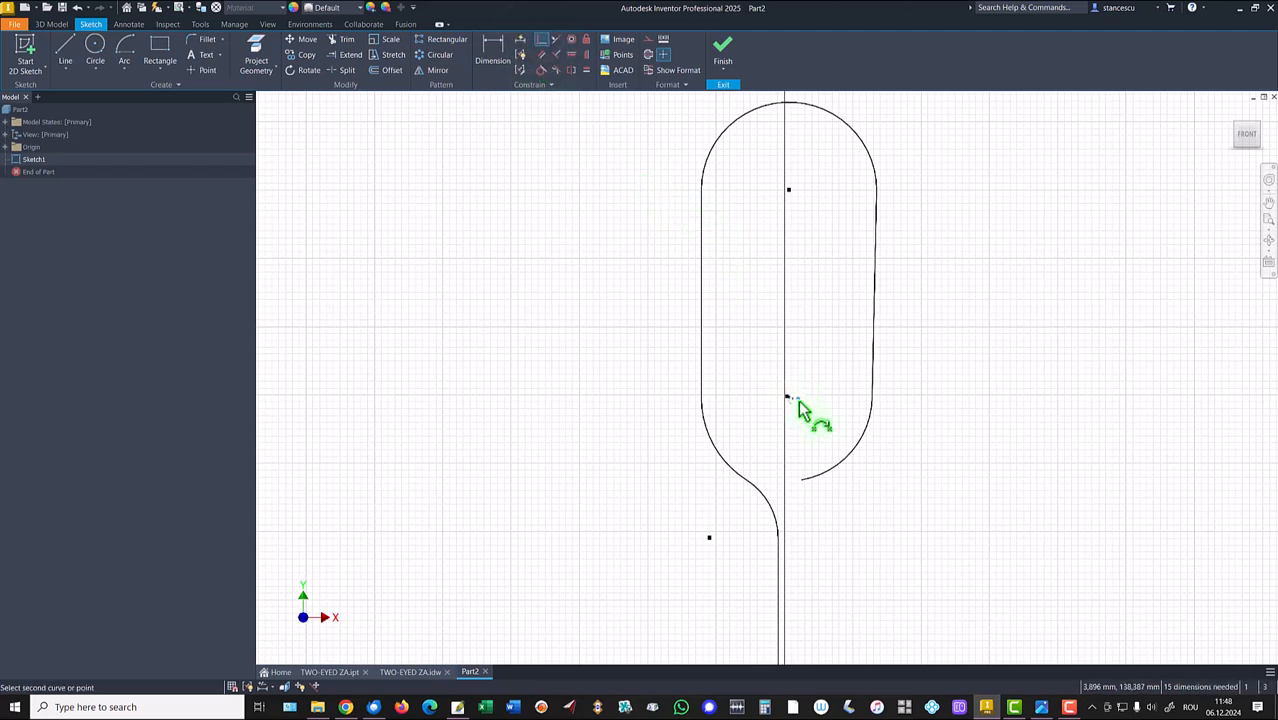
pyautogui.click(788, 398)
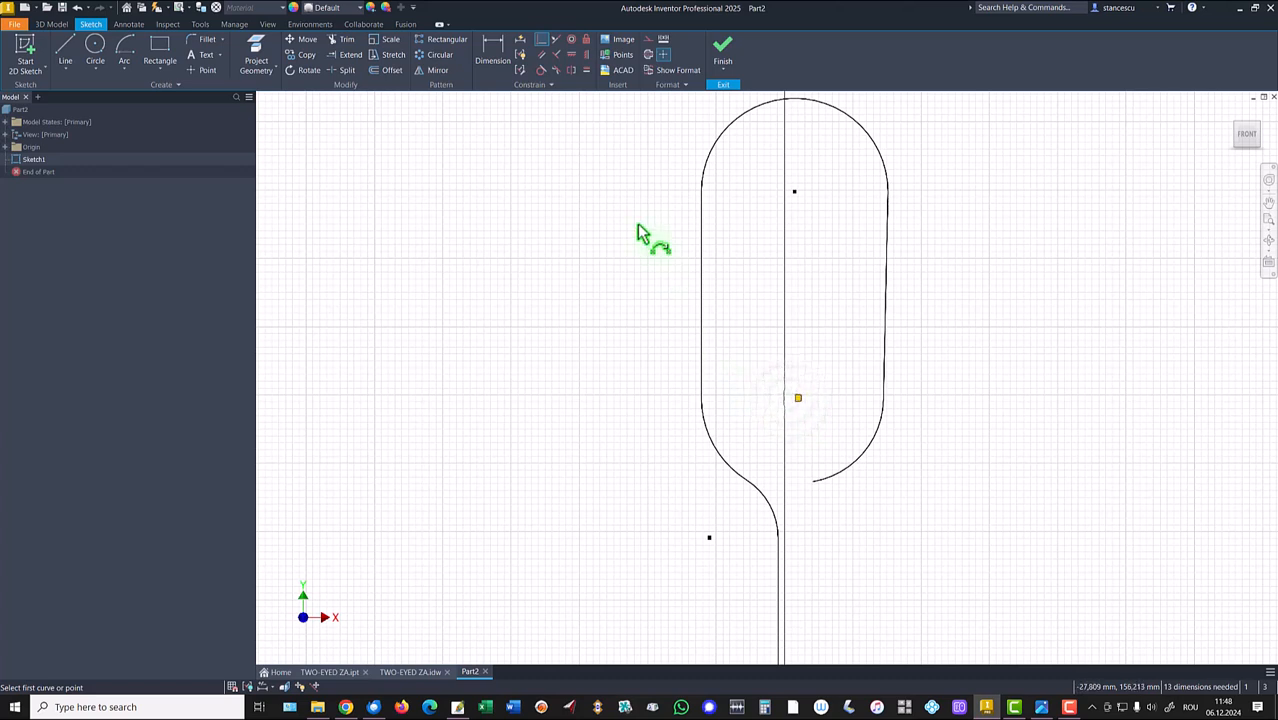
# - Align the upper eye's top and bottom arc centers vertically with each other and with the sketch origin
pyautogui.click(586, 57)
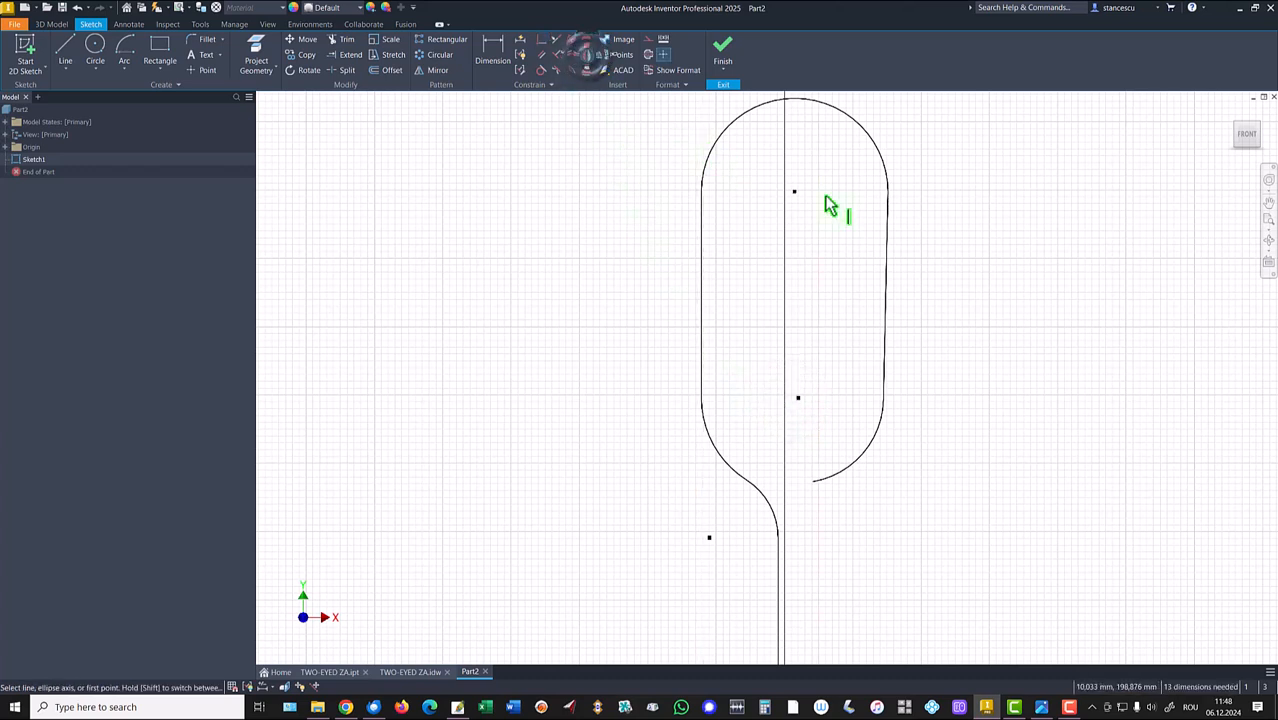
pyautogui.click(796, 190)
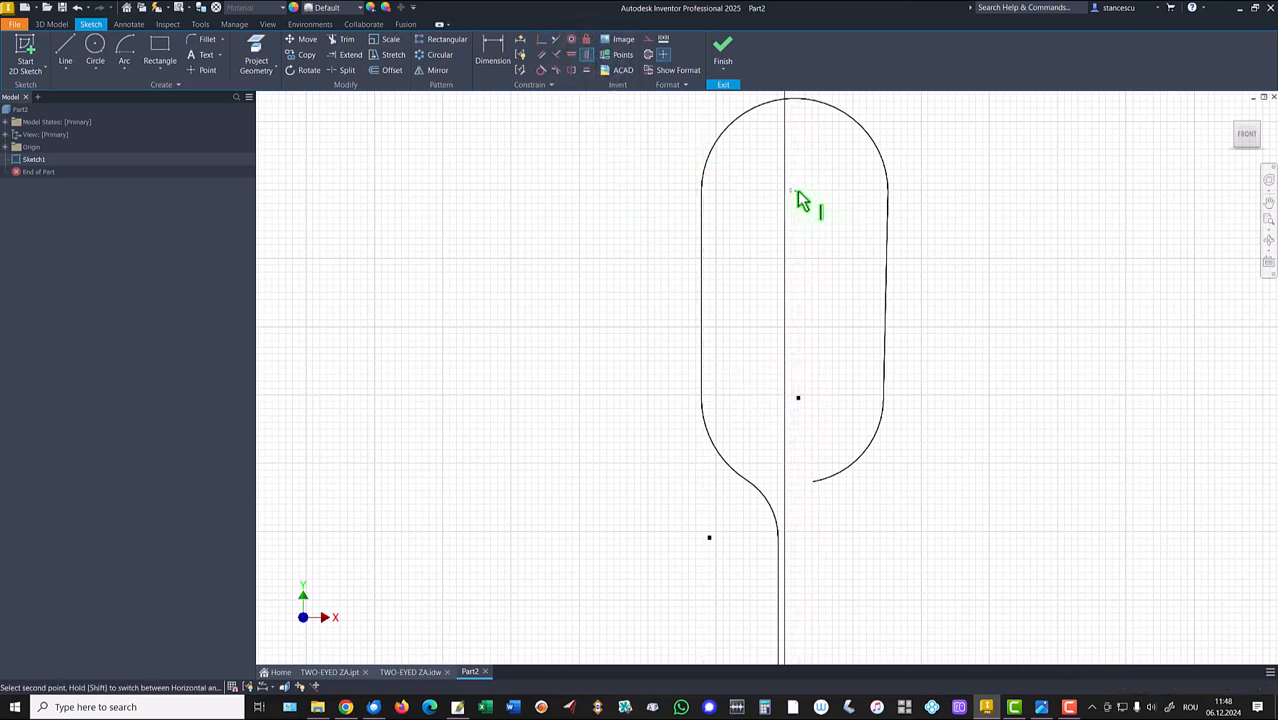
pyautogui.click(798, 399)
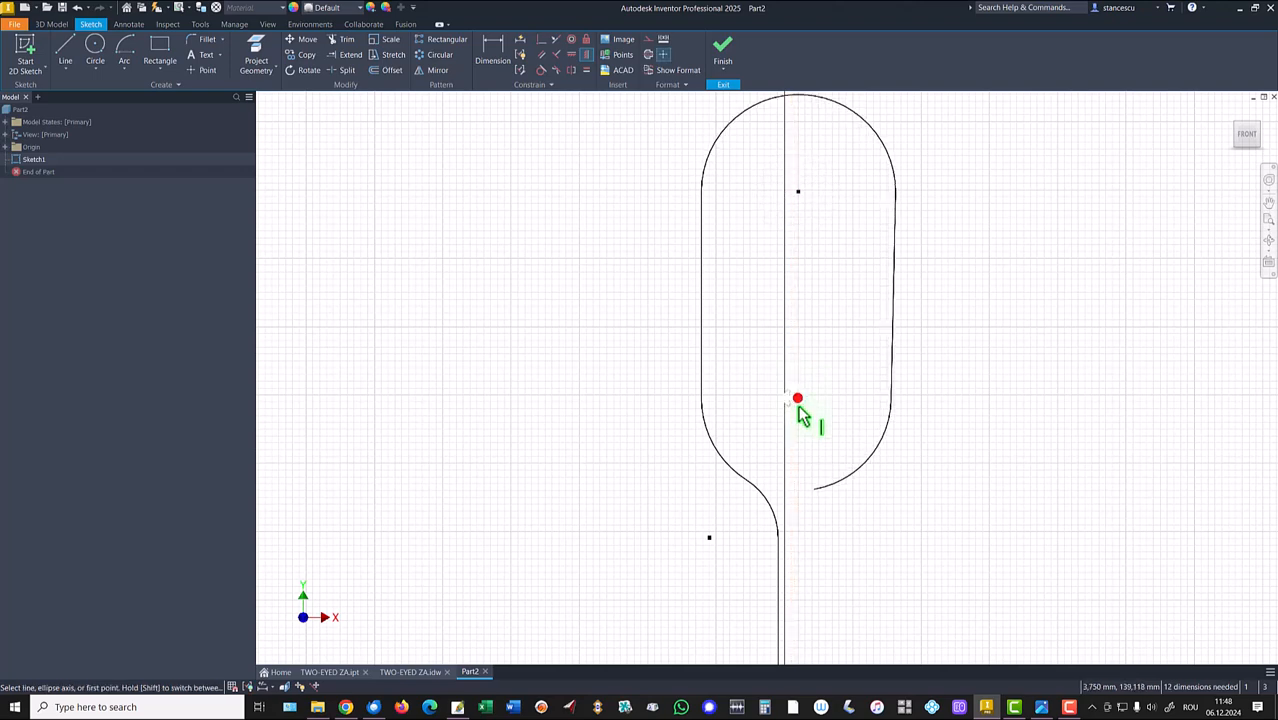
pyautogui.moveTo(856, 471); pyautogui.dragTo(832, 338, button='middle')
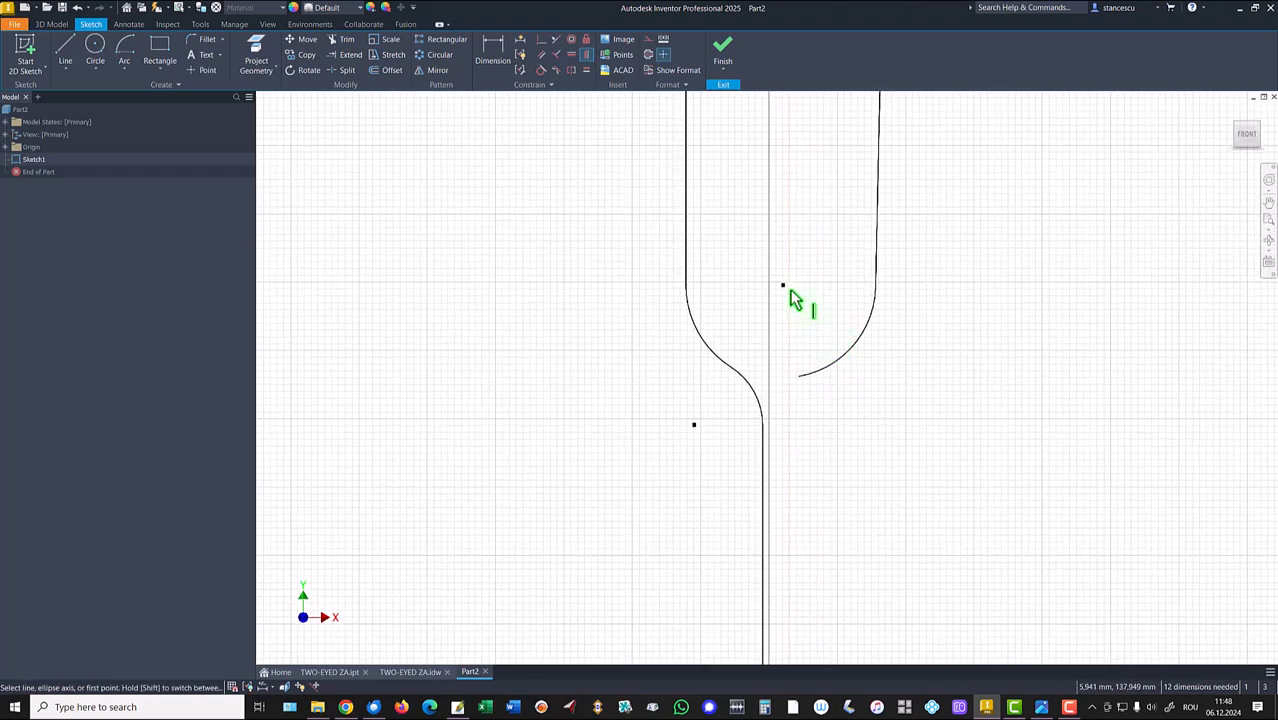
pyautogui.click(784, 286)
pyautogui.scroll(-2, 830, 418)
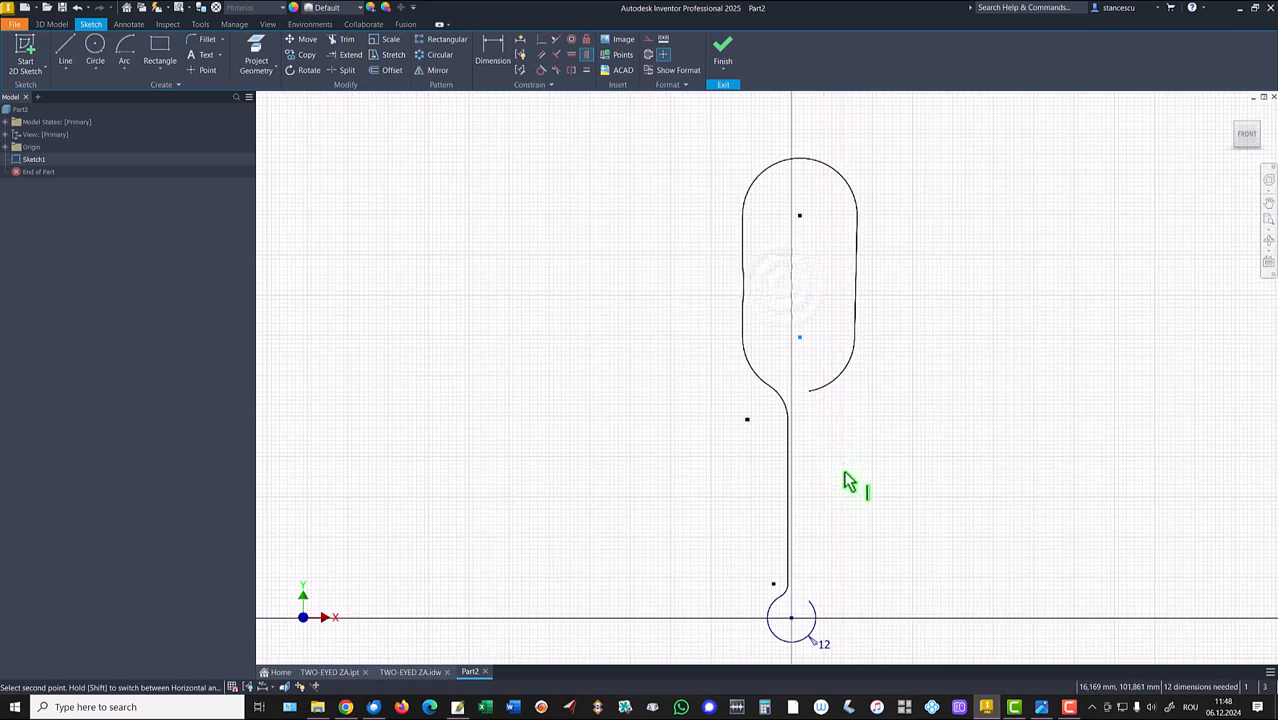
pyautogui.click(797, 625)
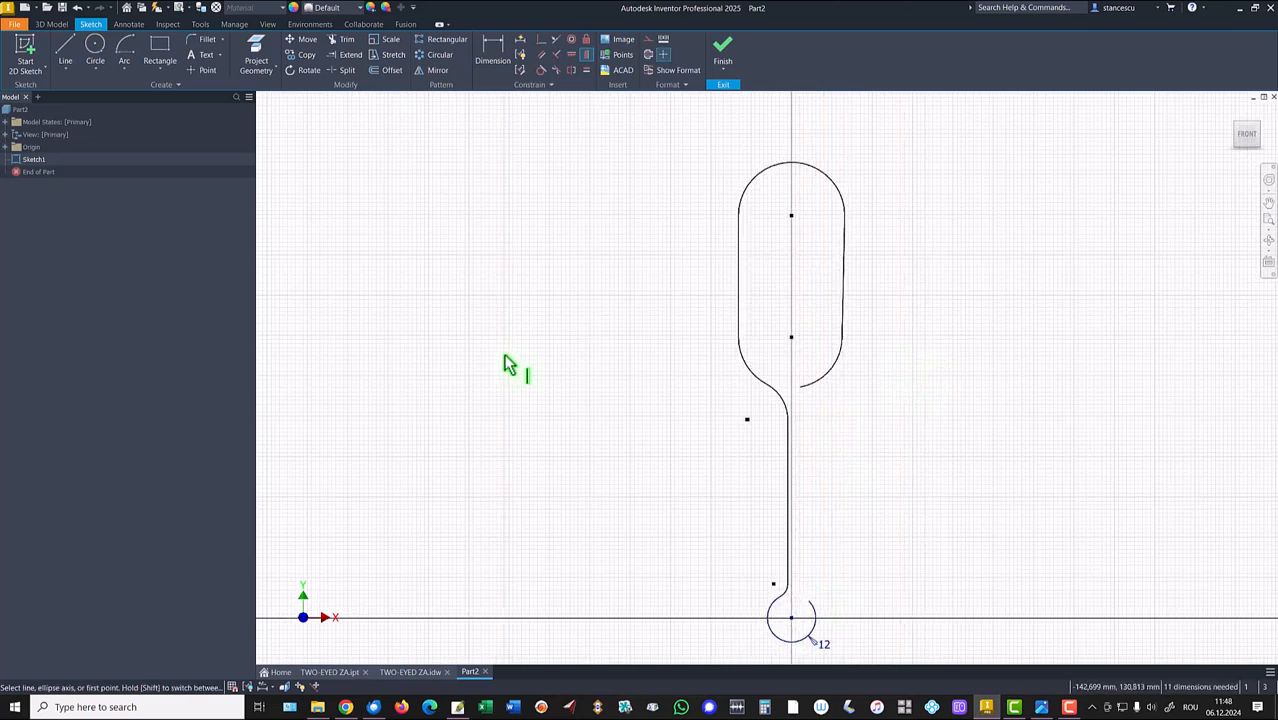
# - Make both rod transition arcs and the upper eye's lower-left arc equal in radius to the 12 mm lower eye arc
pyautogui.click(586, 70)
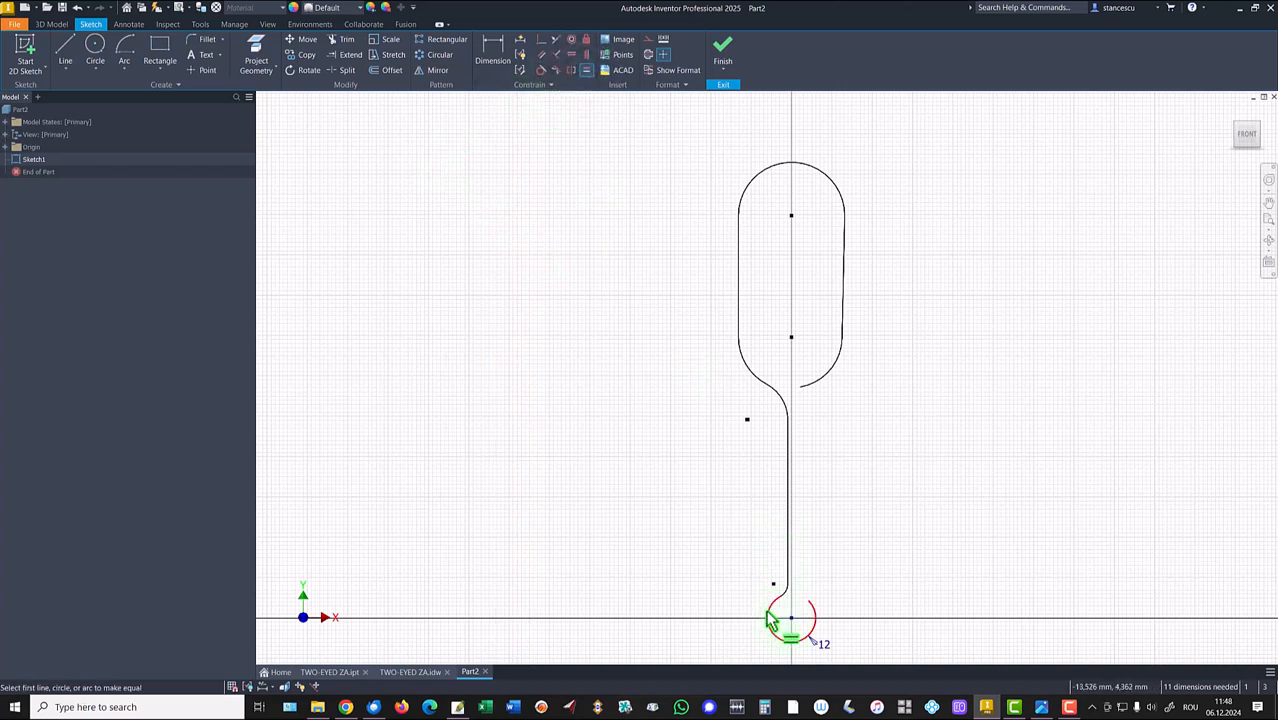
pyautogui.click(768, 612)
pyautogui.click(784, 595)
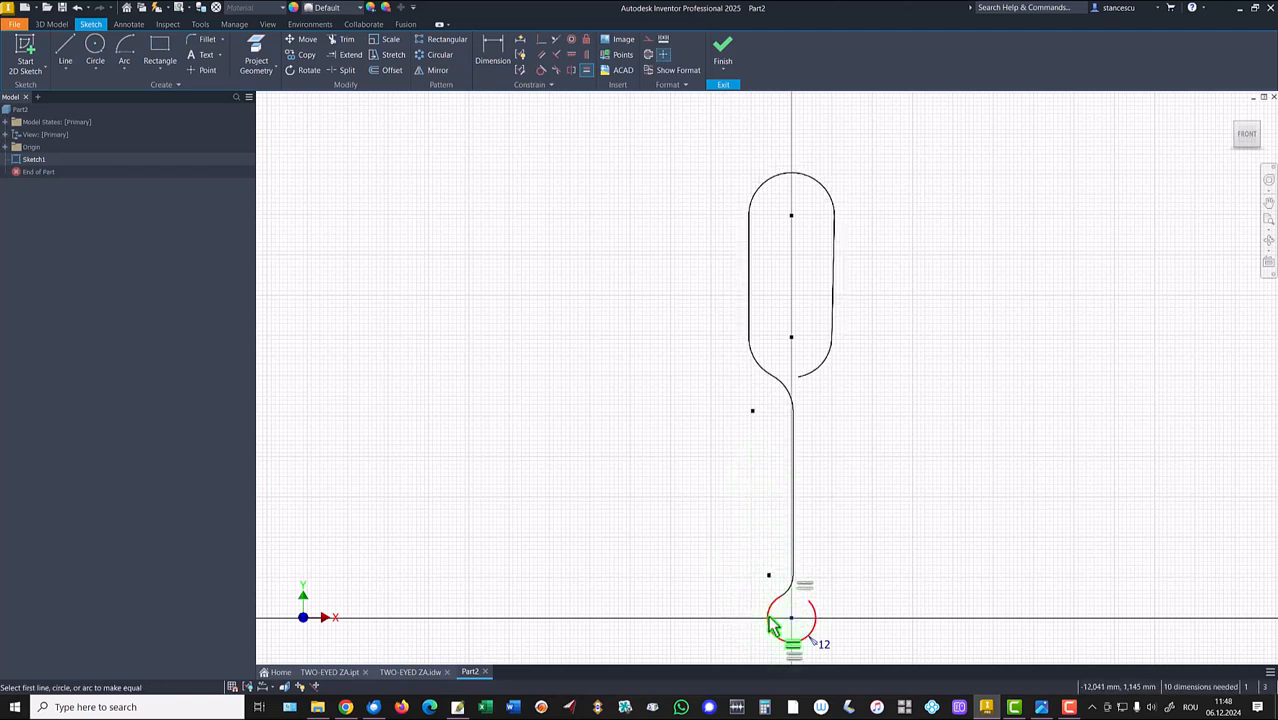
pyautogui.click(784, 388)
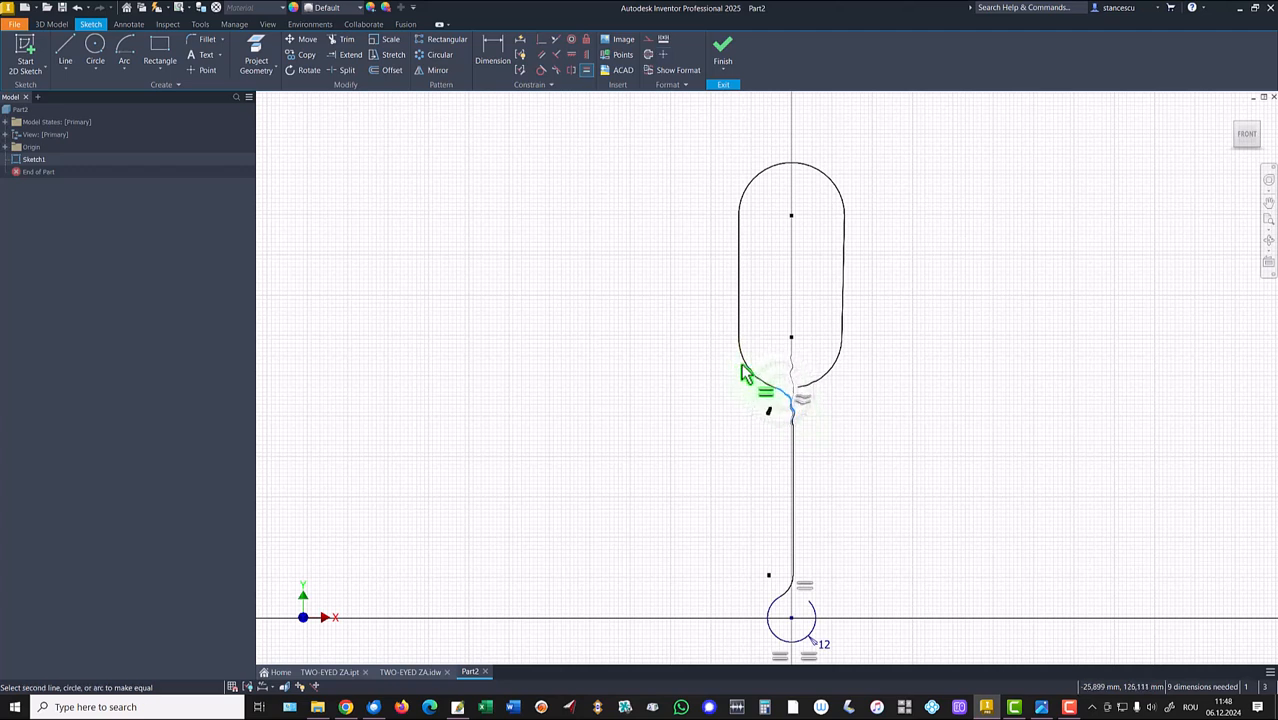
pyautogui.click(749, 376)
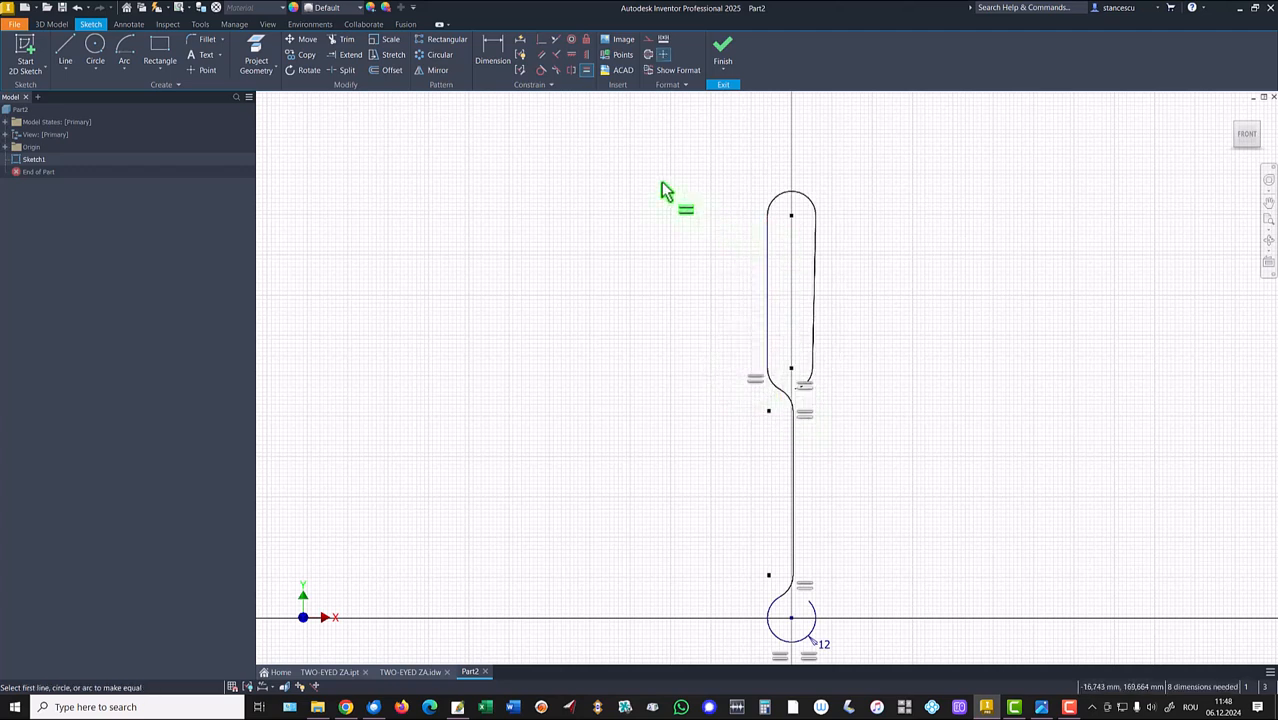
# - Make the upper eye's right side line vertical and its open lower-right arc equal in radius to the top semicircle
pyautogui.click(586, 55)
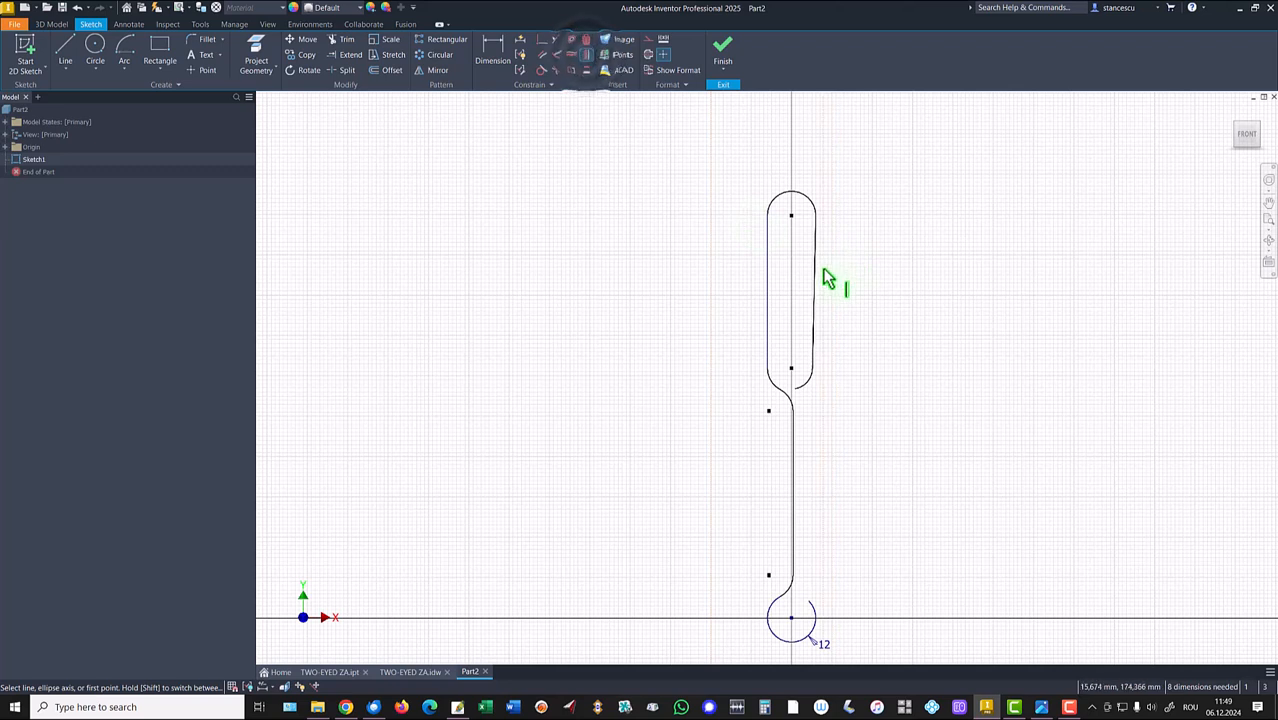
pyautogui.click(816, 294)
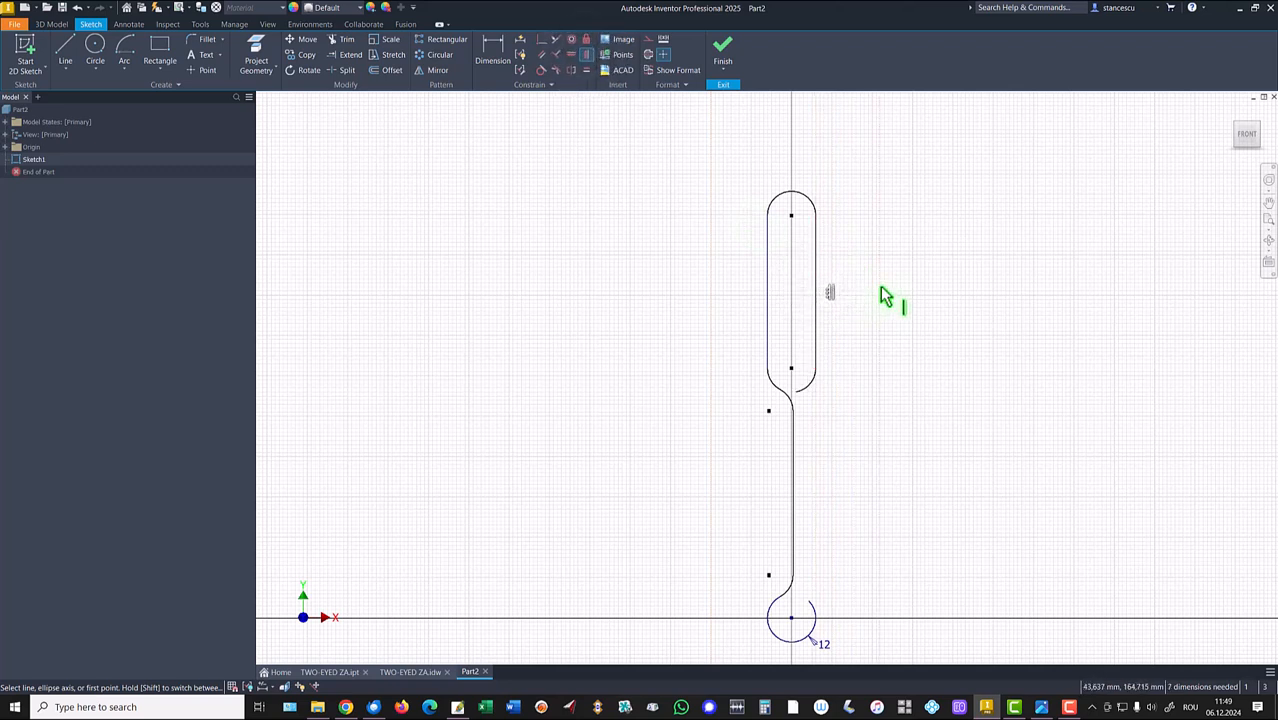
pyautogui.click(589, 70)
pyautogui.click(809, 386)
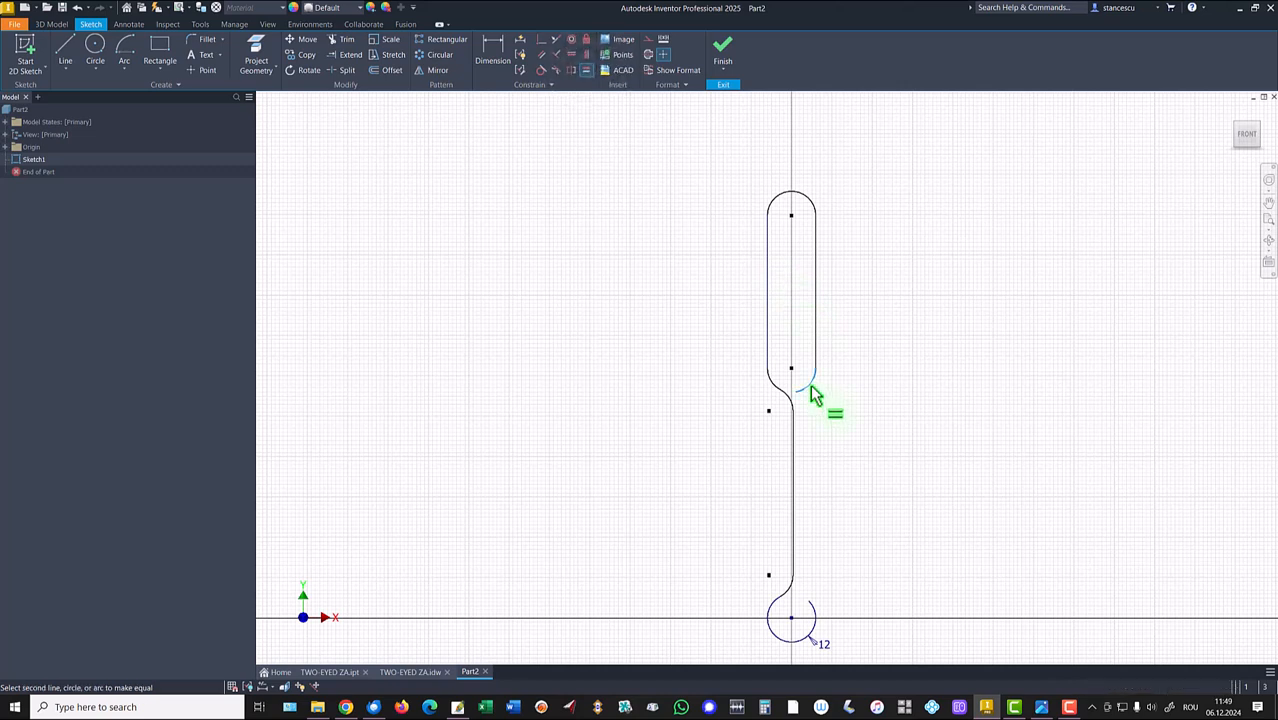
pyautogui.click(808, 207)
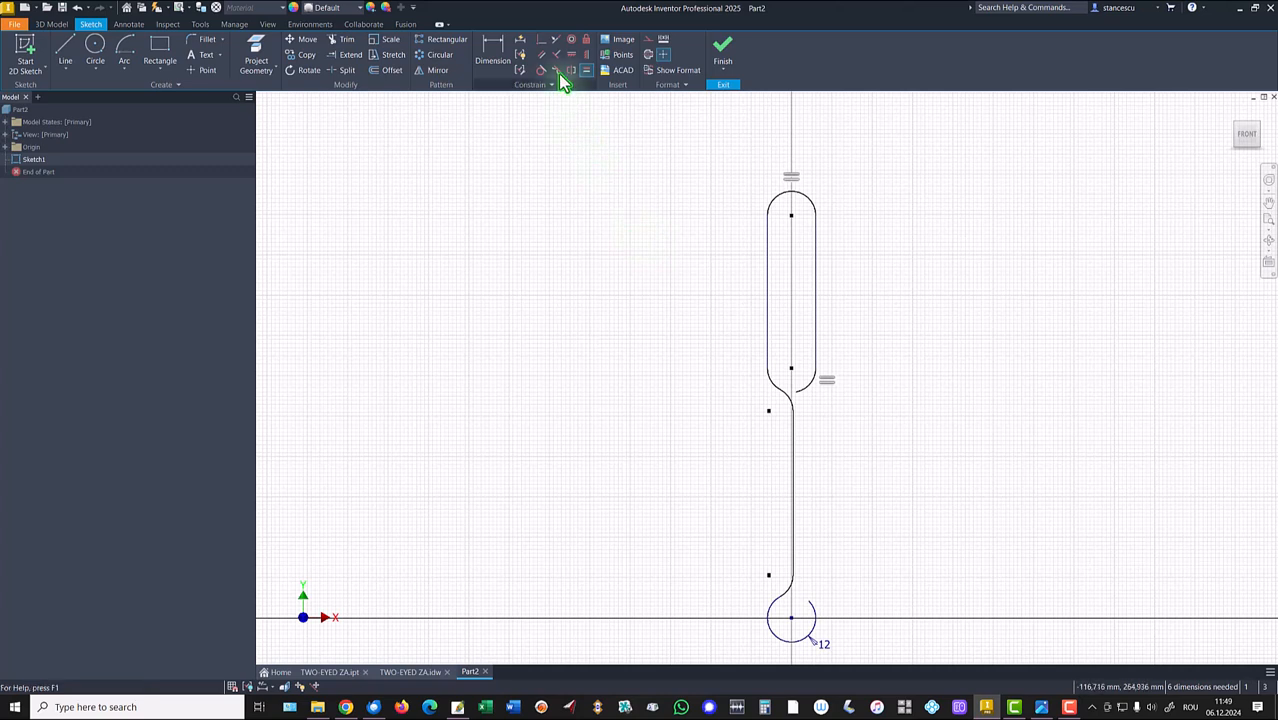
# - Make the long vertical rod line coincident with the sketch origin at the lower eye's center
pyautogui.click(539, 41)
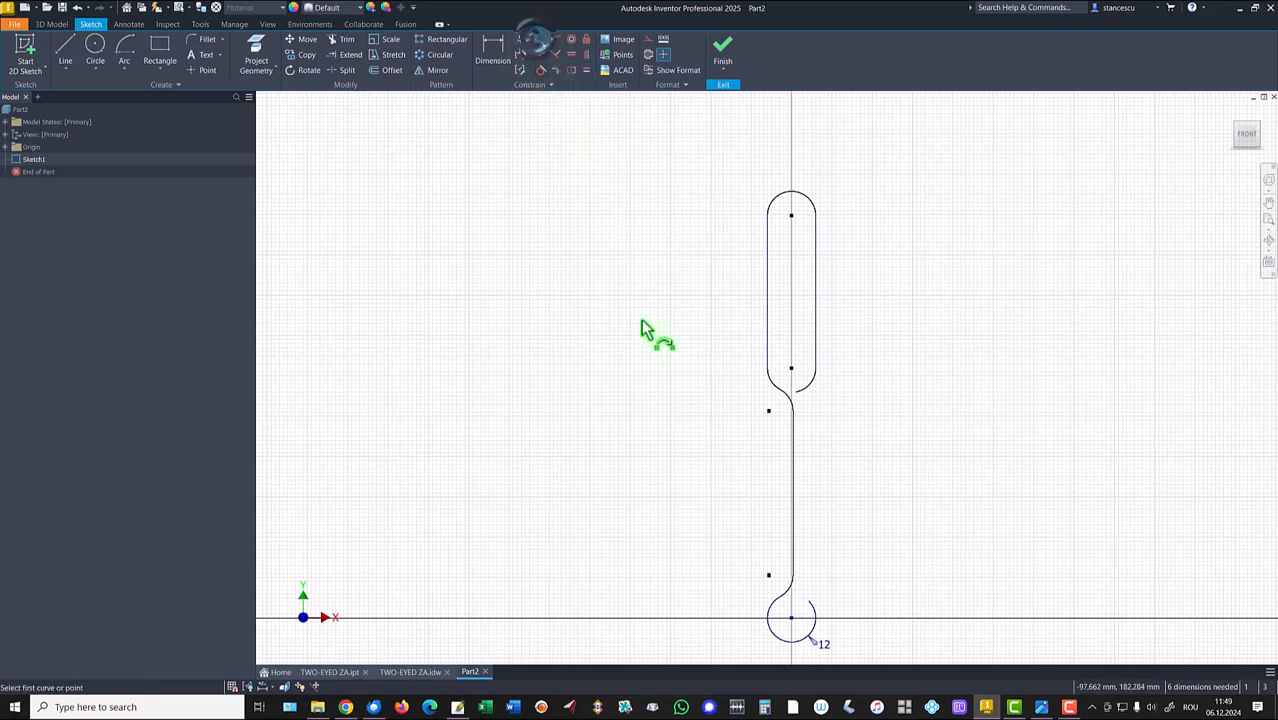
pyautogui.click(794, 486)
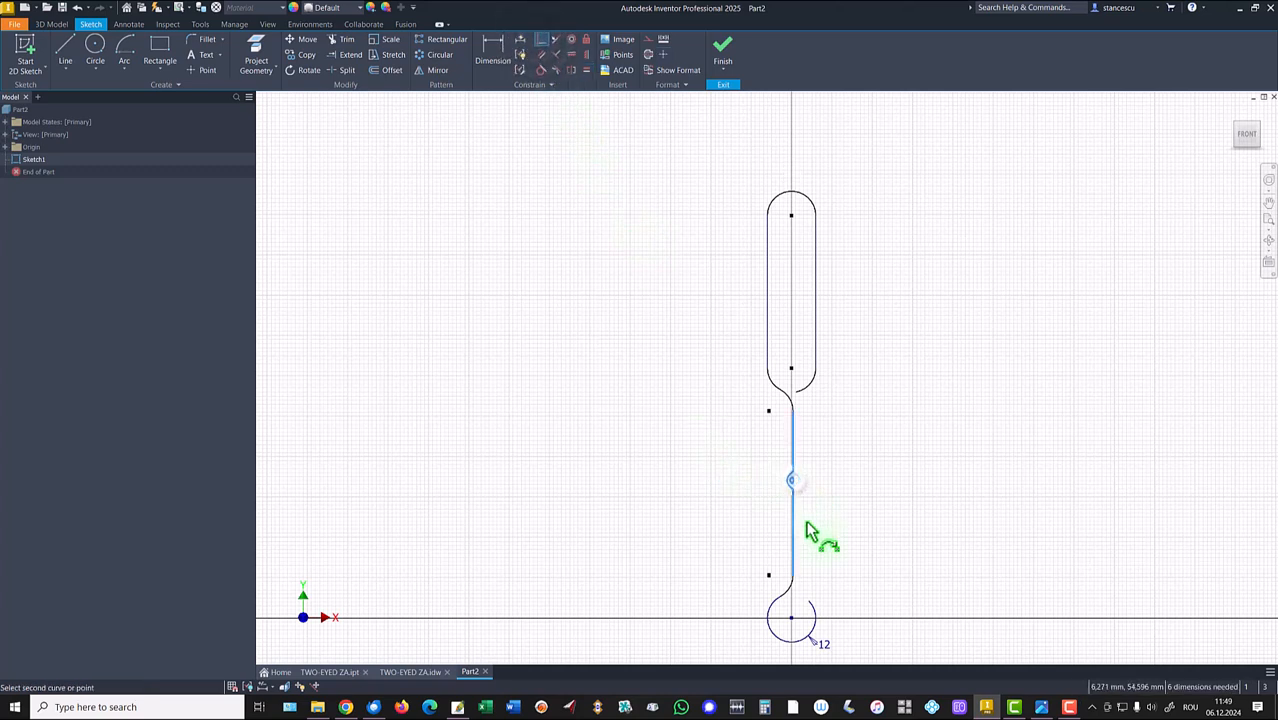
pyautogui.click(792, 619)
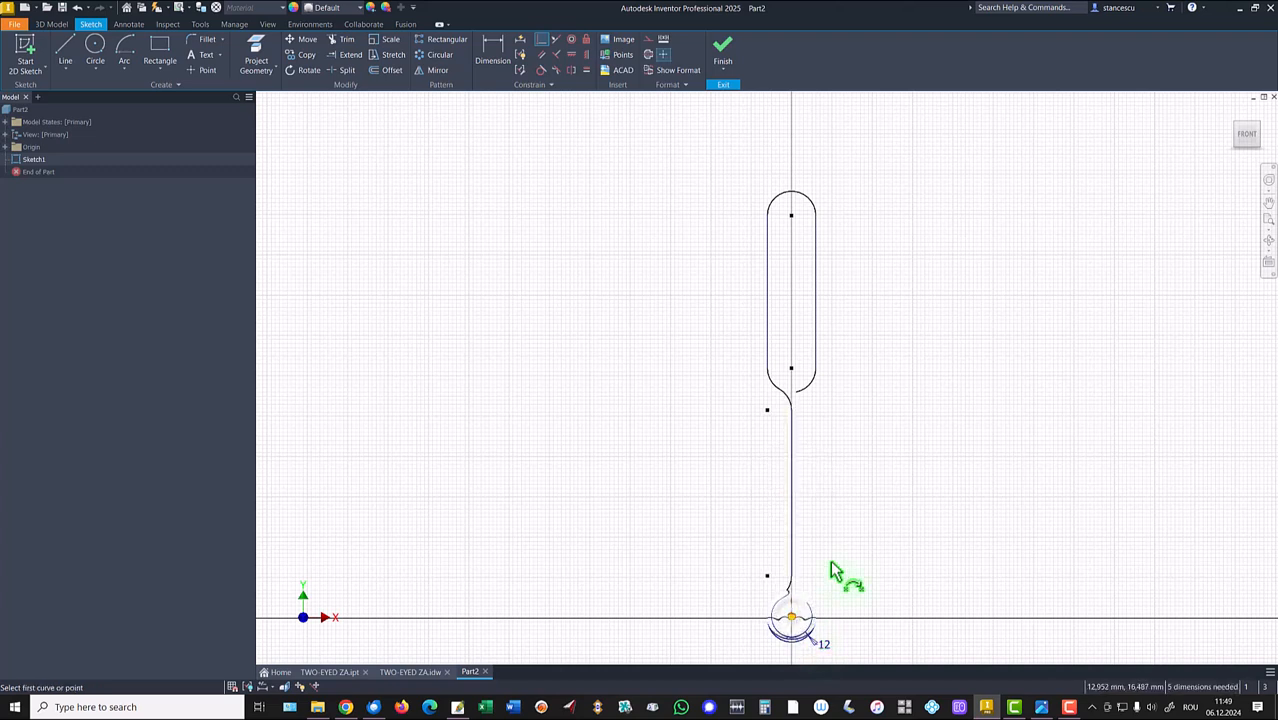
# - Dimension the straight right side of the upper eye to 24 mm
pyautogui.click(492, 50)
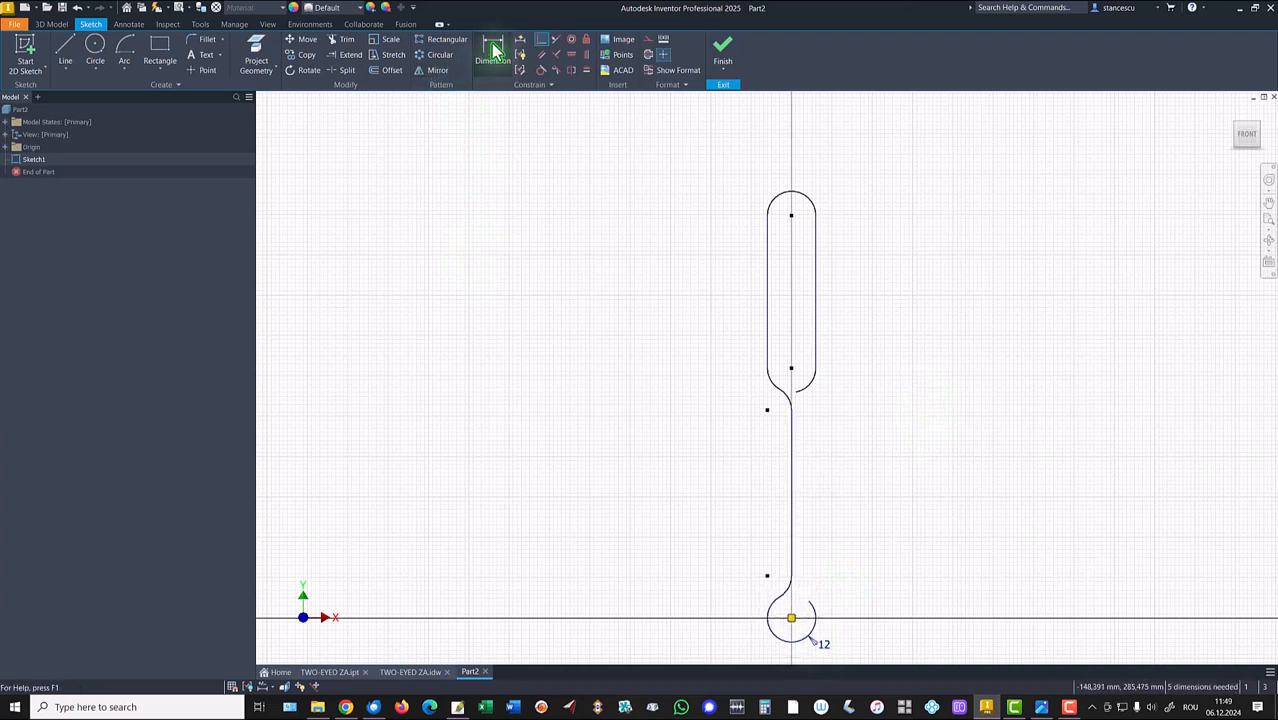
pyautogui.click(818, 273)
pyautogui.click(838, 305)
pyautogui.write('24')
pyautogui.press('Return')
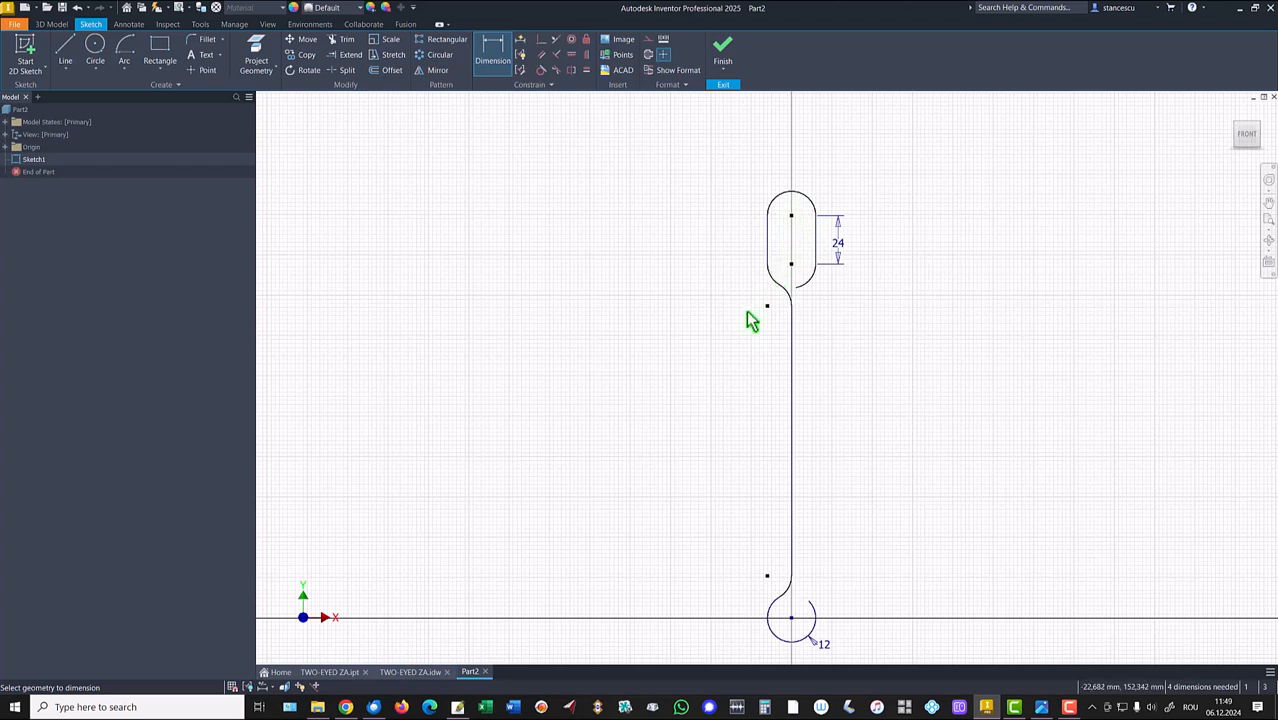
# - Draw a line from the upper eye's lower arc center to the open end of its lower-right arc
pyautogui.click(65, 50)
pyautogui.scroll(2, 733, 322)
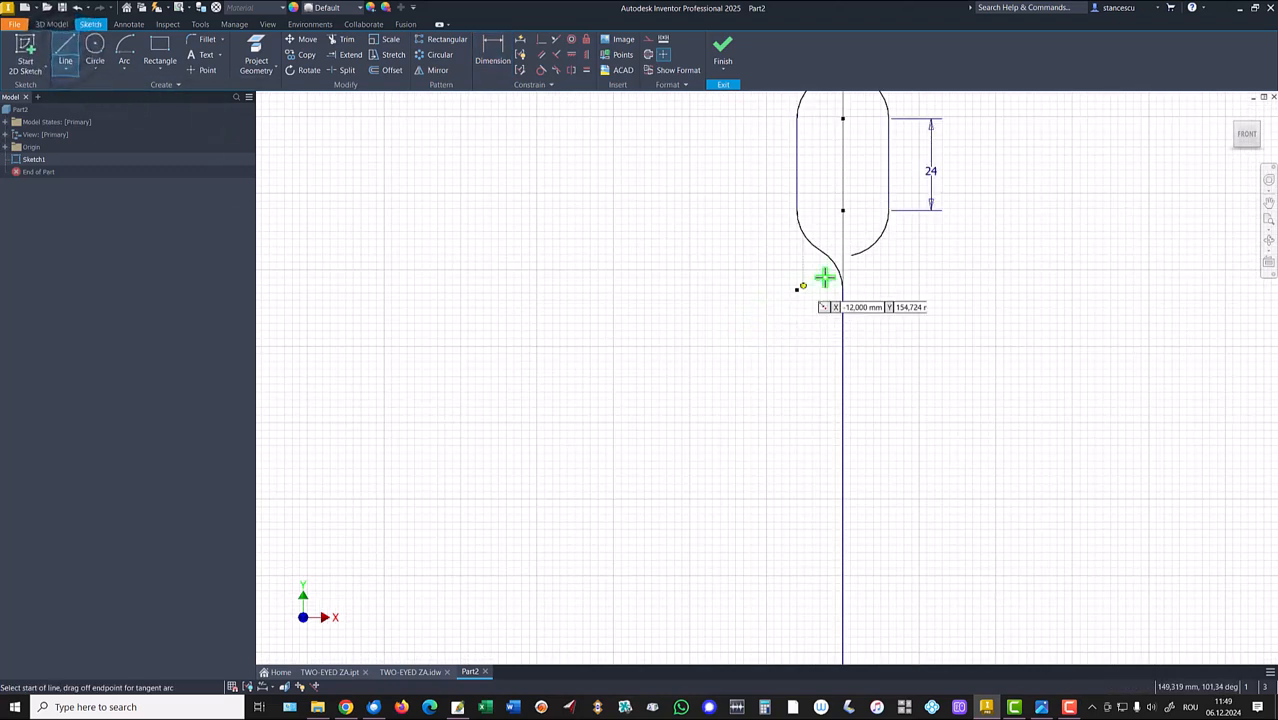
pyautogui.click(842, 210)
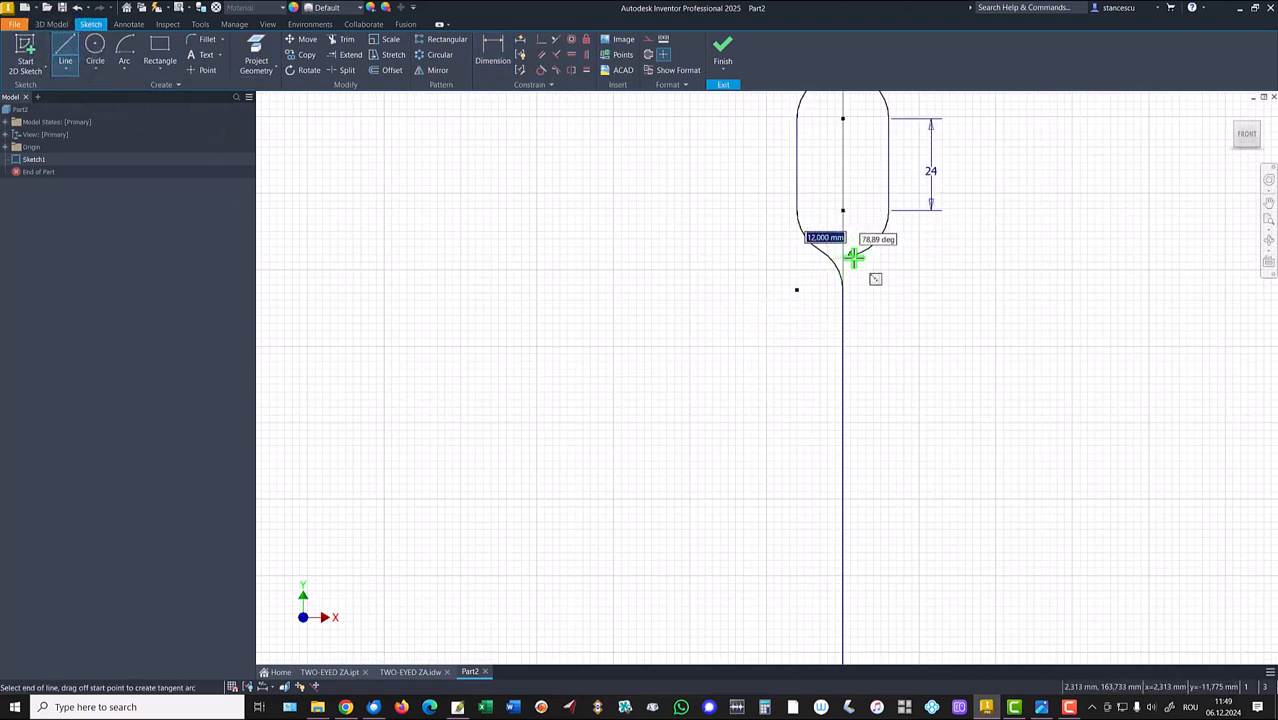
pyautogui.click(852, 256)
# - Draw a line from the lower eye's center to its arc's open end and convert it to construction geometry
pyautogui.scroll(-2, 918, 374)
pyautogui.moveTo(890, 368); pyautogui.dragTo(828, 138, button='middle')
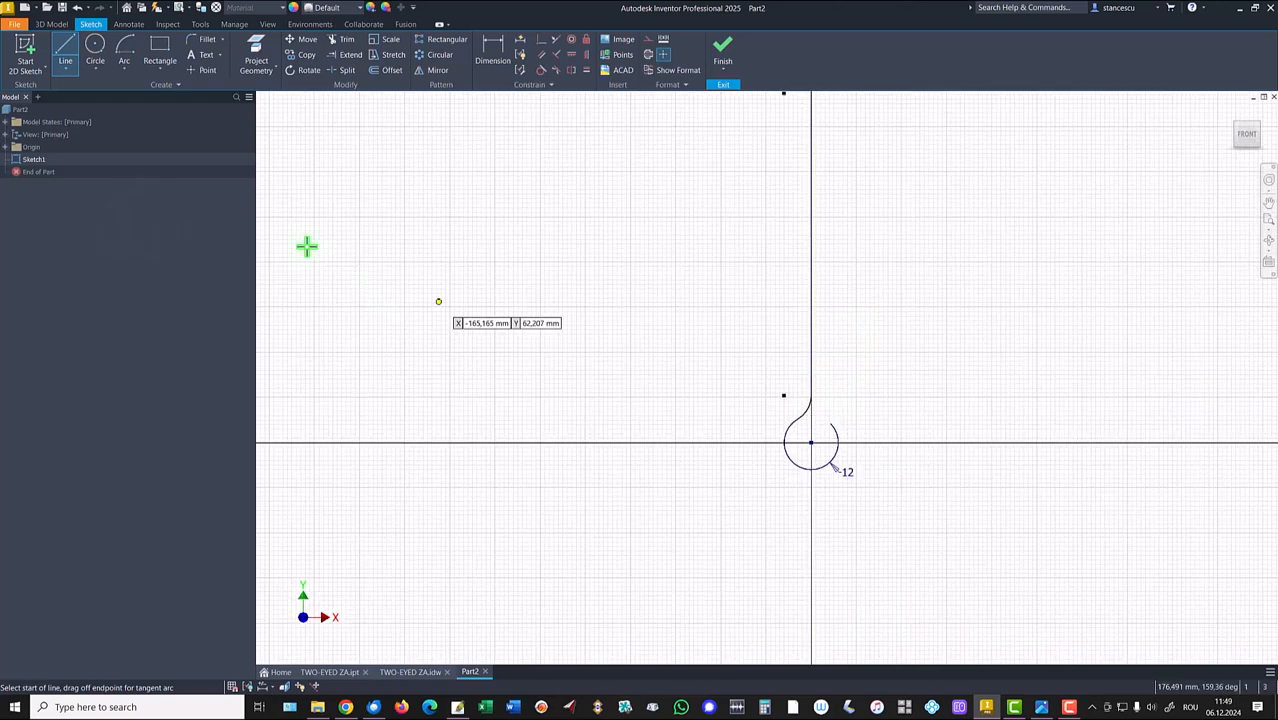
pyautogui.click(810, 442)
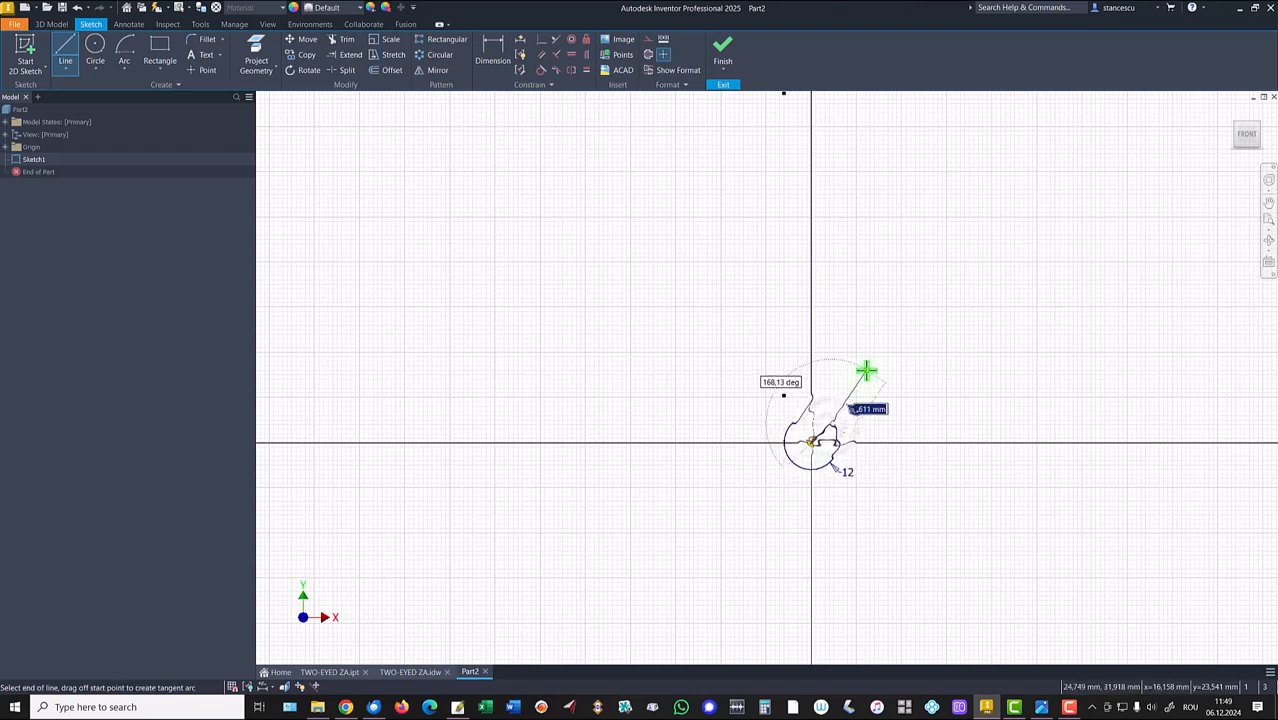
pyautogui.press('Escape')
pyautogui.scroll(3, 820, 432)
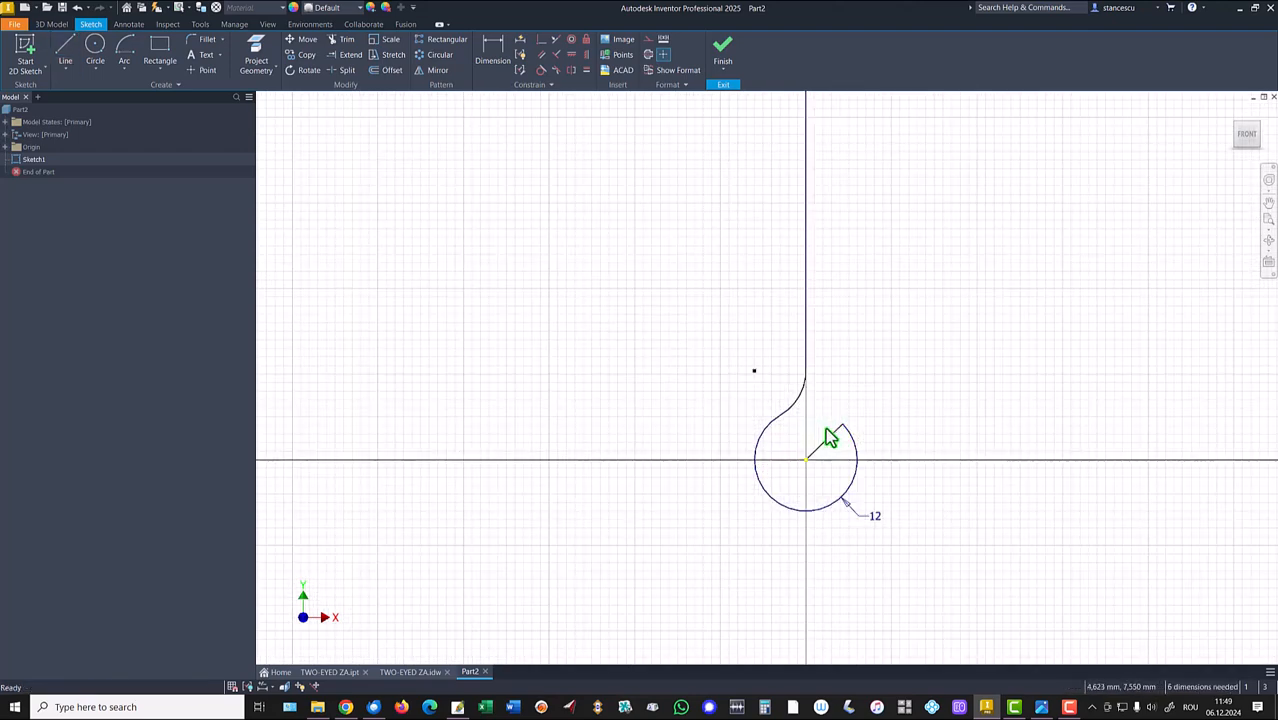
pyautogui.click(823, 446)
pyautogui.rightClick(950, 372)
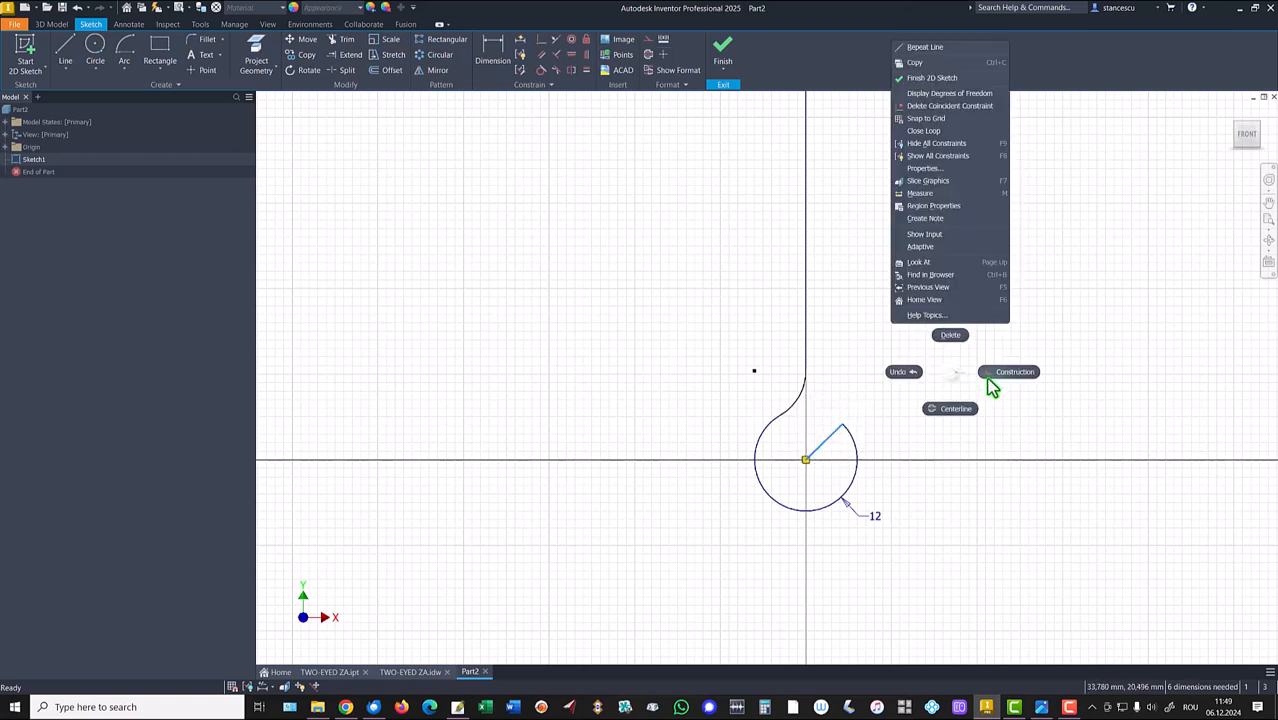
pyautogui.click(1025, 380)
# - Dimension the angle between the lower eye's construction line and the vertical rod line to 12 degrees
pyautogui.press('d')
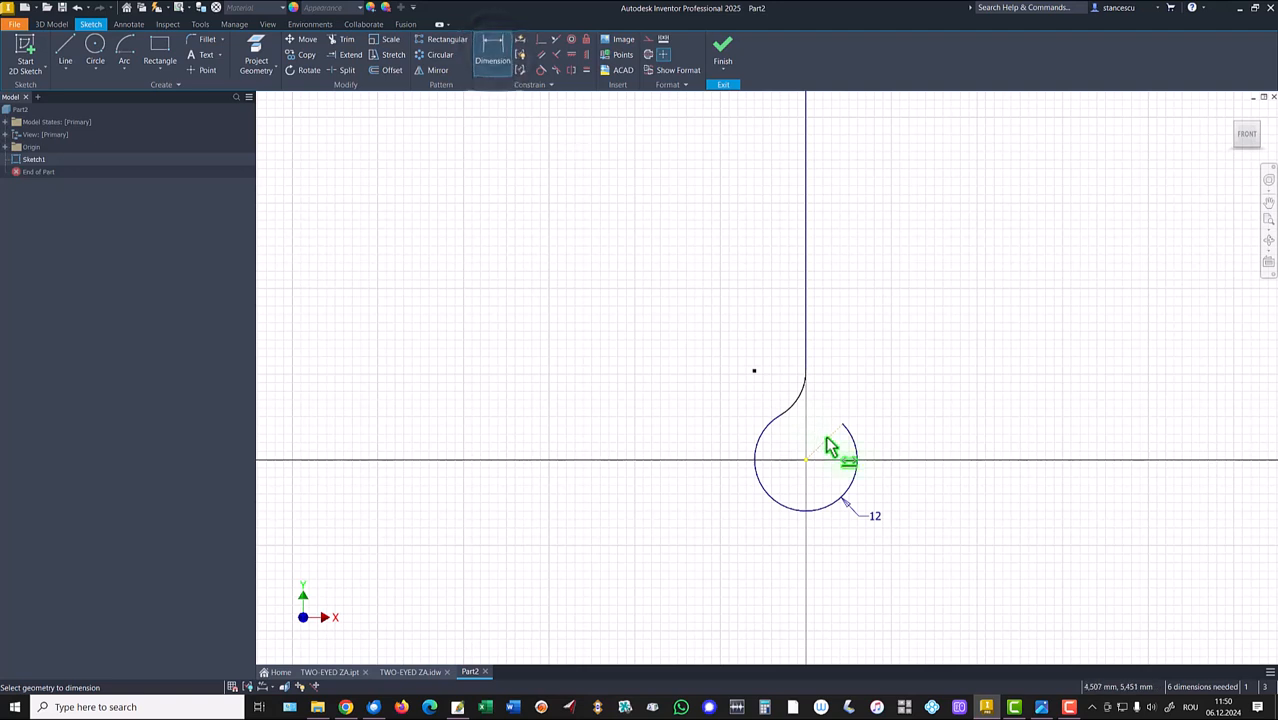
pyautogui.click(835, 447)
pyautogui.click(807, 348)
pyautogui.click(863, 367)
pyautogui.write('12')
pyautogui.press('Return')
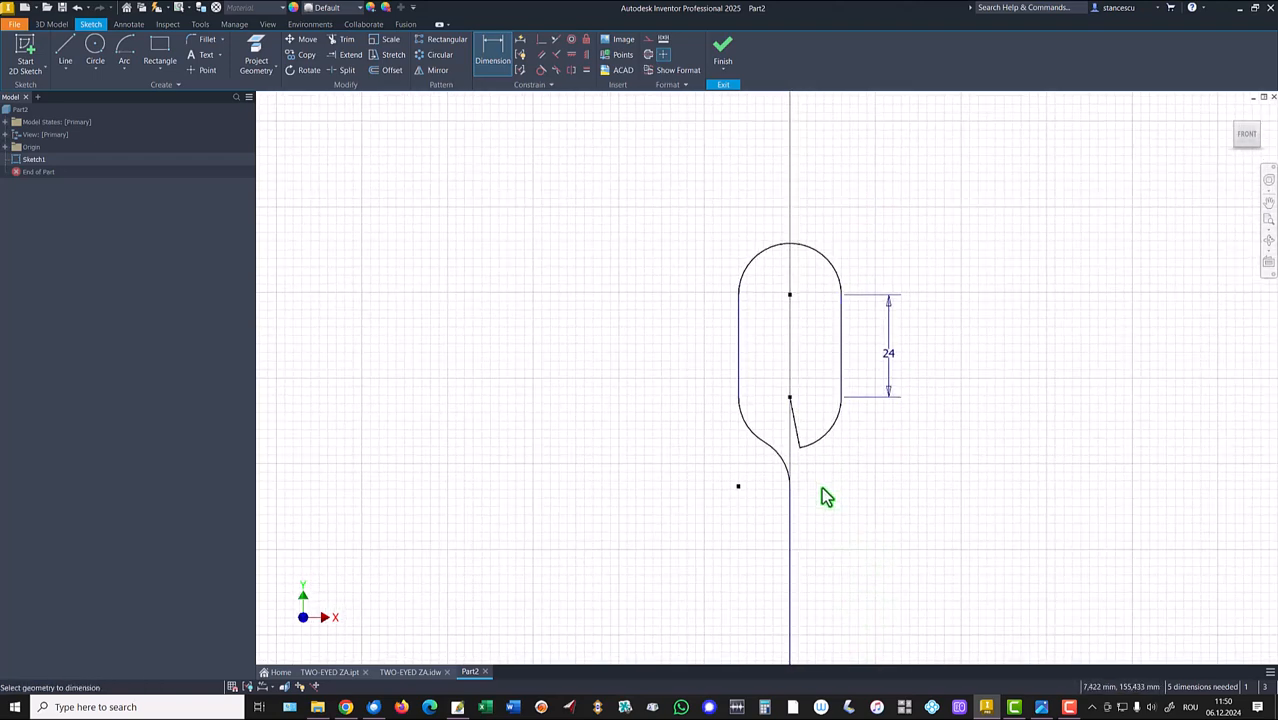
# - Dimension the angle between the upper eye's radial line and the vertical rod line to 12 degrees
pyautogui.click(797, 420)
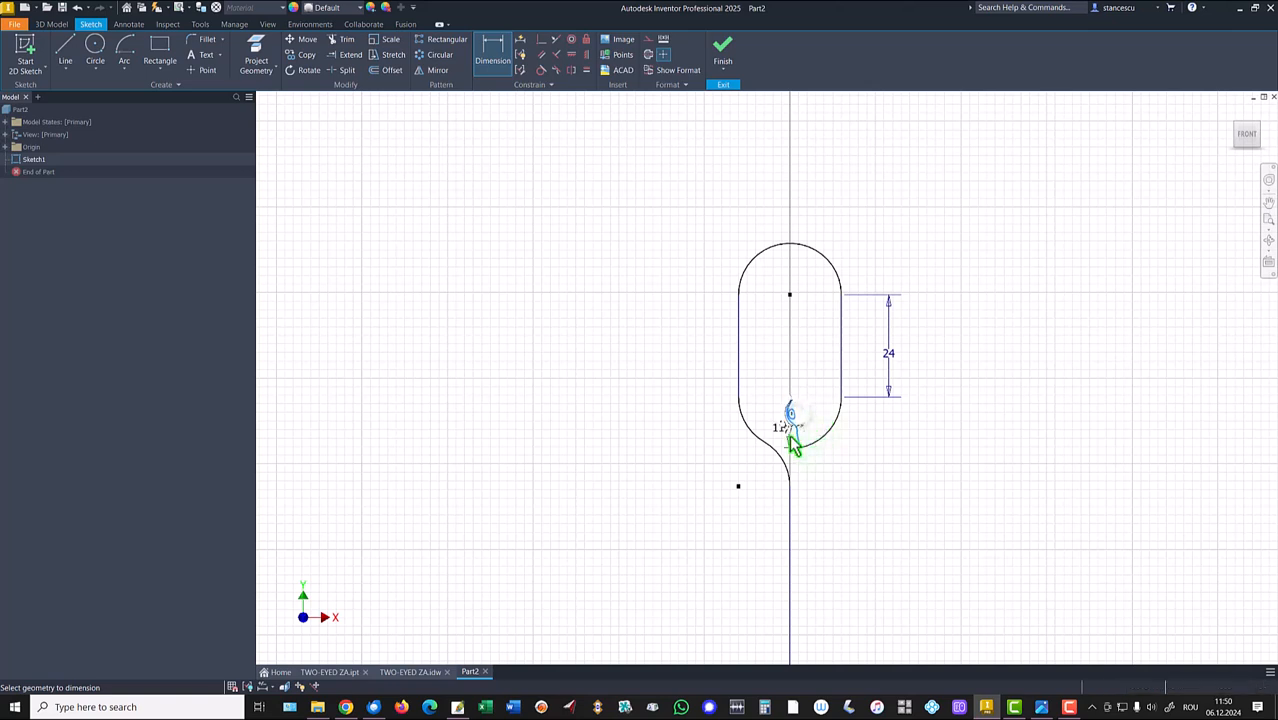
pyautogui.click(790, 533)
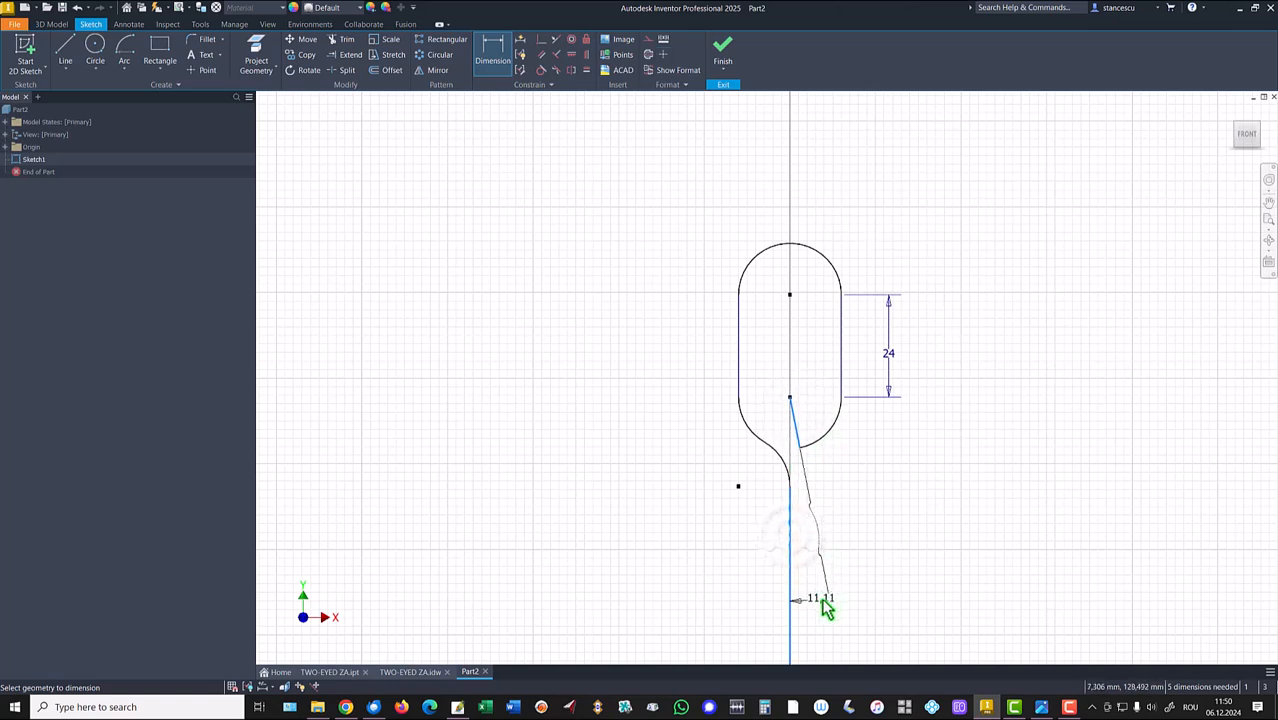
pyautogui.click(814, 605)
pyautogui.write('12')
pyautogui.press('Return')
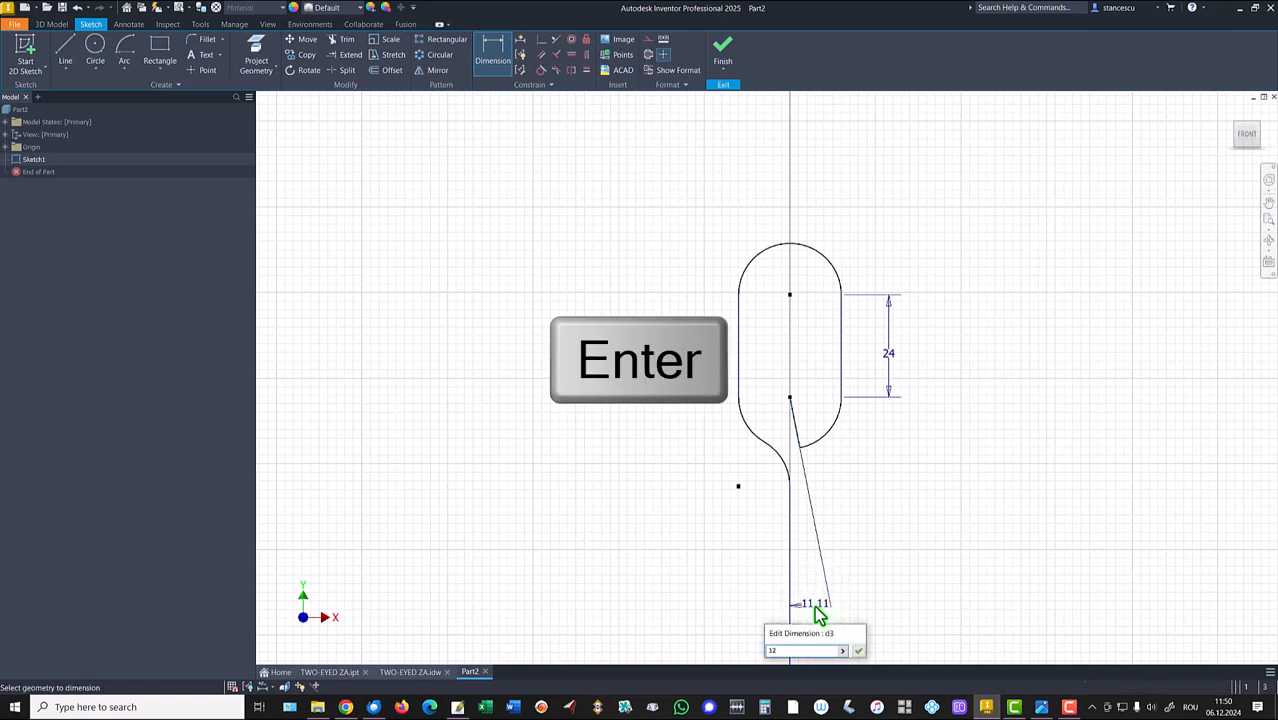
pyautogui.press('Escape')
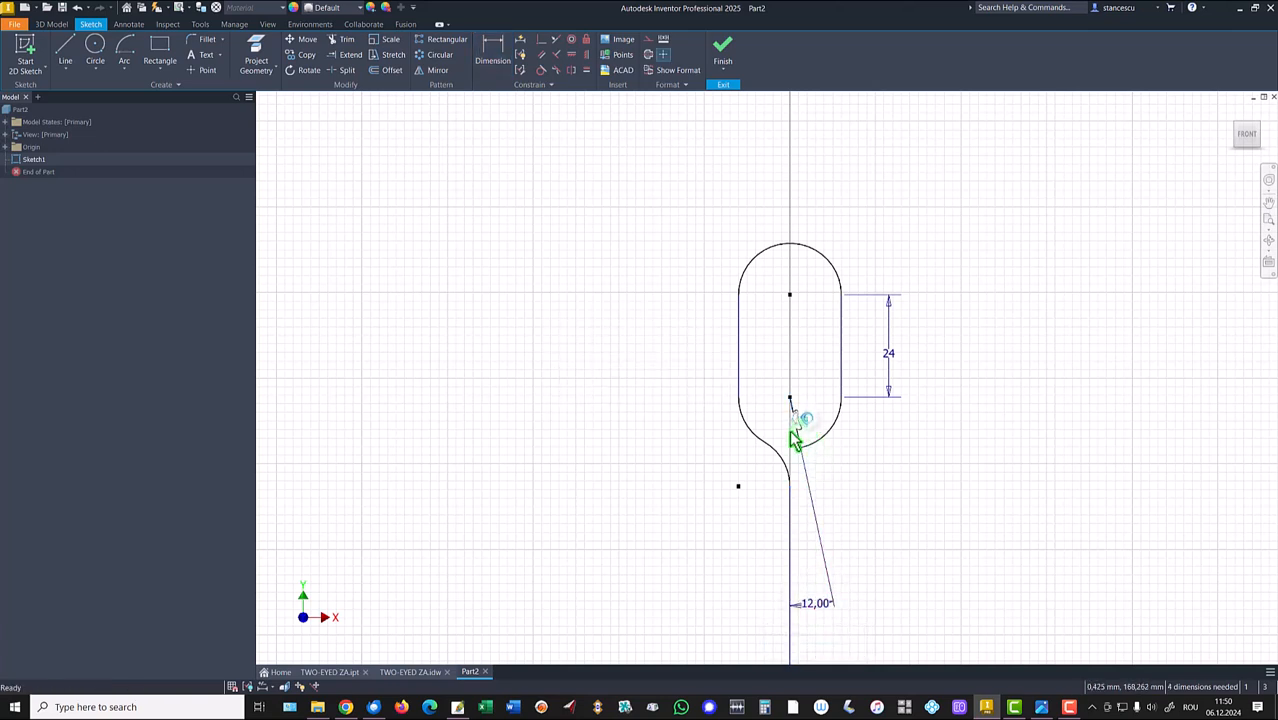
# - Convert the upper eye's radial line to construction geometry
pyautogui.click(802, 421)
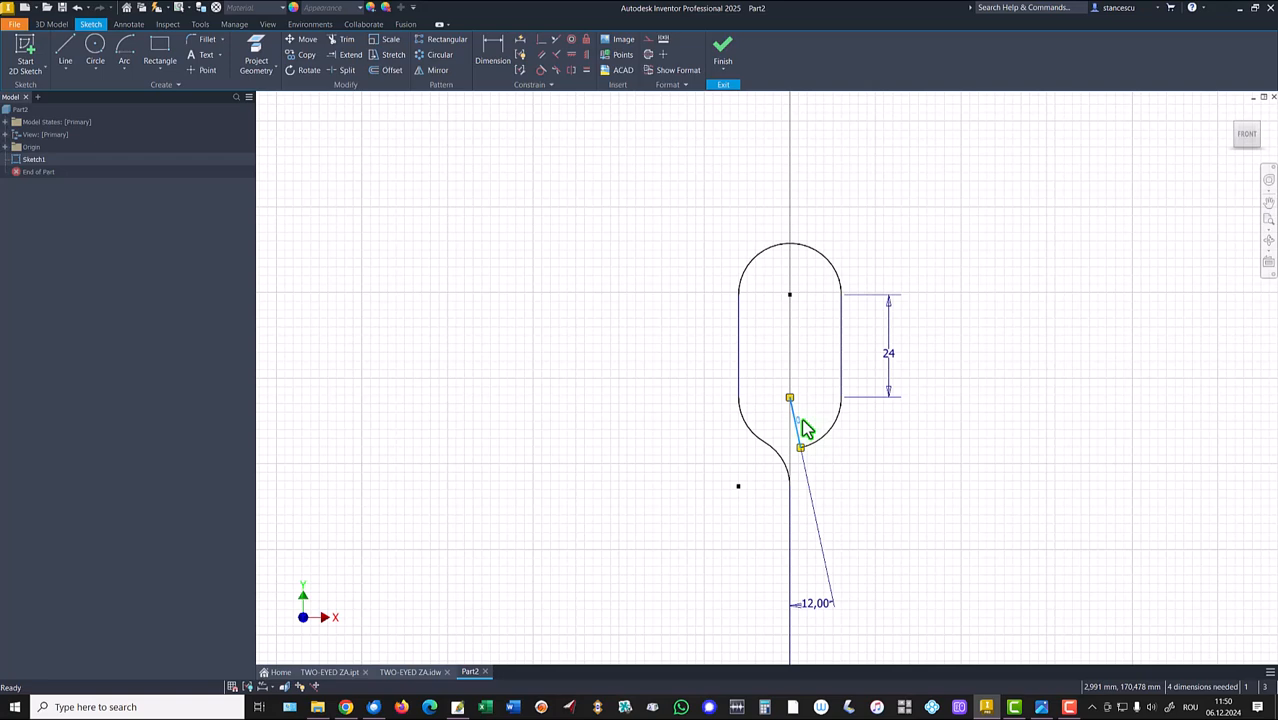
pyautogui.rightClick(806, 428)
pyautogui.click(860, 430)
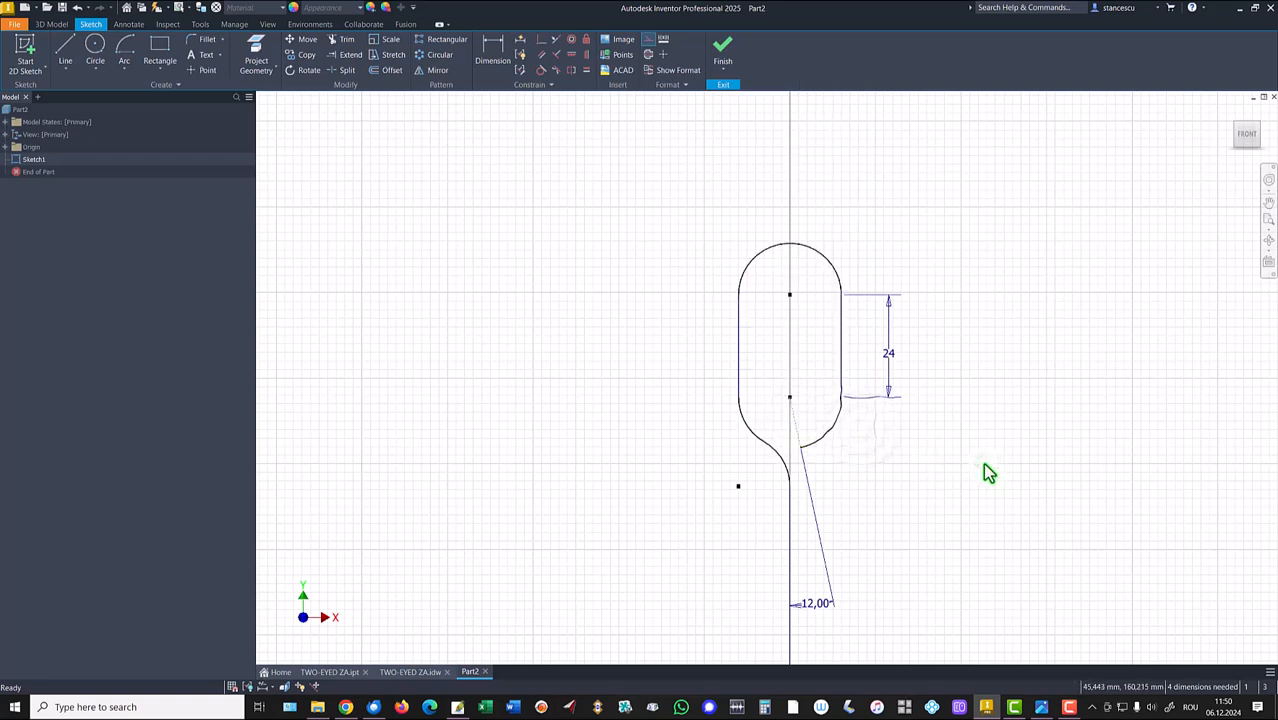
# - Review both eyes of the sketch and compare them with the dimensions in the TWO-EYED ZA.idw drawing
pyautogui.scroll(2, 982, 462)
pyautogui.moveTo(991, 486); pyautogui.dragTo(878, 271, button='middle')
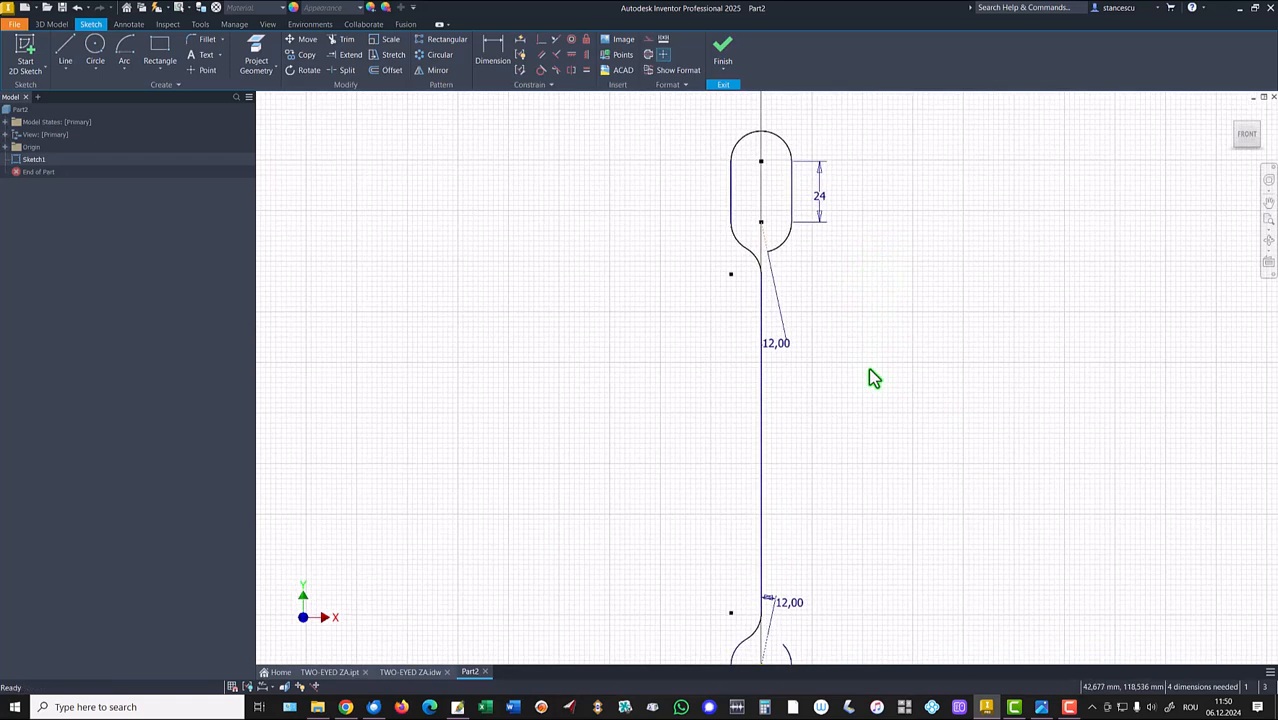
pyautogui.scroll(2, 871, 387)
pyautogui.scroll(-2, 871, 385)
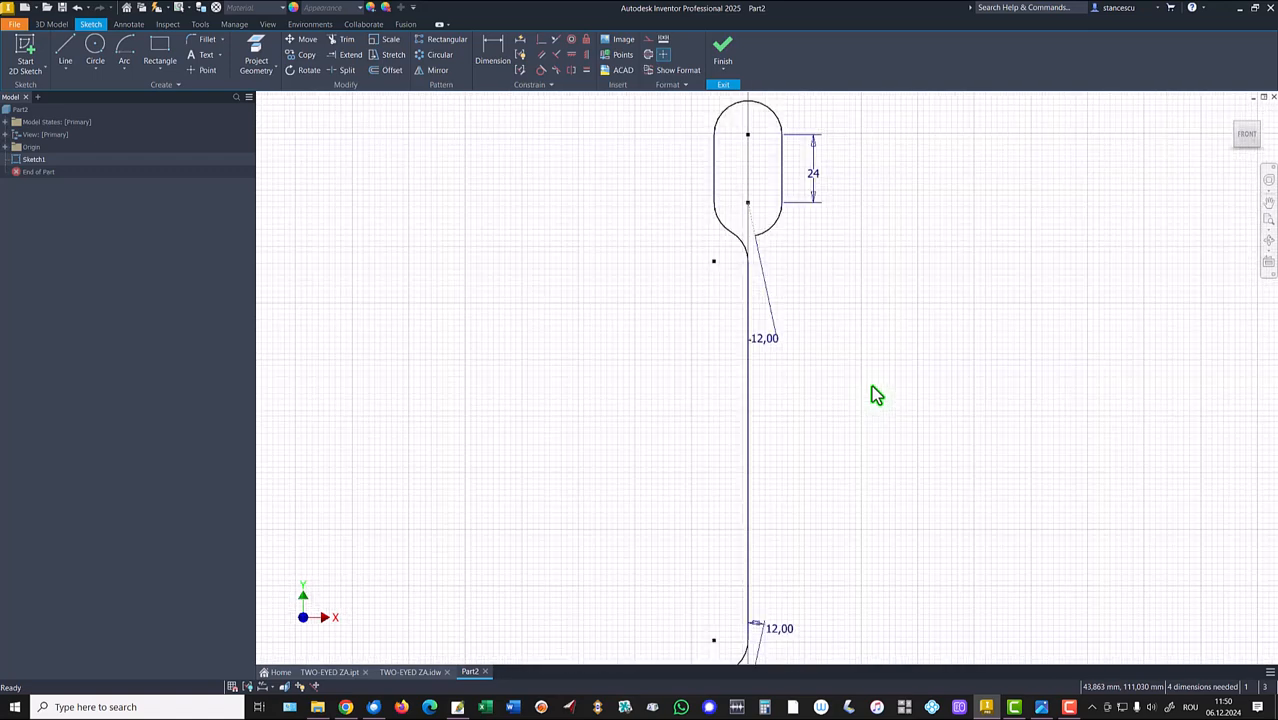
pyautogui.scroll(2, 871, 384)
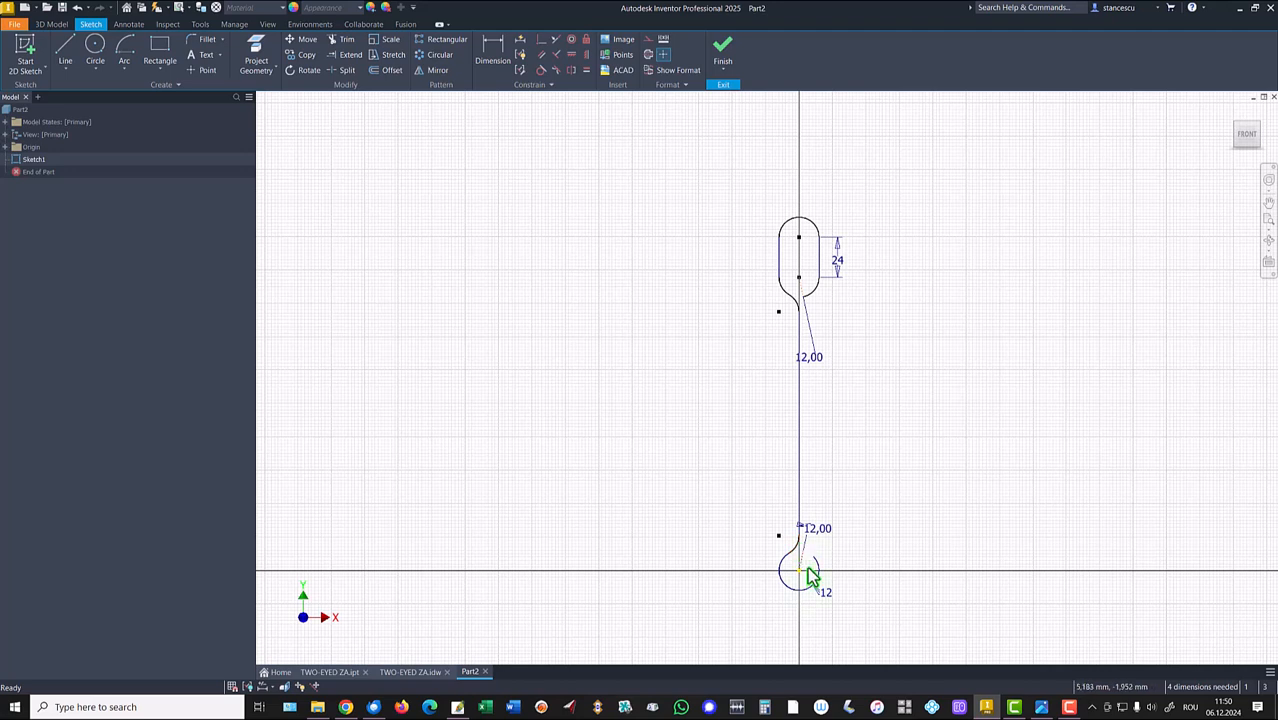
pyautogui.click(414, 674)
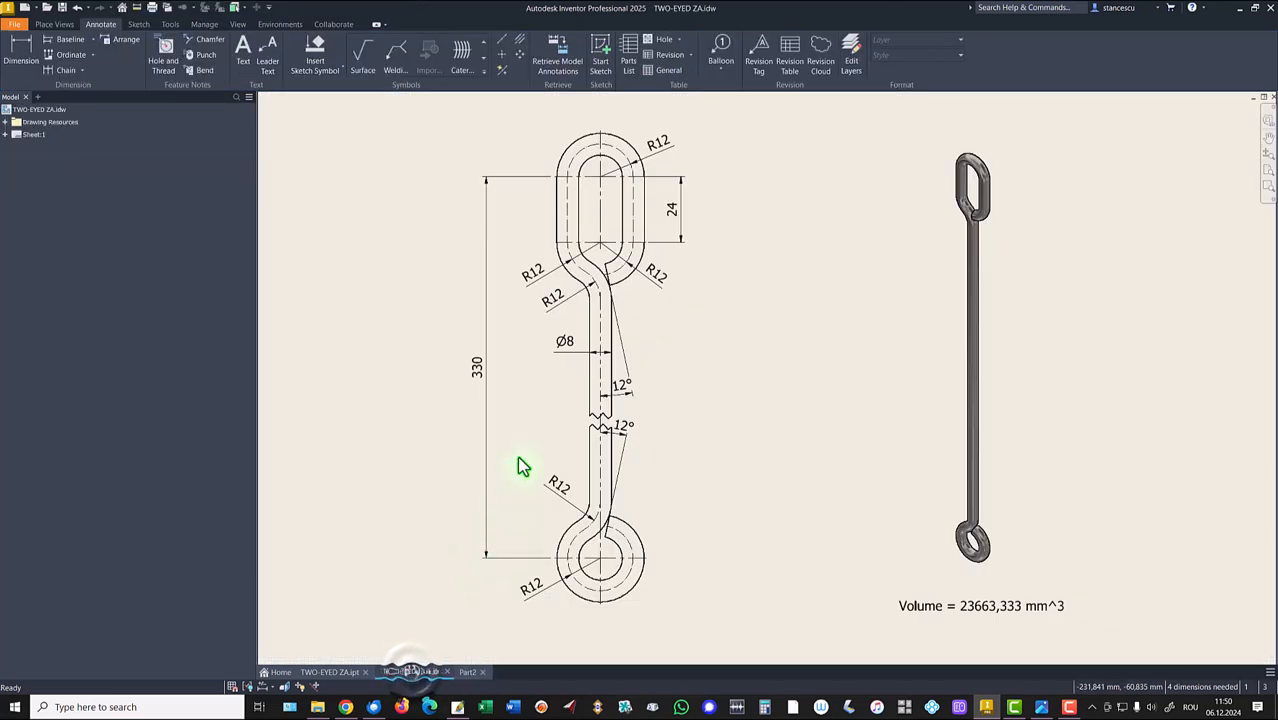
pyautogui.click(468, 672)
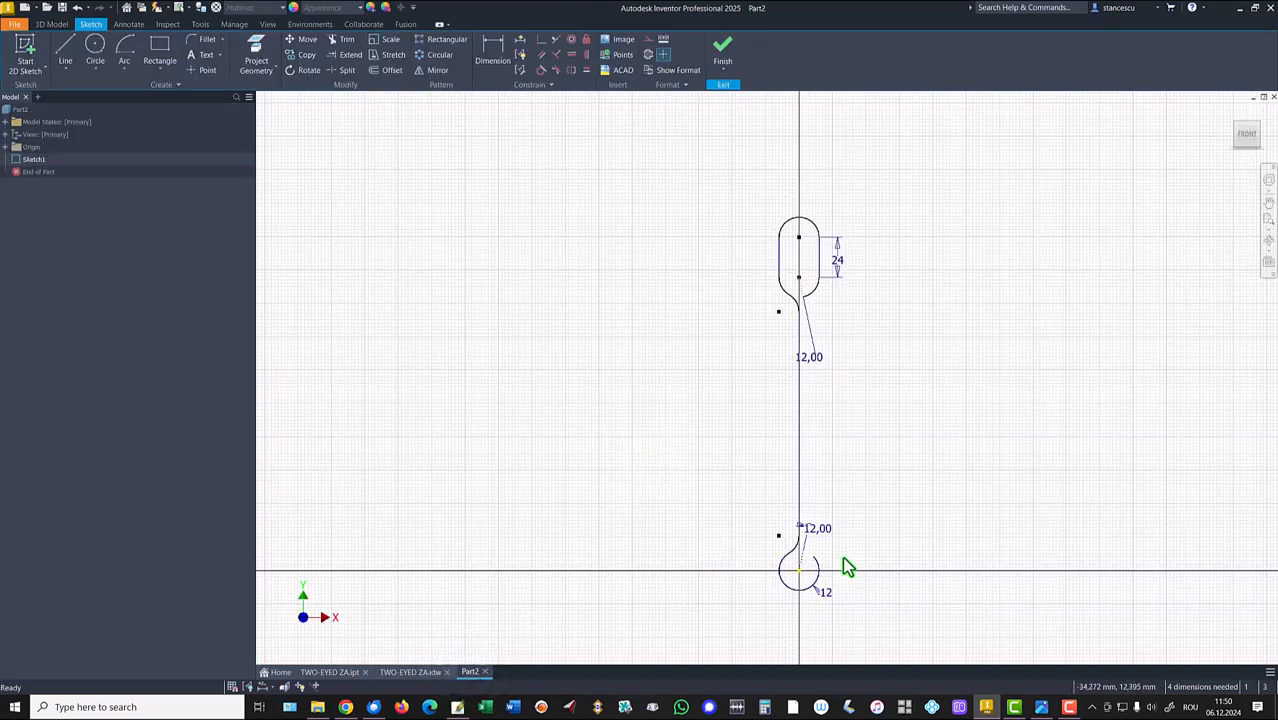
# - Extend the lower eye's open arc to meet its angled construction line
pyautogui.scroll(5, 838, 565)
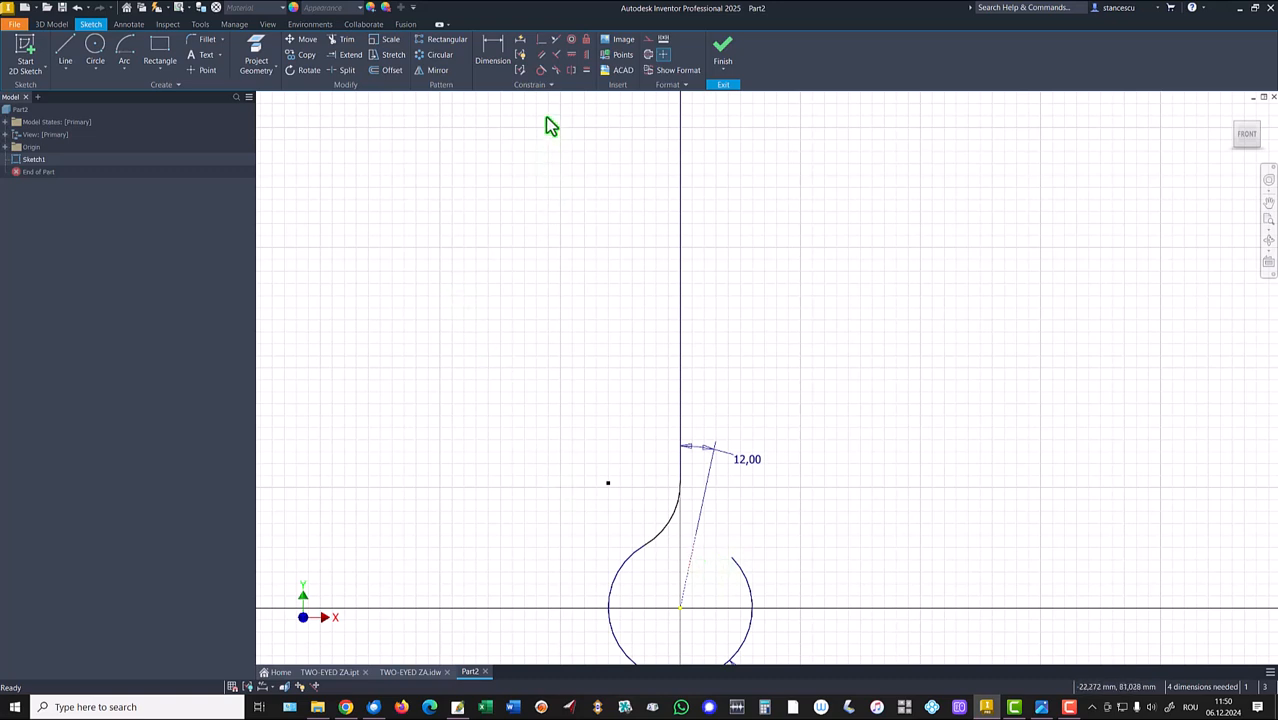
pyautogui.click(345, 55)
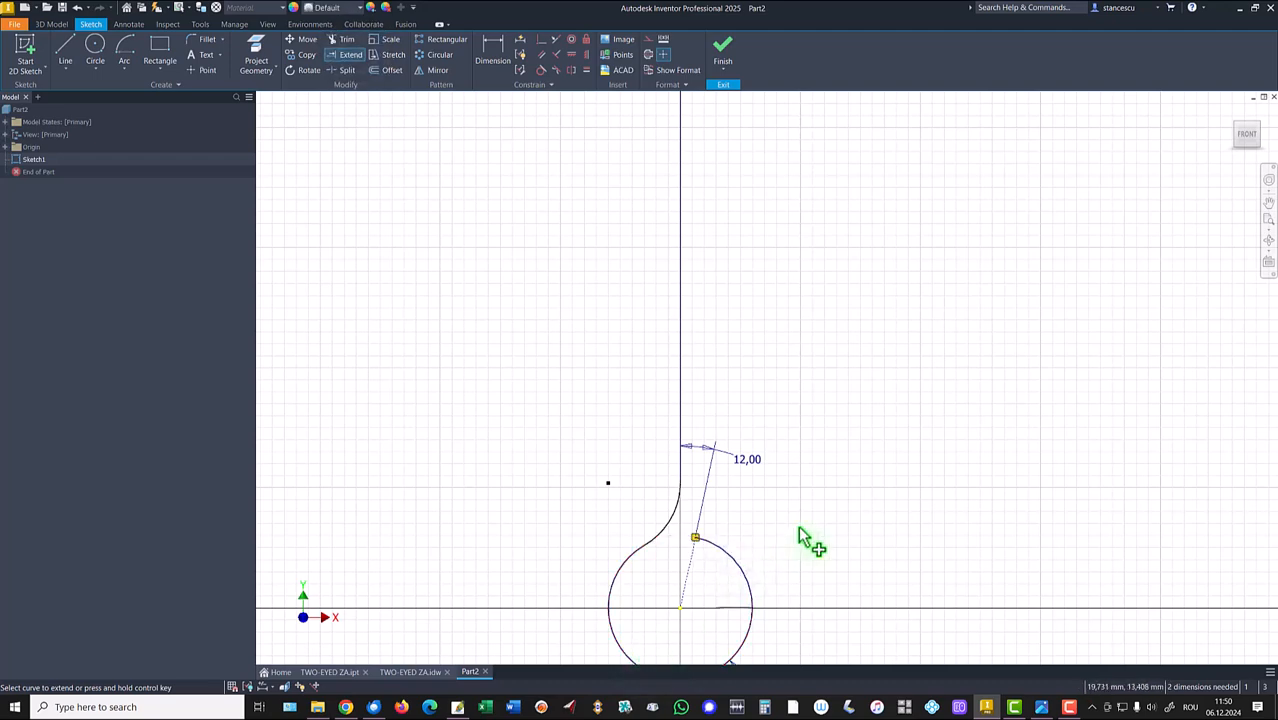
pyautogui.scroll(-2, 810, 539)
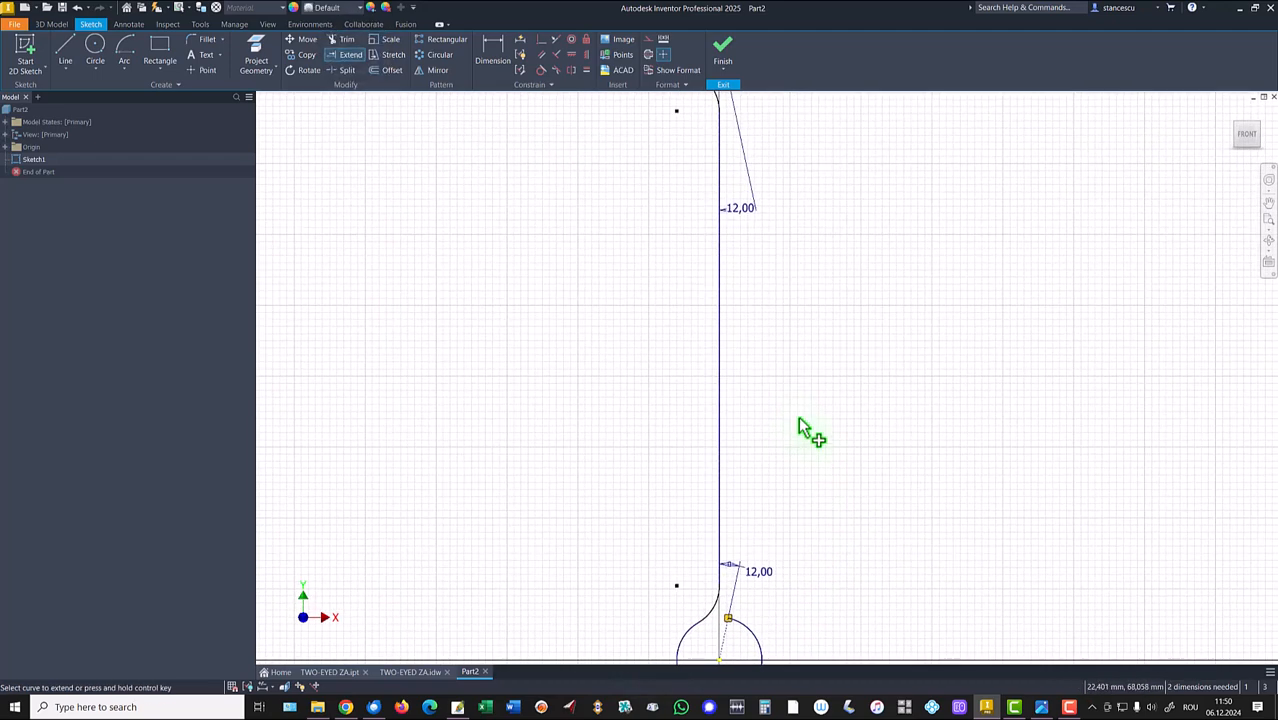
# - Try automatically dimensioning and constraining the sketch, and remove the generated dimensions and constraints
pyautogui.scroll(-2, 798, 416)
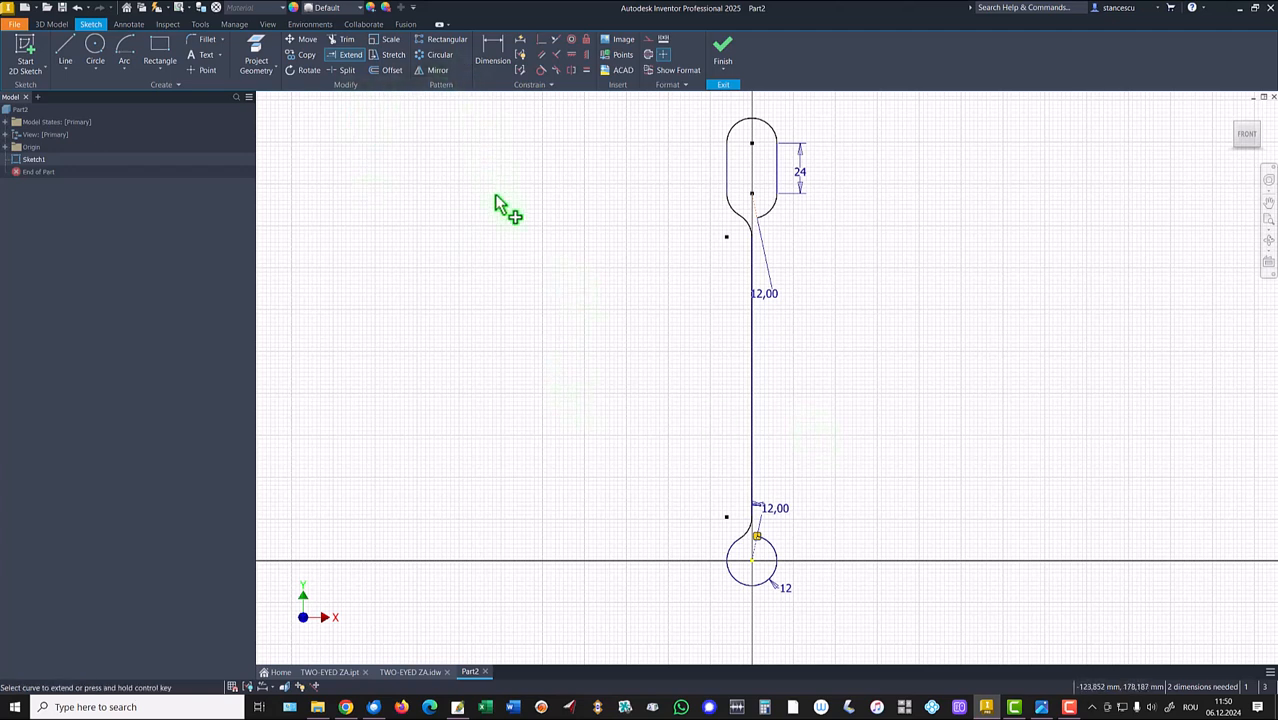
pyautogui.press('Escape')
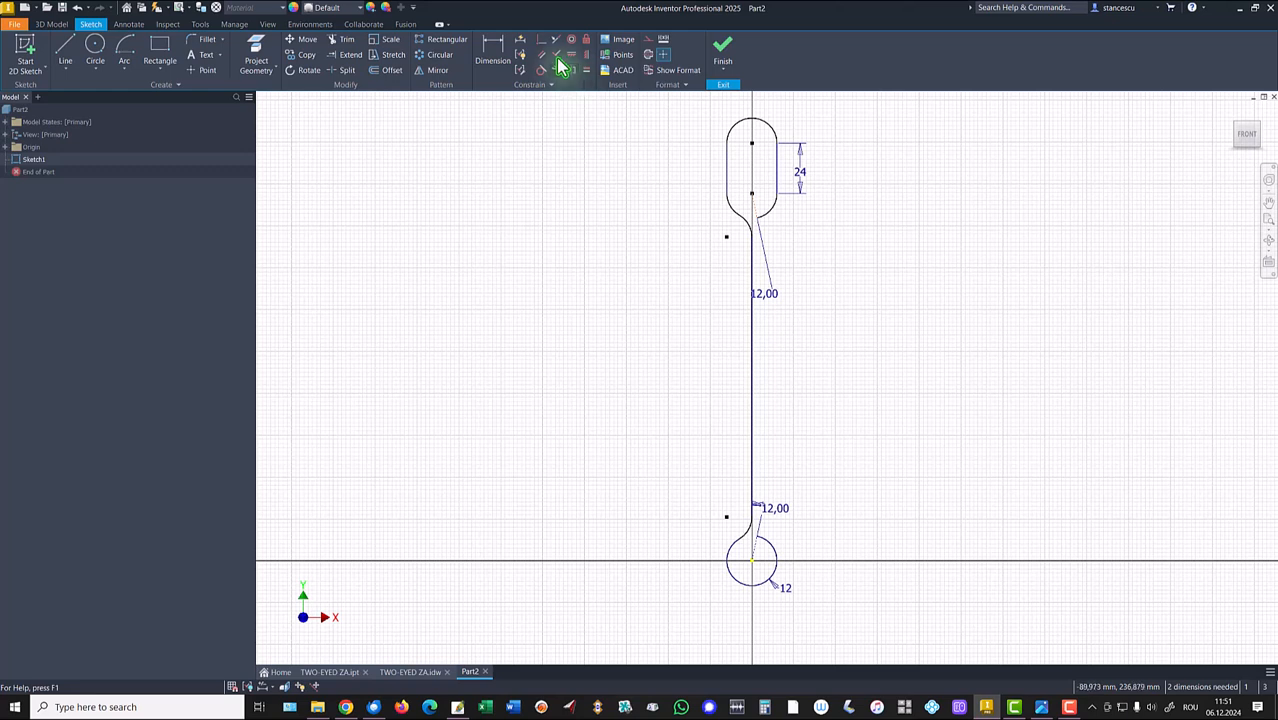
pyautogui.click(520, 40)
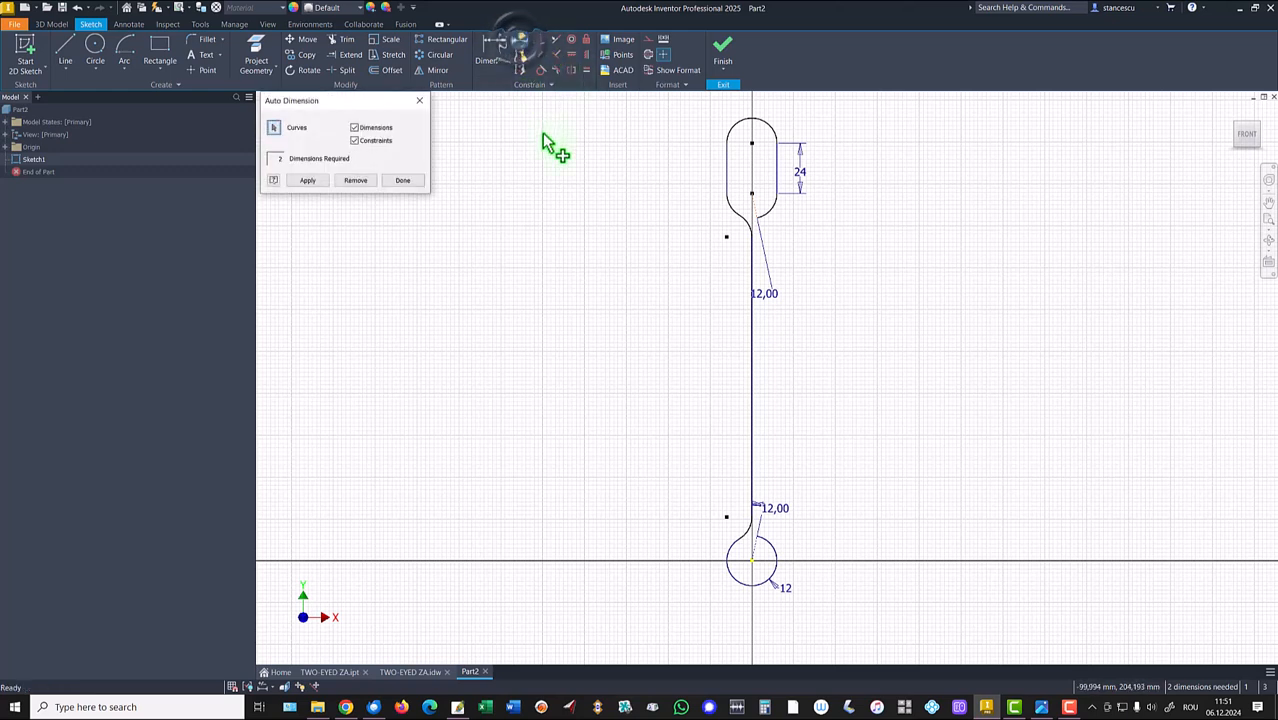
pyautogui.click(306, 180)
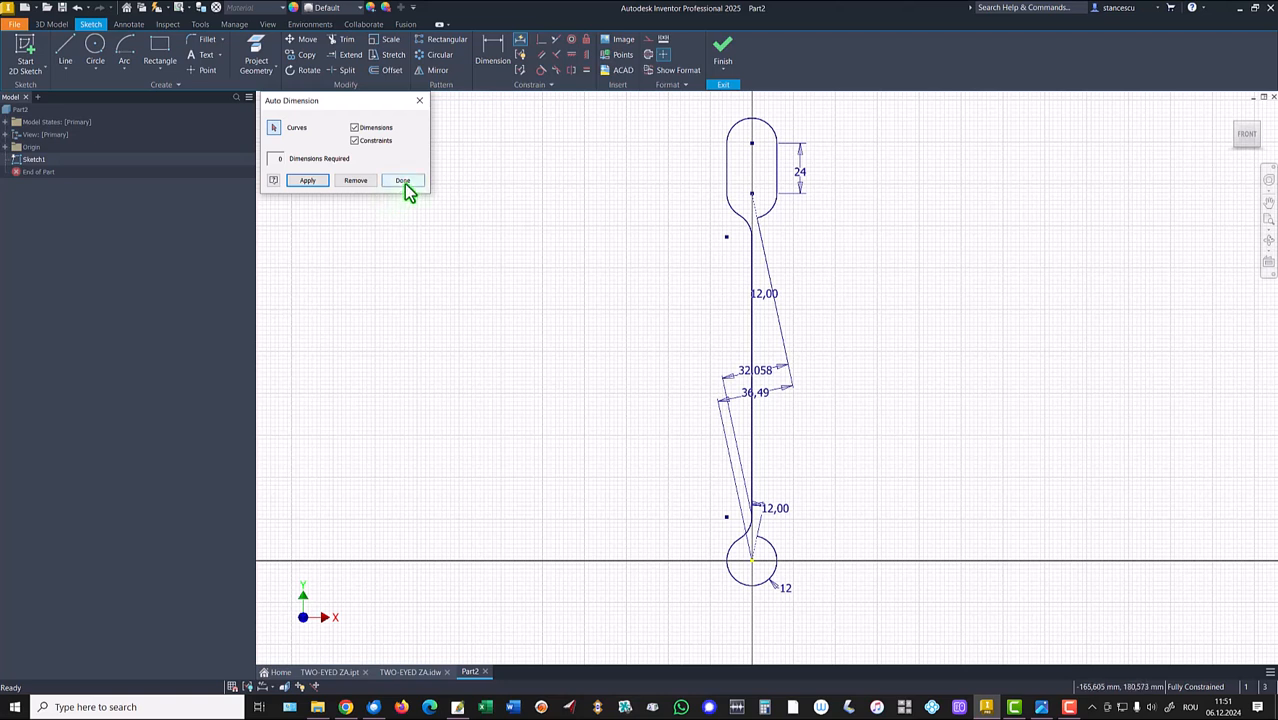
pyautogui.click(358, 181)
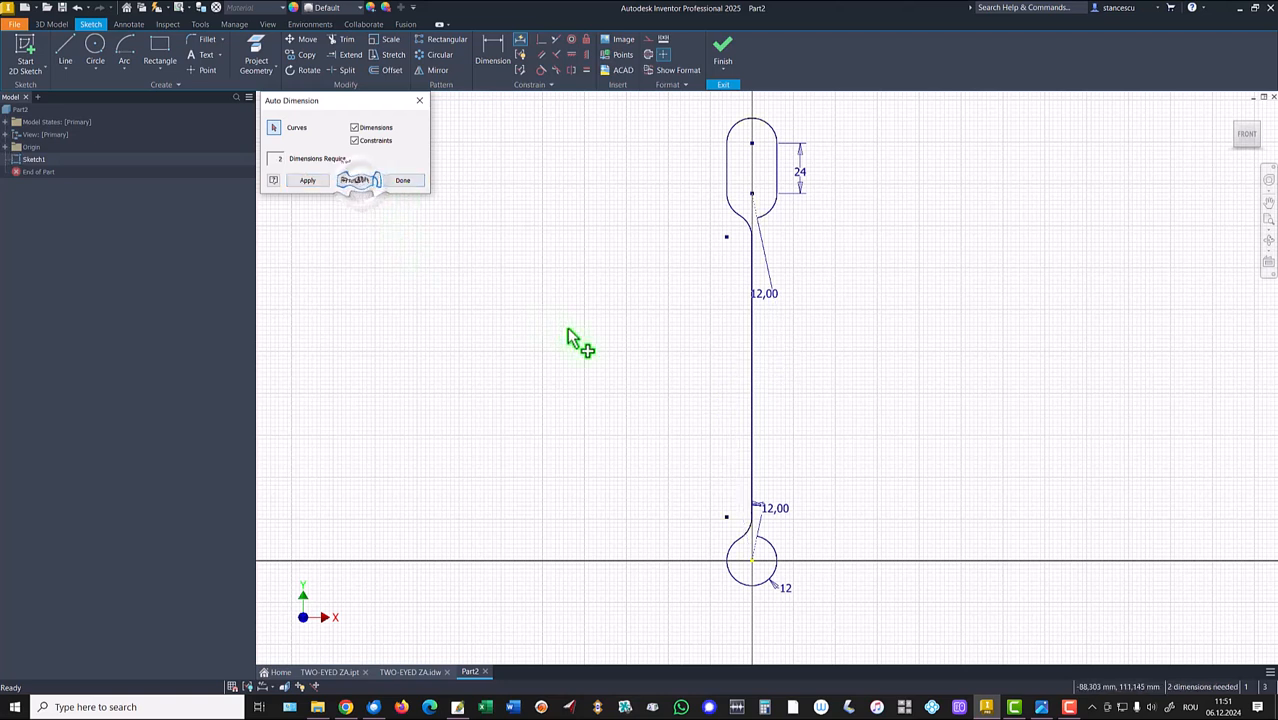
pyautogui.click(401, 182)
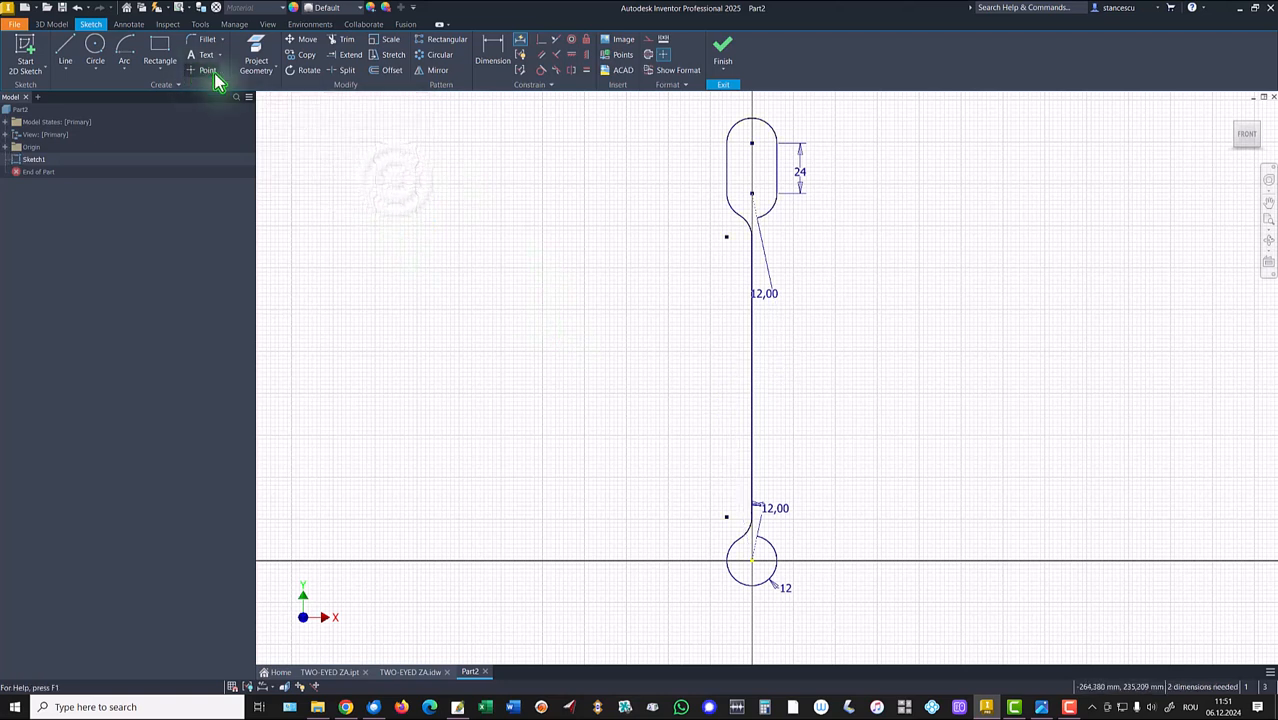
# - Make the transition arc above the lower eye tangent to the vertical rod line
pyautogui.click(541, 70)
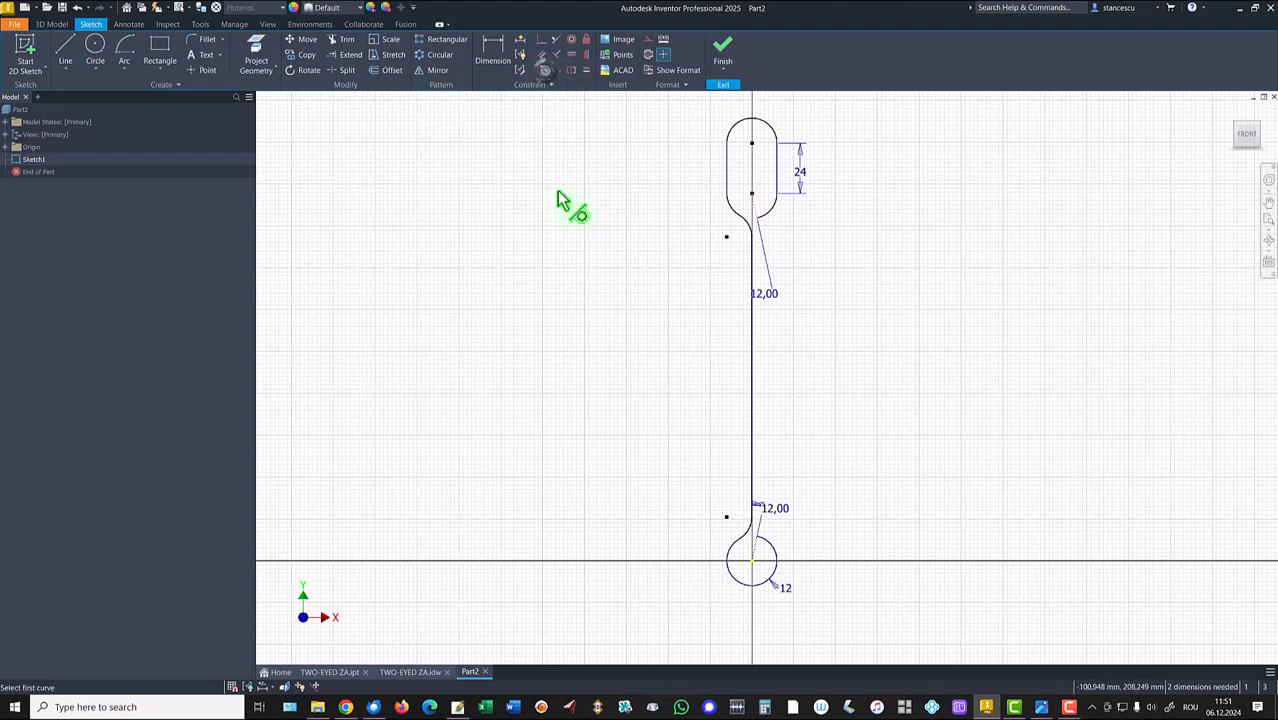
pyautogui.scroll(-3, 724, 474)
pyautogui.click(776, 592)
pyautogui.click(781, 530)
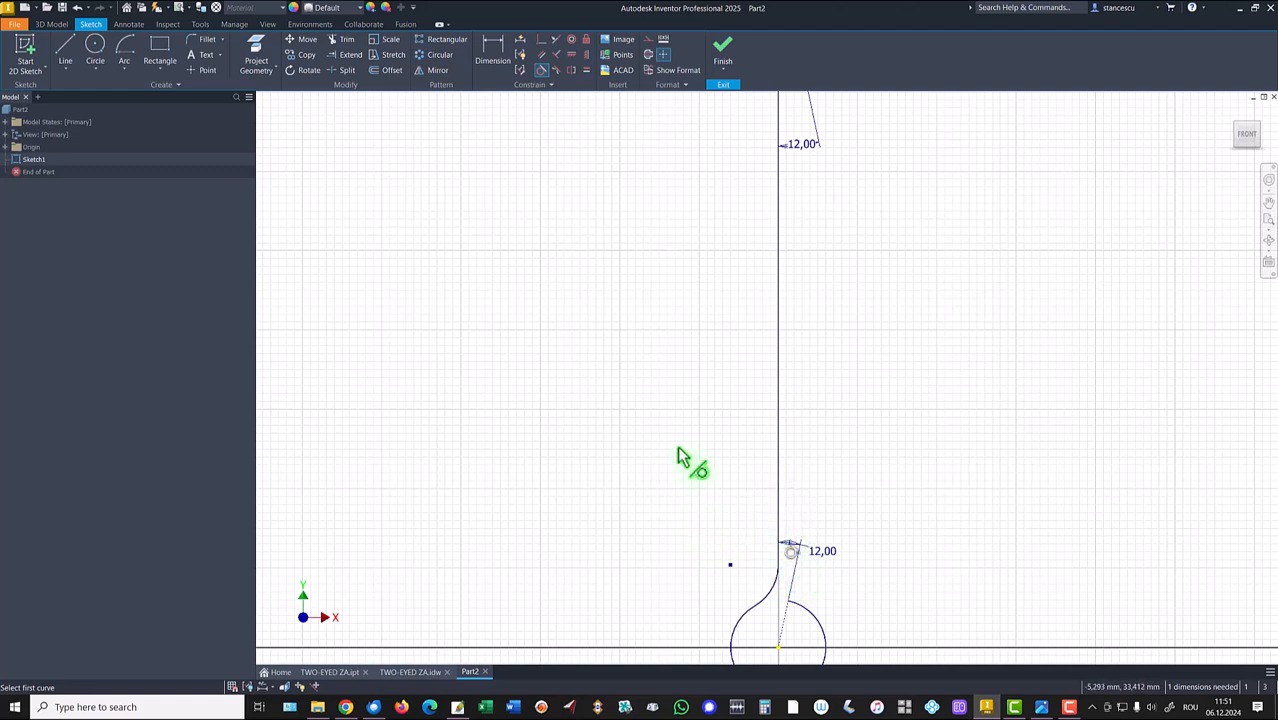
# - Dimension the vertical distance between the upper eye's top arc center and the lower eye's center to 330 mm, and finish the sketch
pyautogui.click(506, 56)
pyautogui.scroll(2, 534, 297)
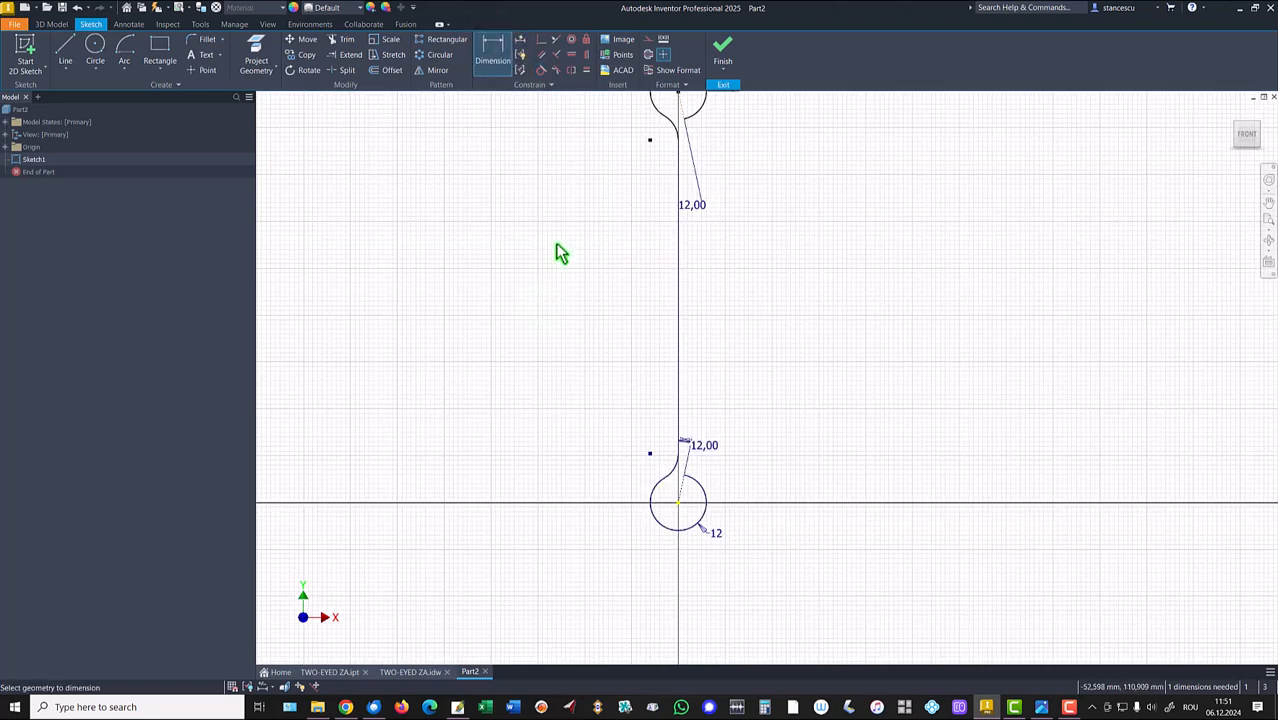
pyautogui.scroll(2, 557, 253)
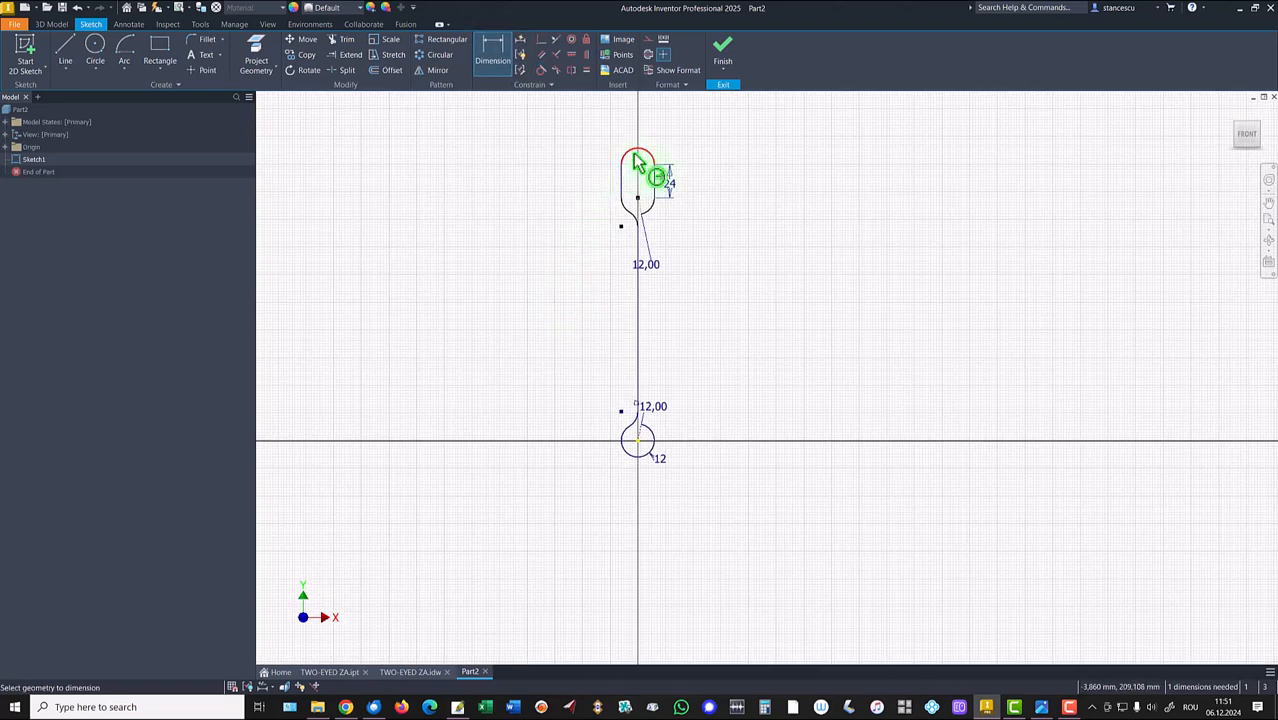
pyautogui.click(636, 163)
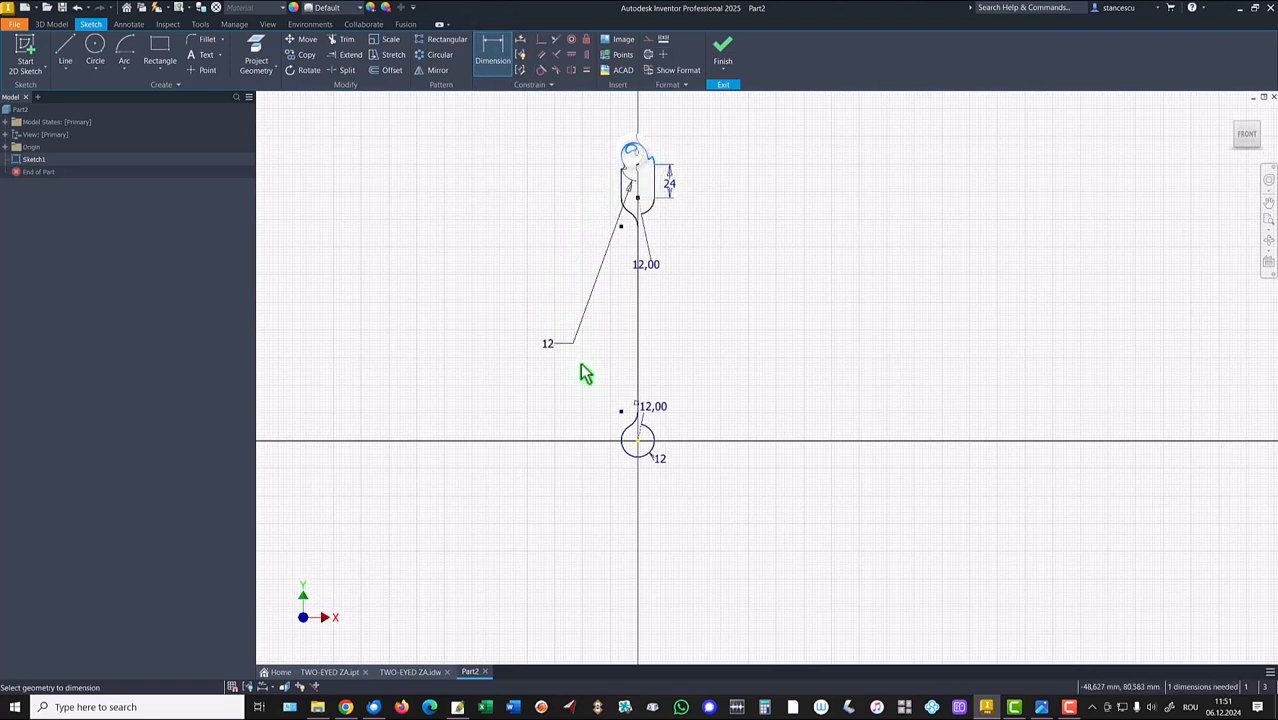
pyautogui.click(633, 460)
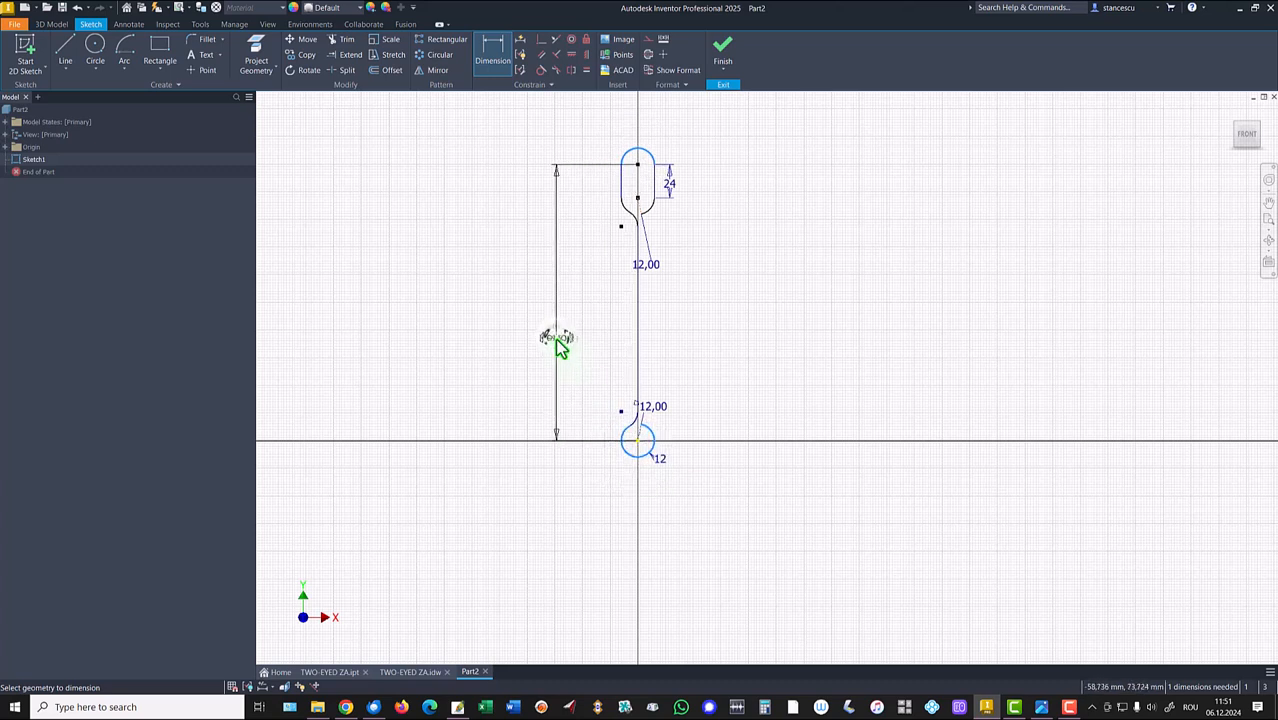
pyautogui.click(557, 338)
pyautogui.write('330')
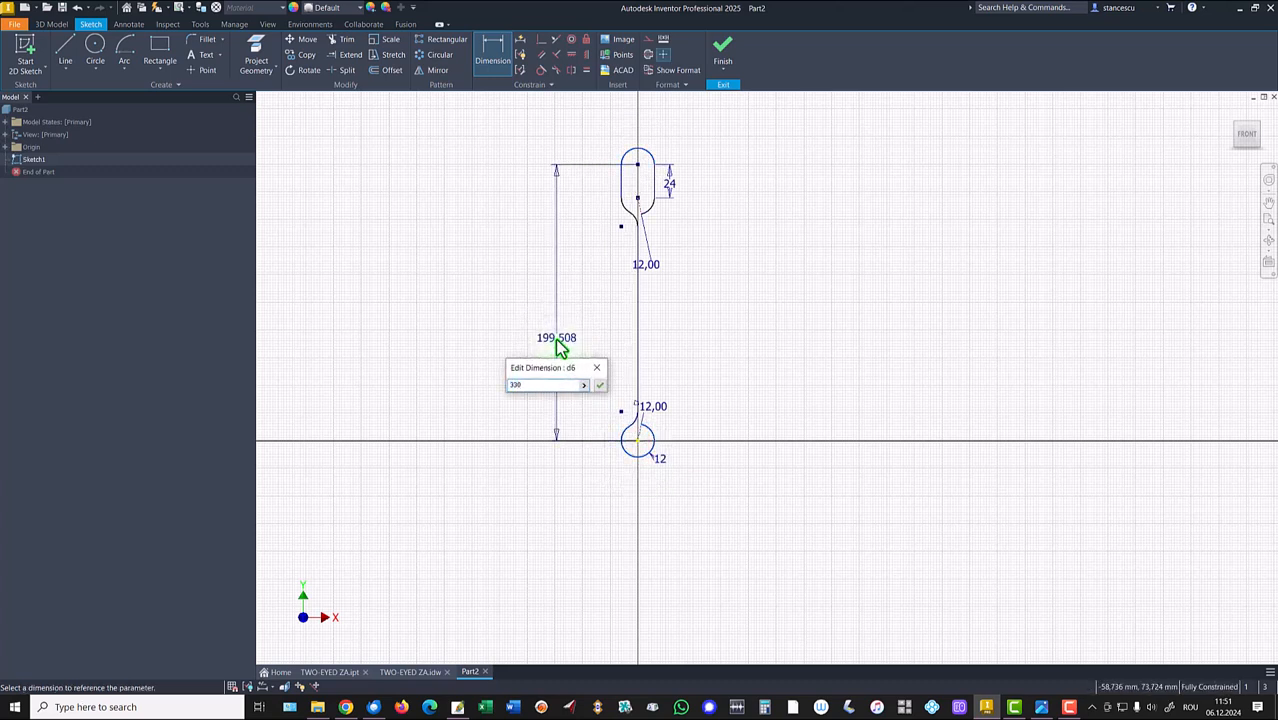
pyautogui.press('Return')
pyautogui.press('Home')
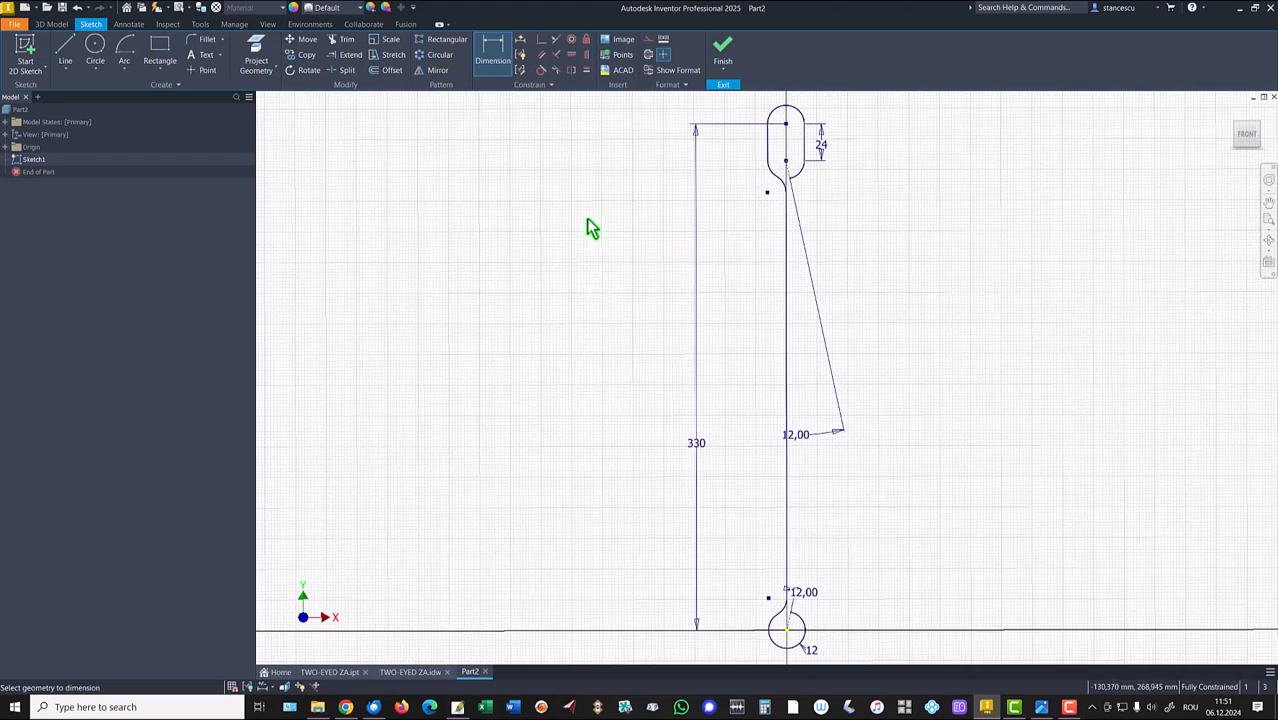
pyautogui.click(722, 47)
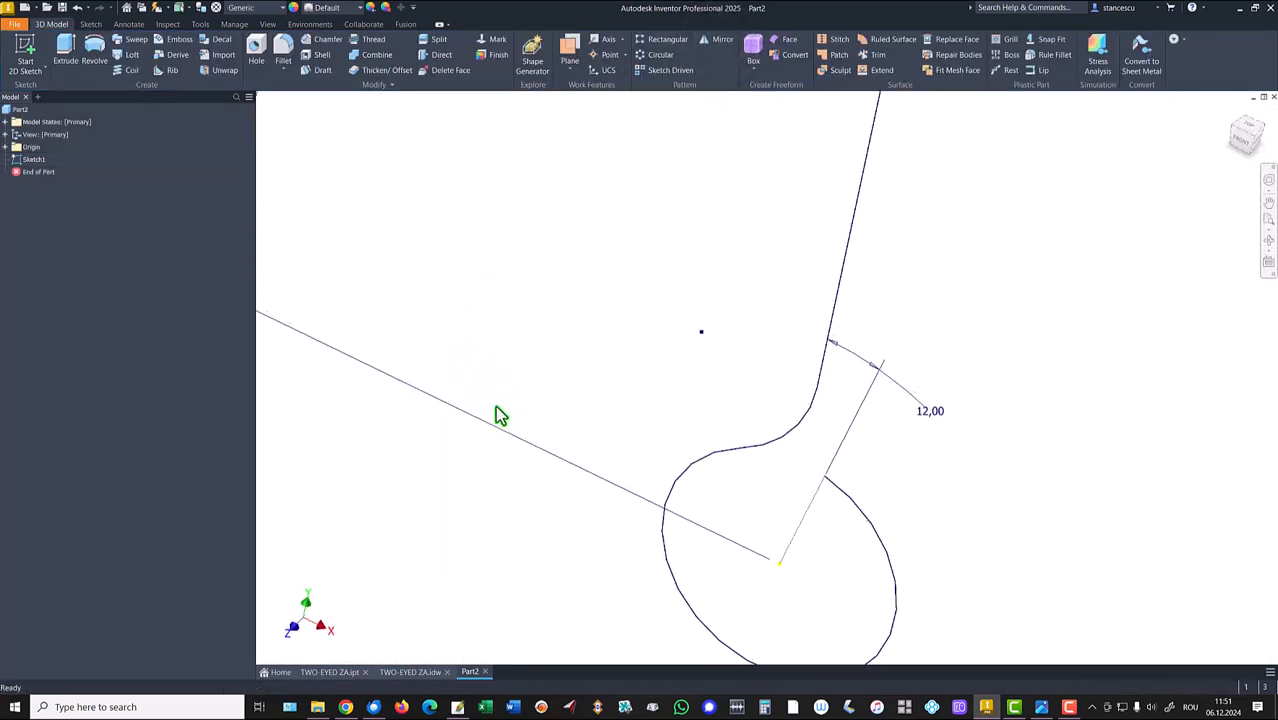
# - Create a work plane normal to the lower eye's arc at its open endpoint
pyautogui.click(581, 60)
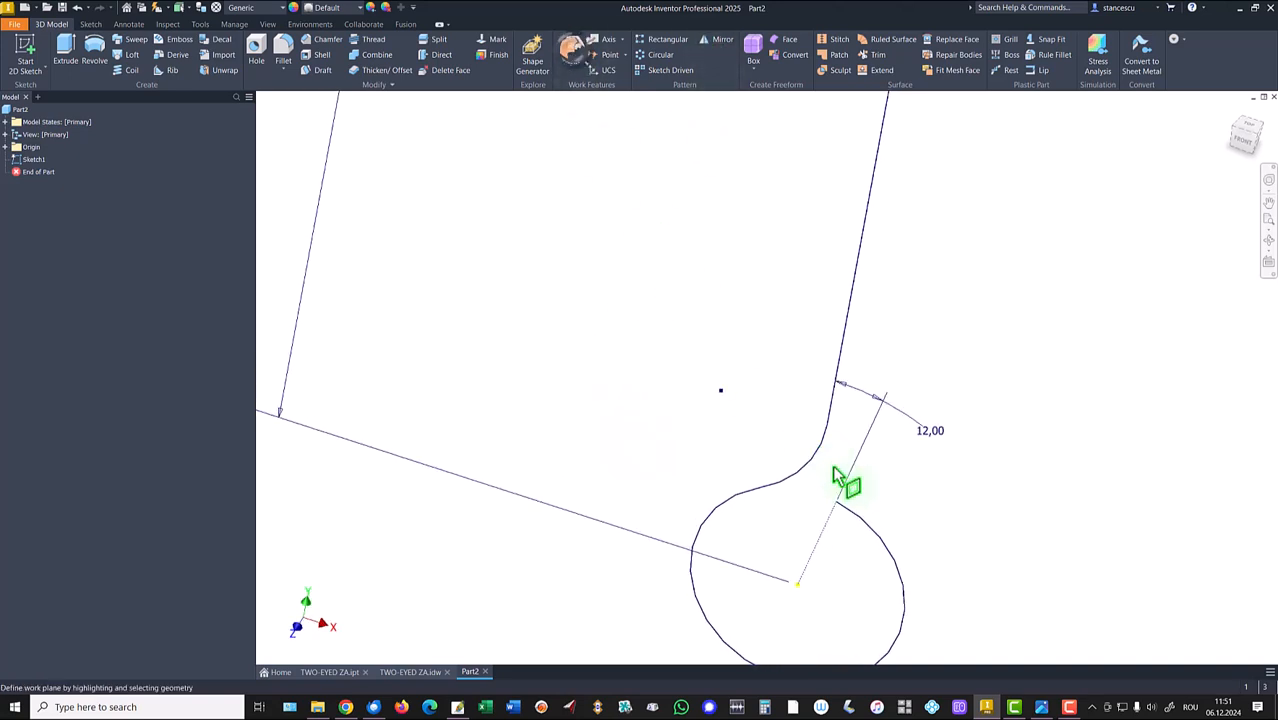
pyautogui.click(867, 528)
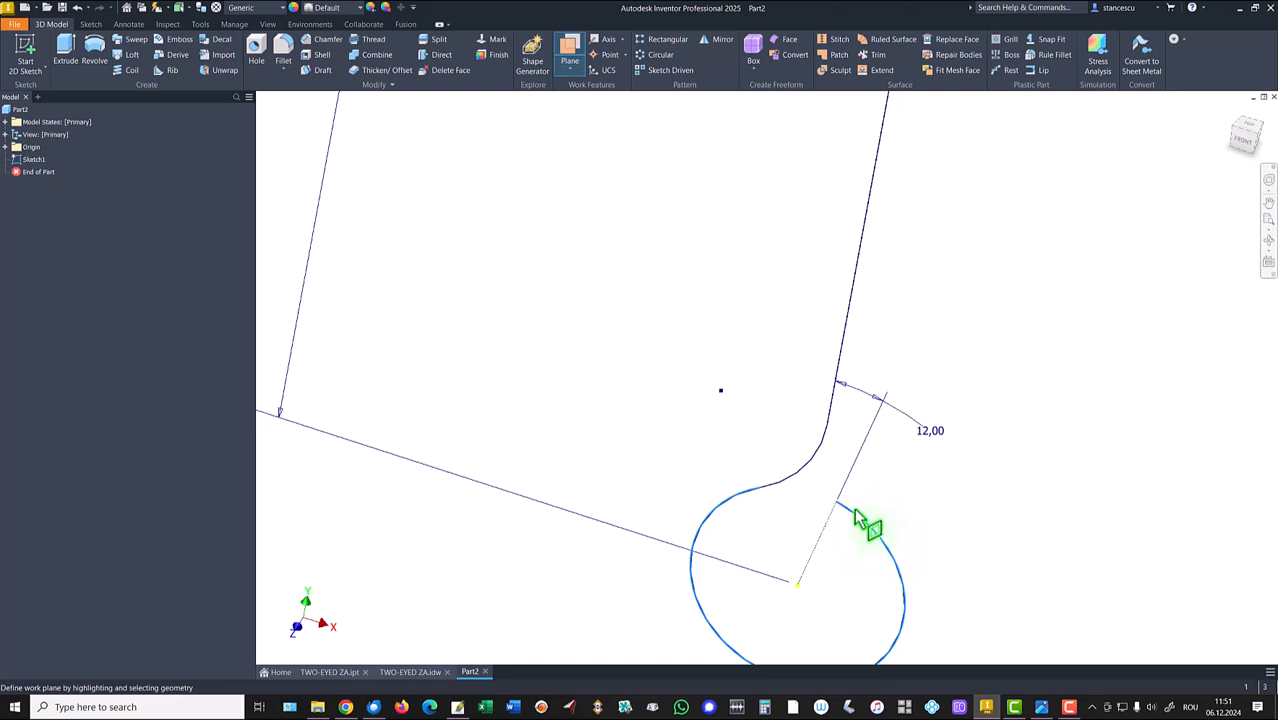
pyautogui.moveTo(838, 507)
pyautogui.keyDown('shift'); pyautogui.mouseDown(button='middle')
pyautogui.moveTo(838, 541)
pyautogui.moveTo(913, 556)
pyautogui.moveTo(918, 543)
pyautogui.moveTo(770, 471)
pyautogui.mouseUp(button='middle'); pyautogui.keyUp('shift')
pyautogui.click(838, 552)
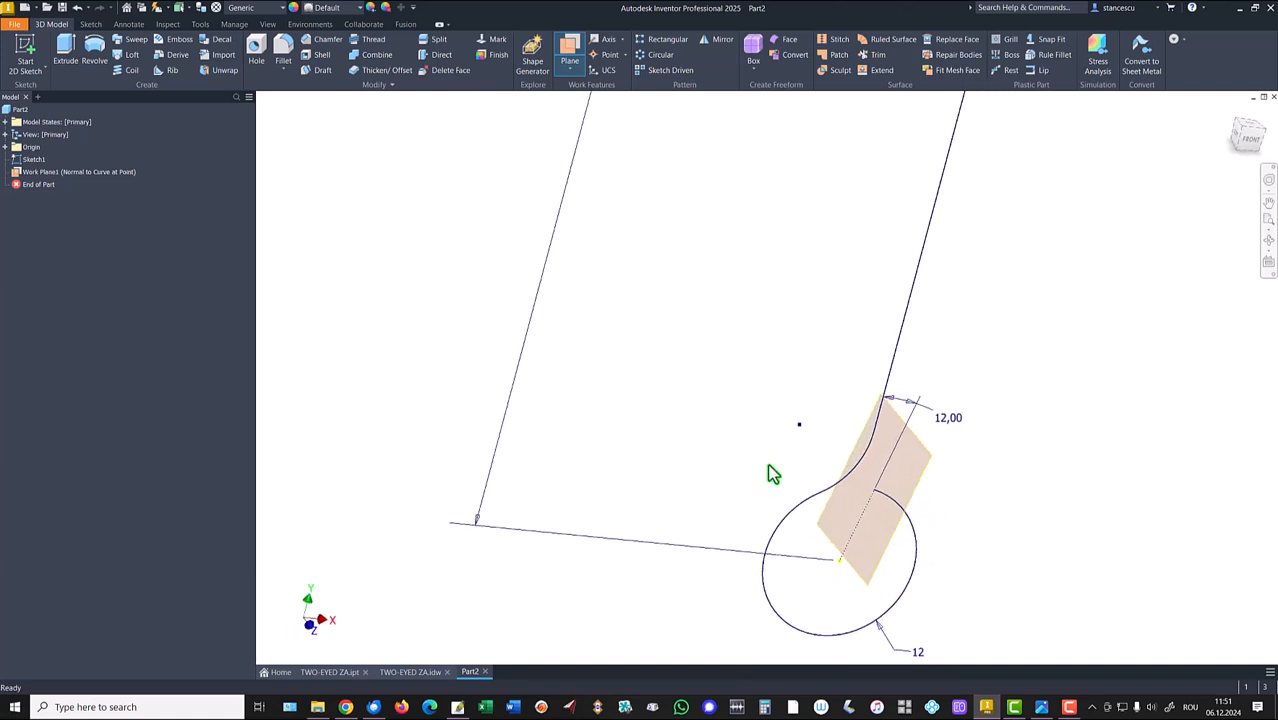
# - Sketch an 8 mm diameter circle on the new work plane, centered on the lower eye's open arc endpoint
pyautogui.click(919, 466)
pyautogui.click(935, 463)
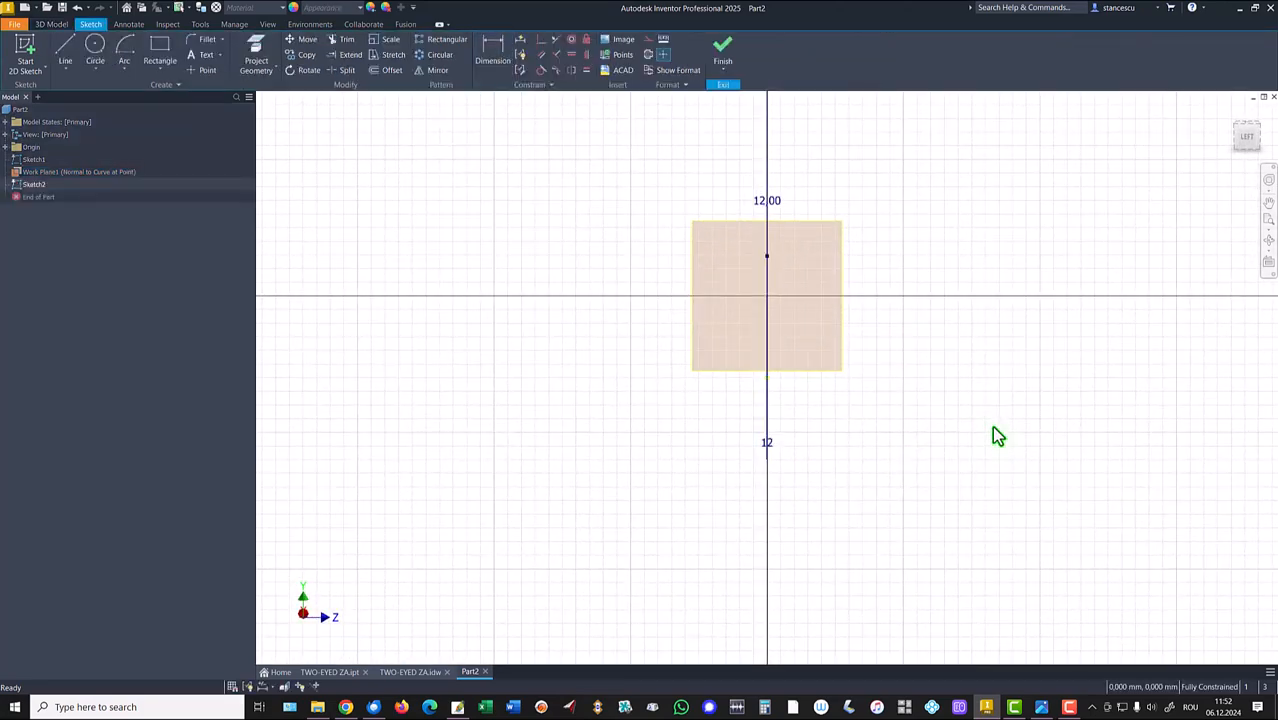
pyautogui.press('F5')
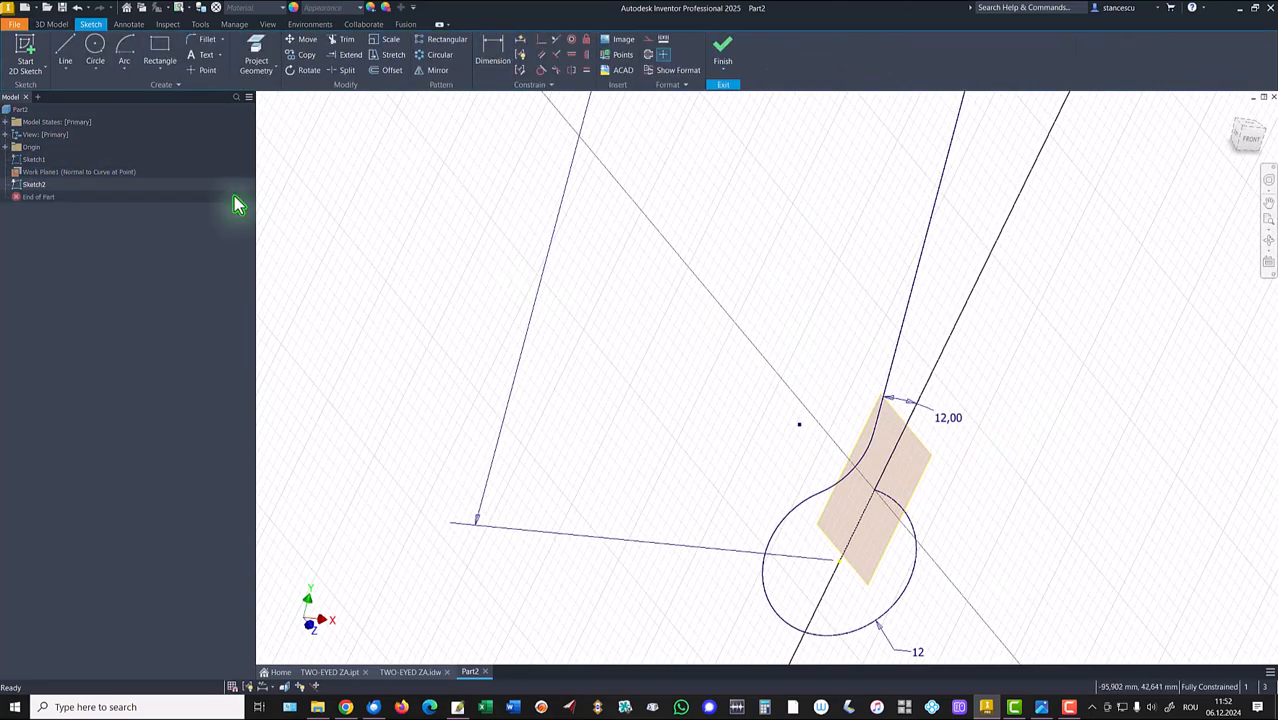
pyautogui.click(256, 55)
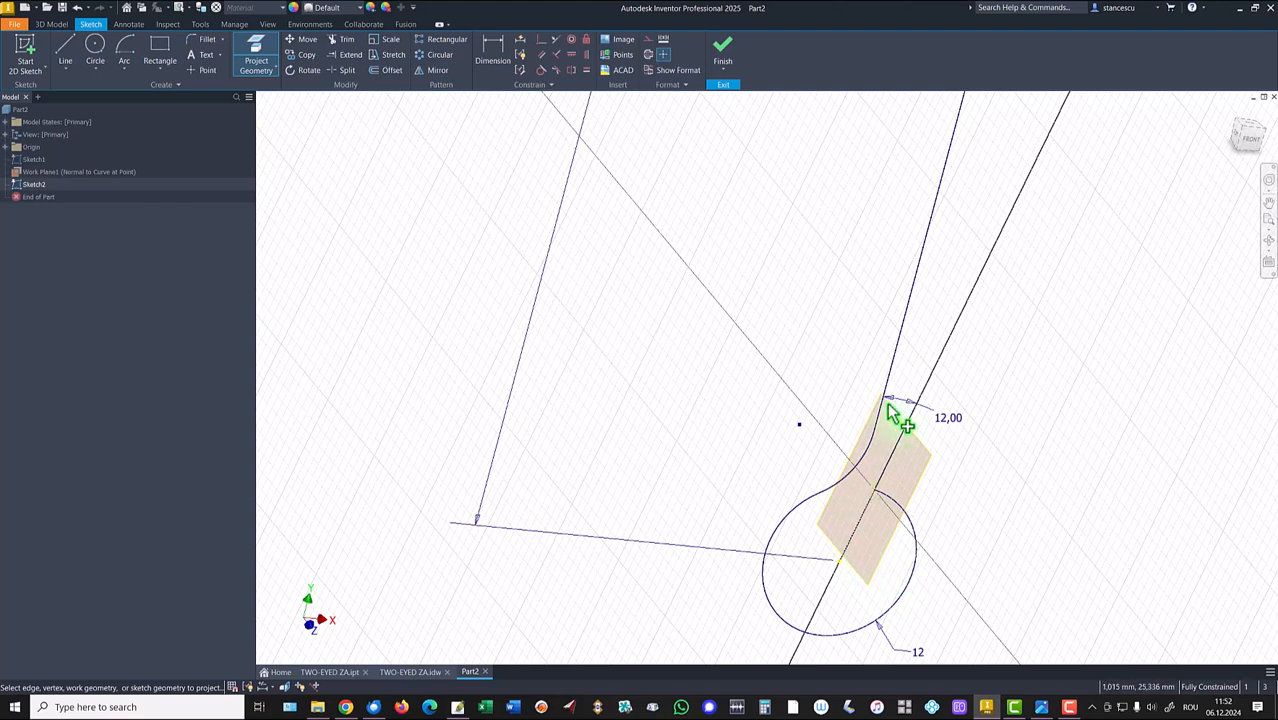
pyautogui.click(92, 50)
pyautogui.click(874, 490)
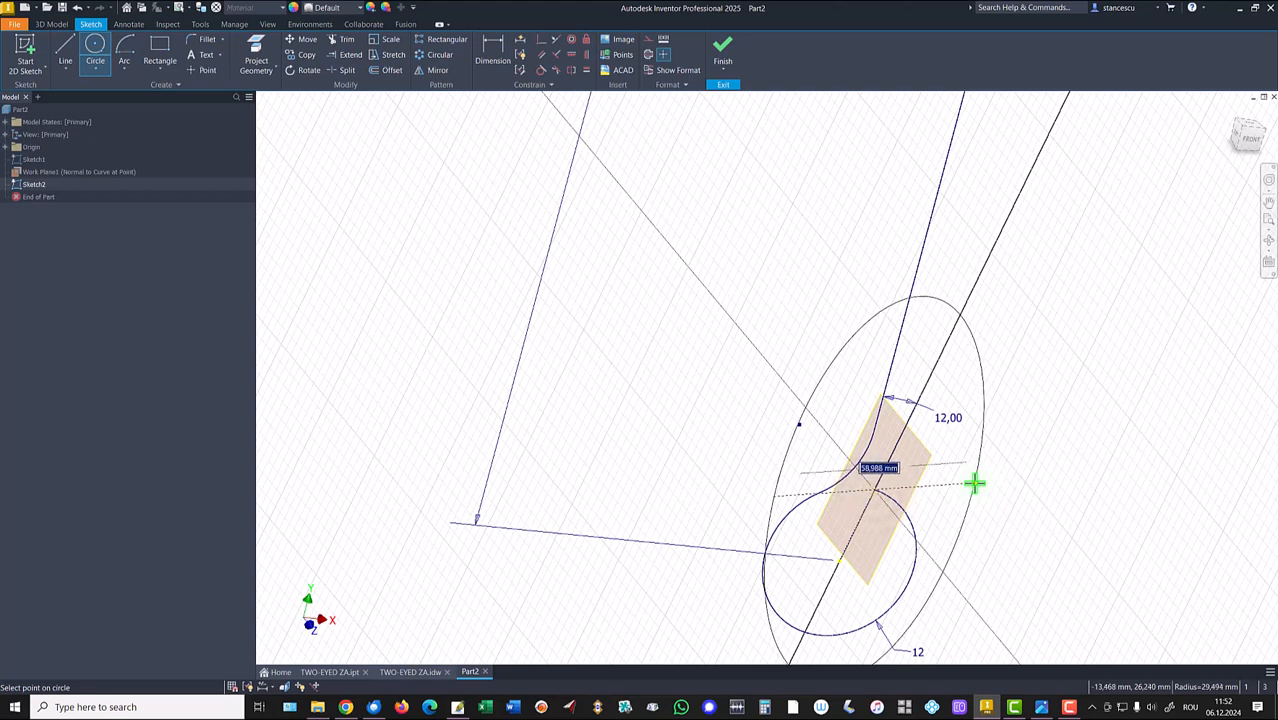
pyautogui.write('8')
pyautogui.press('Return')
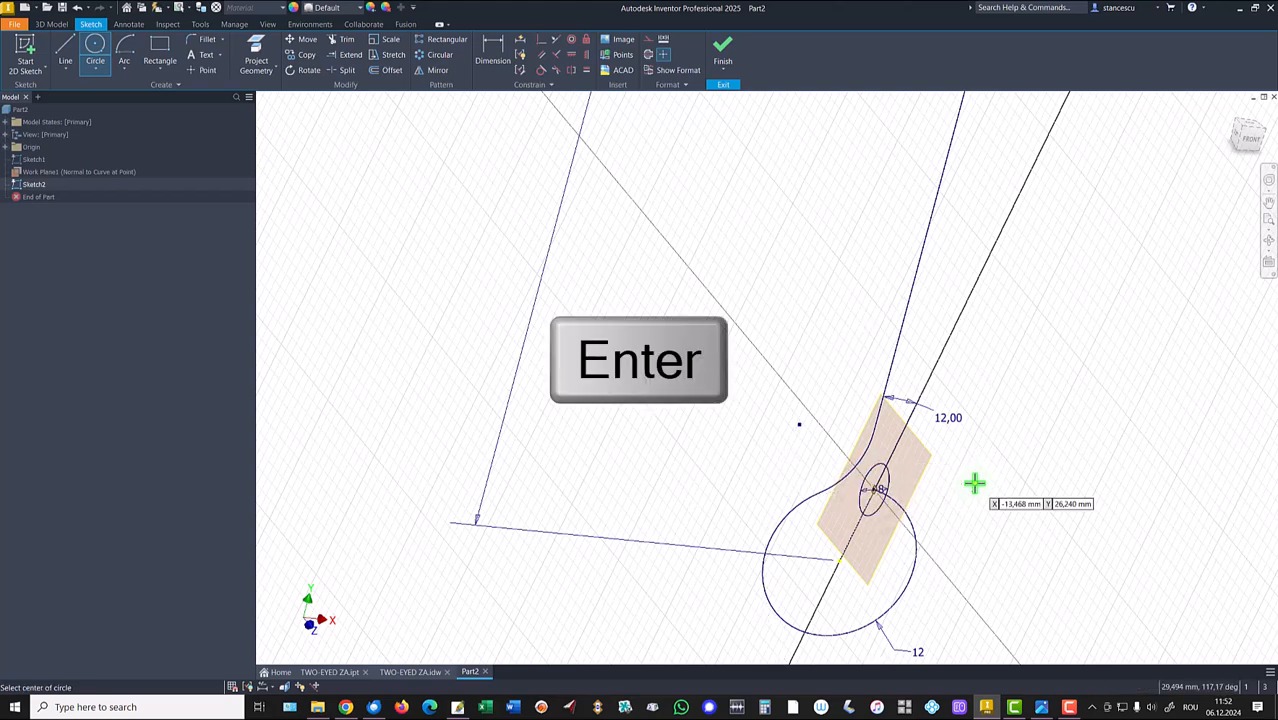
pyautogui.click(723, 52)
# - Hide the work plane at the lower eye's open end
pyautogui.click(922, 448)
pyautogui.rightClick(922, 447)
pyautogui.click(955, 459)
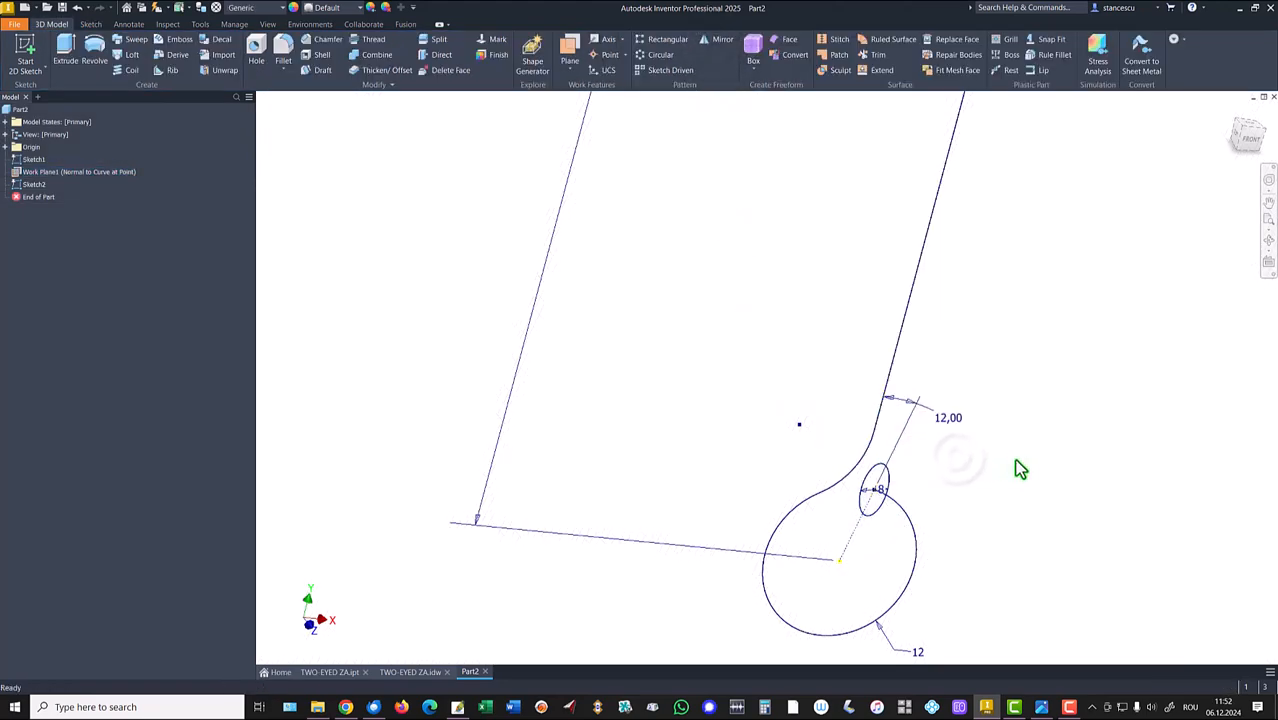
# - Sweep the 8 mm circle along the full centerline path to form the solid two-eyed rod
pyautogui.click(133, 40)
pyautogui.click(850, 485)
pyautogui.click(300, 322)
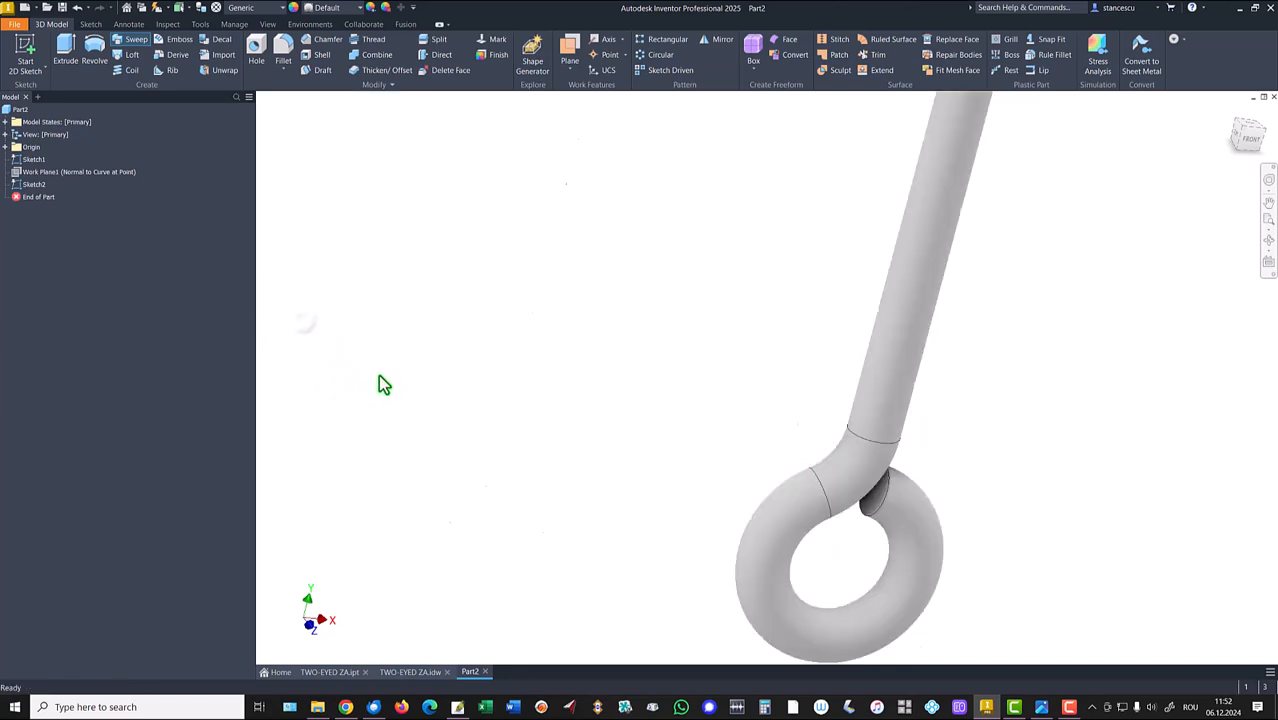
pyautogui.press('F6')
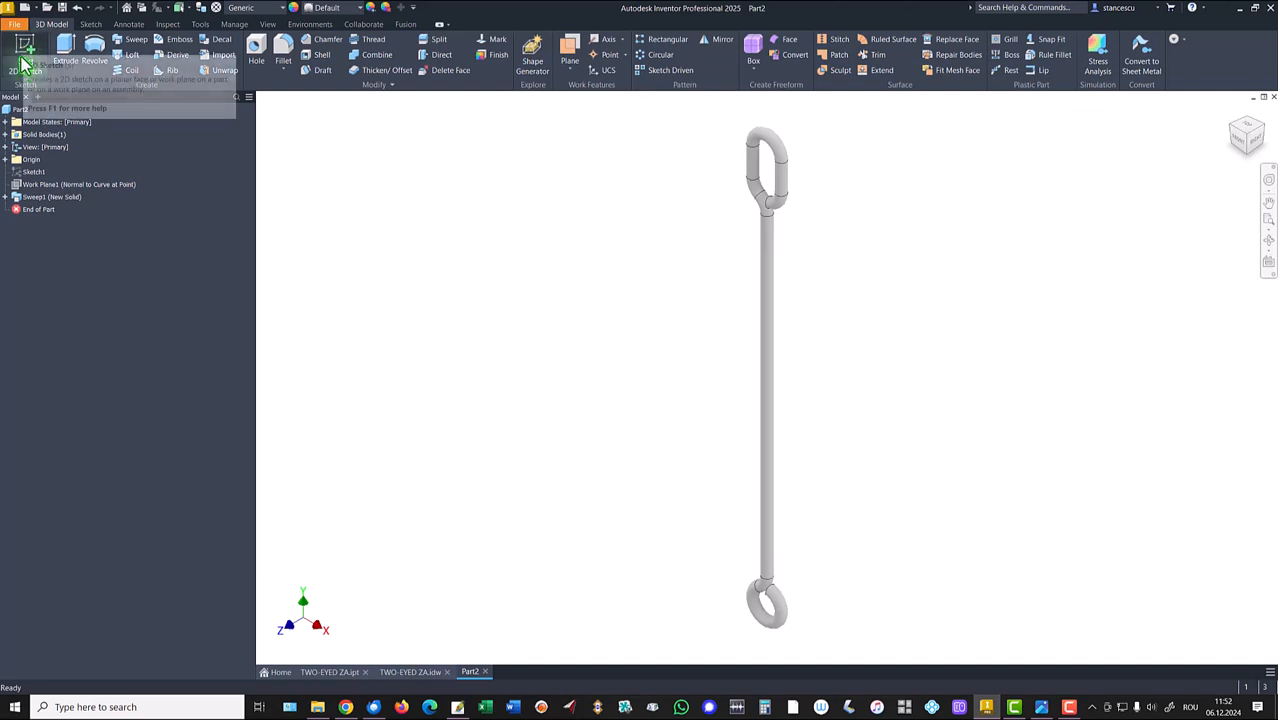
# - Update the part's physical properties in its iProperties and copy the volume value
pyautogui.click(17, 110)
pyautogui.rightClick(17, 112)
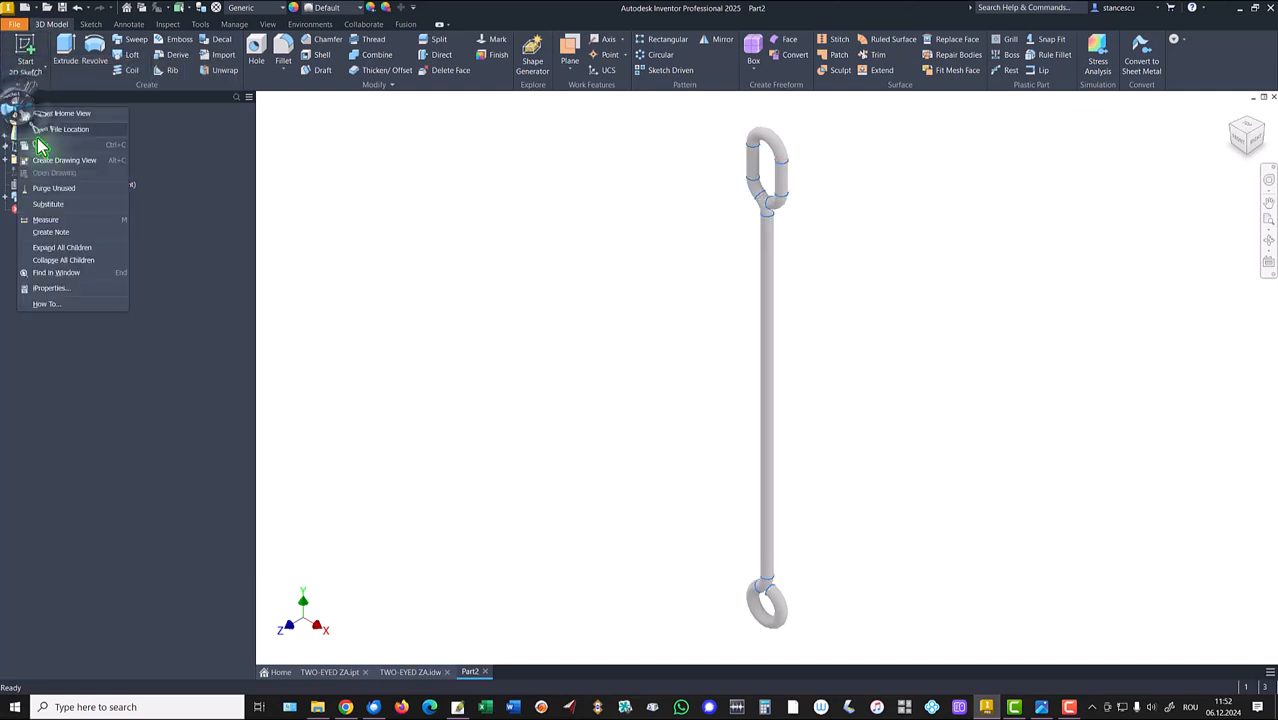
pyautogui.click(50, 289)
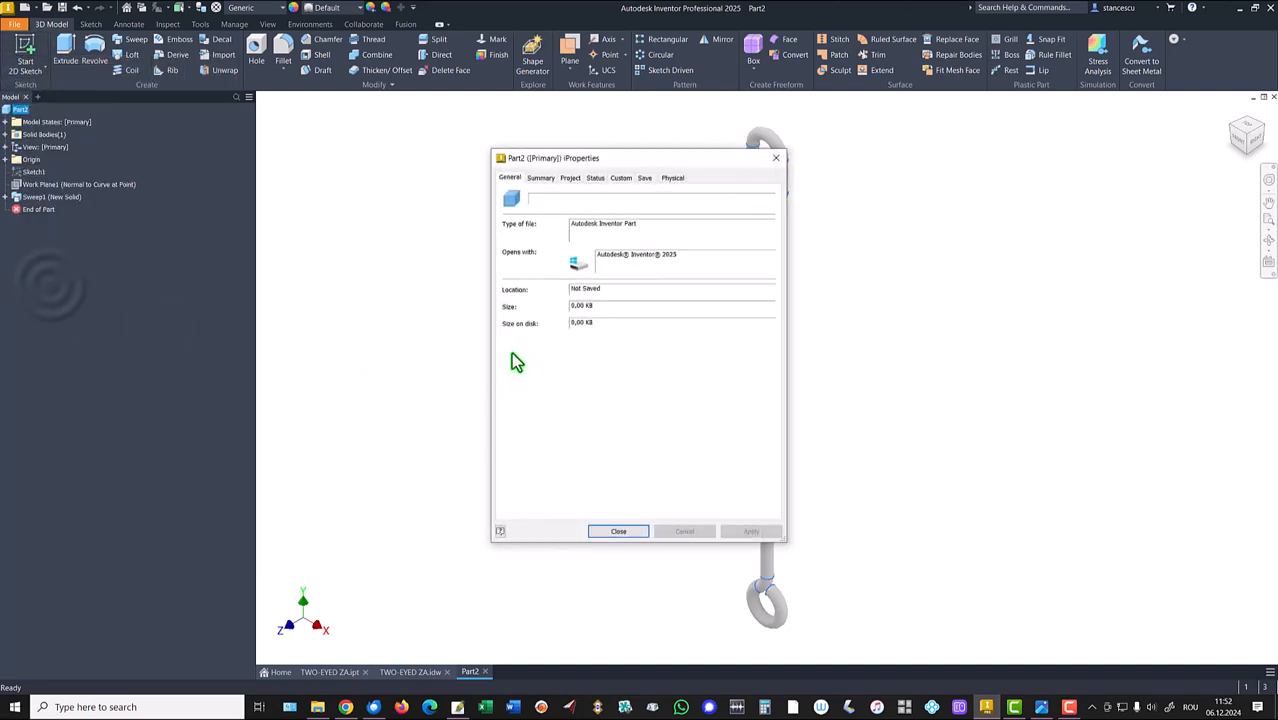
pyautogui.click(674, 181)
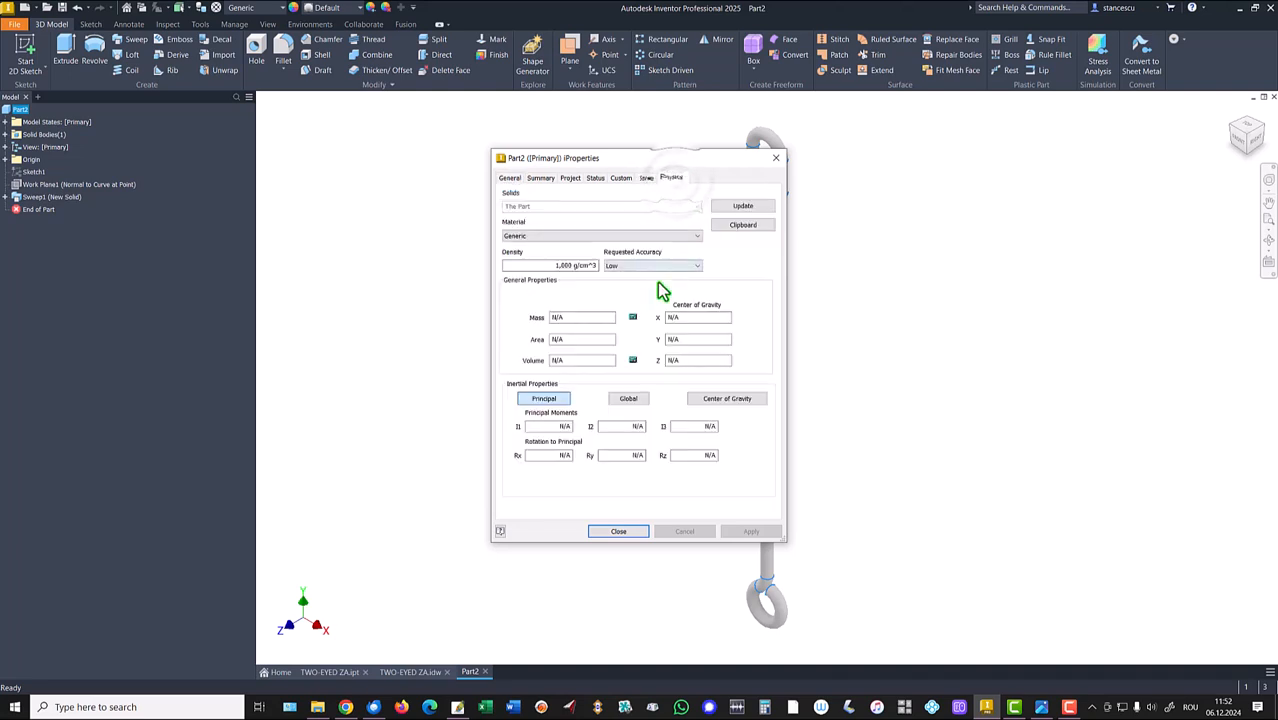
pyautogui.click(749, 209)
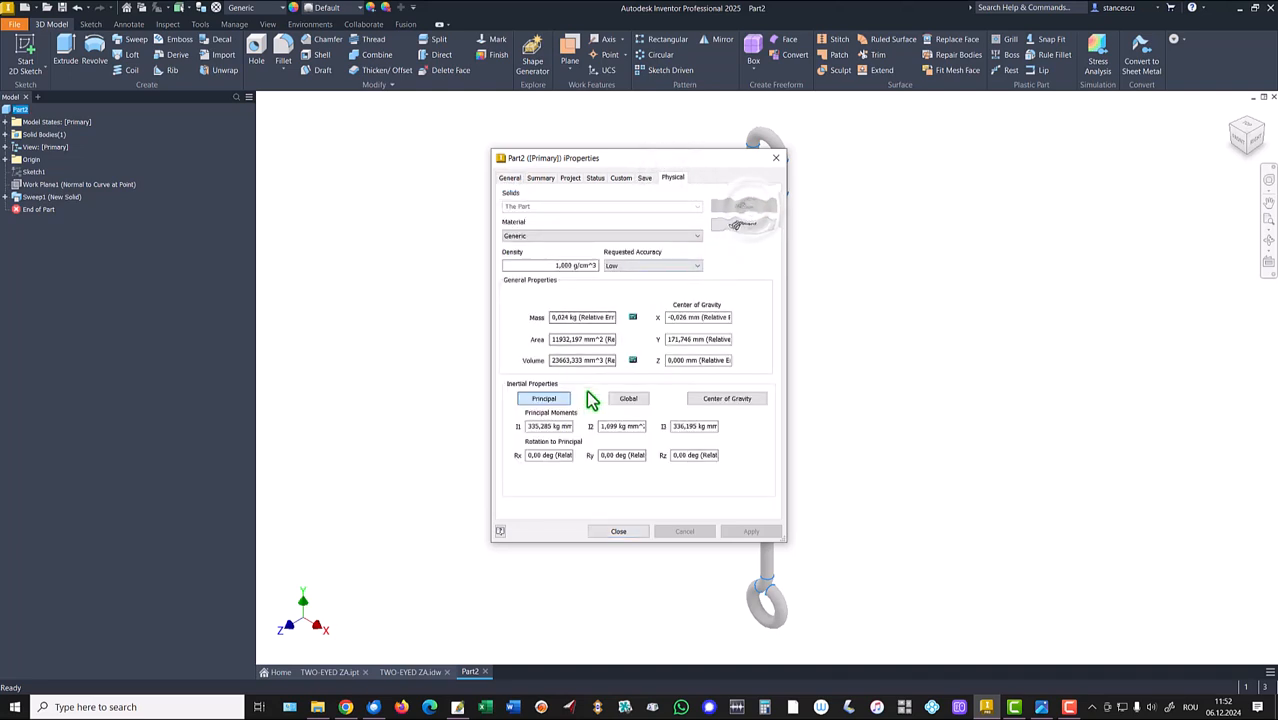
pyautogui.moveTo(605, 361); pyautogui.dragTo(448, 369)
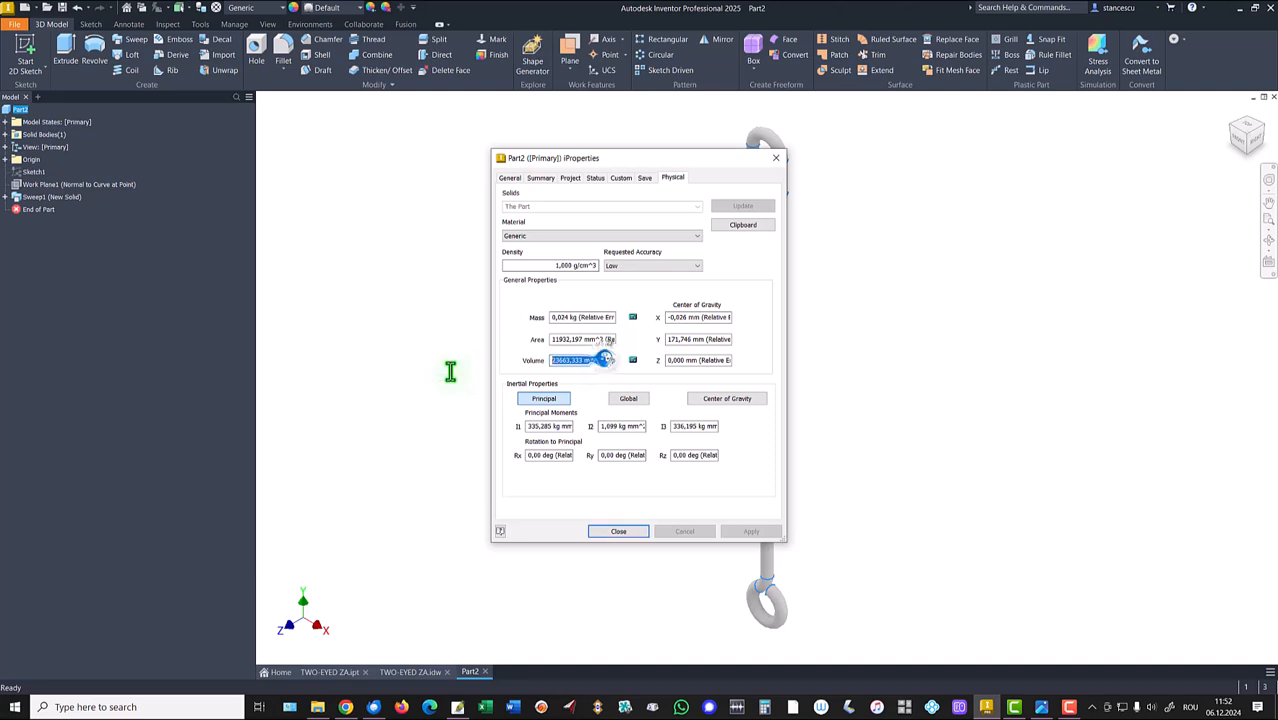
pyautogui.hotkey('ctrl', 'c')
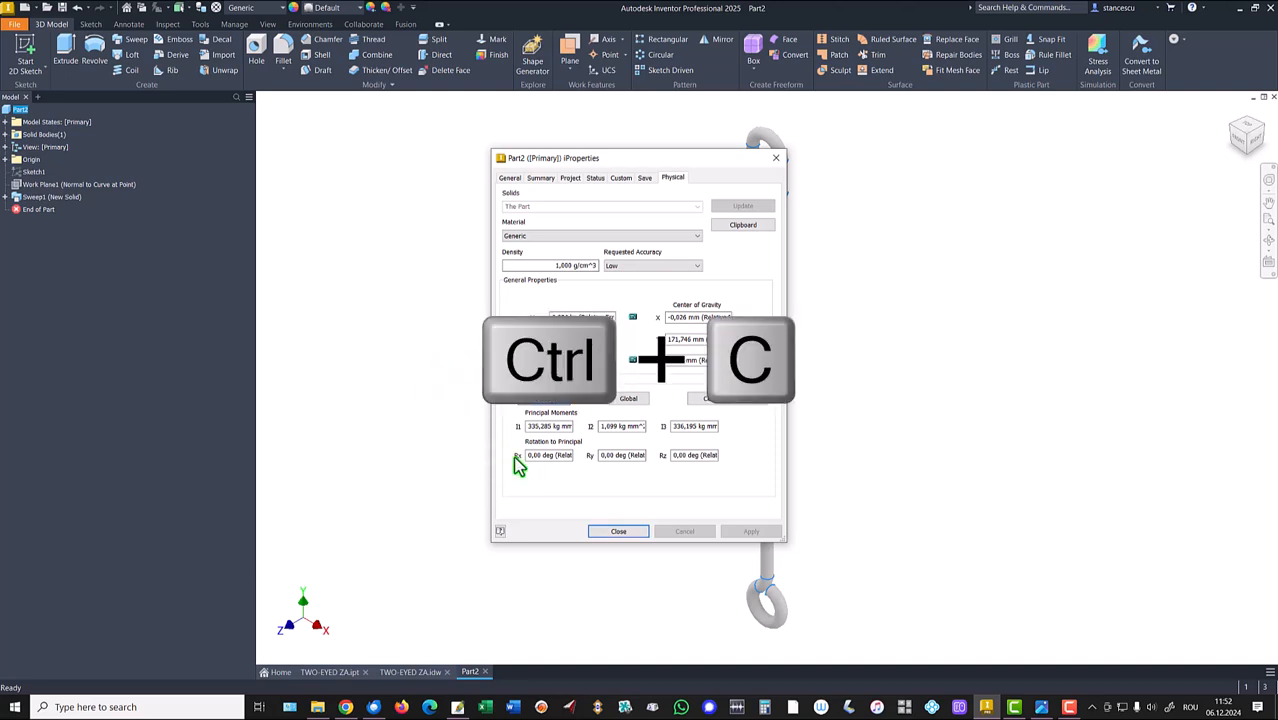
pyautogui.click(640, 532)
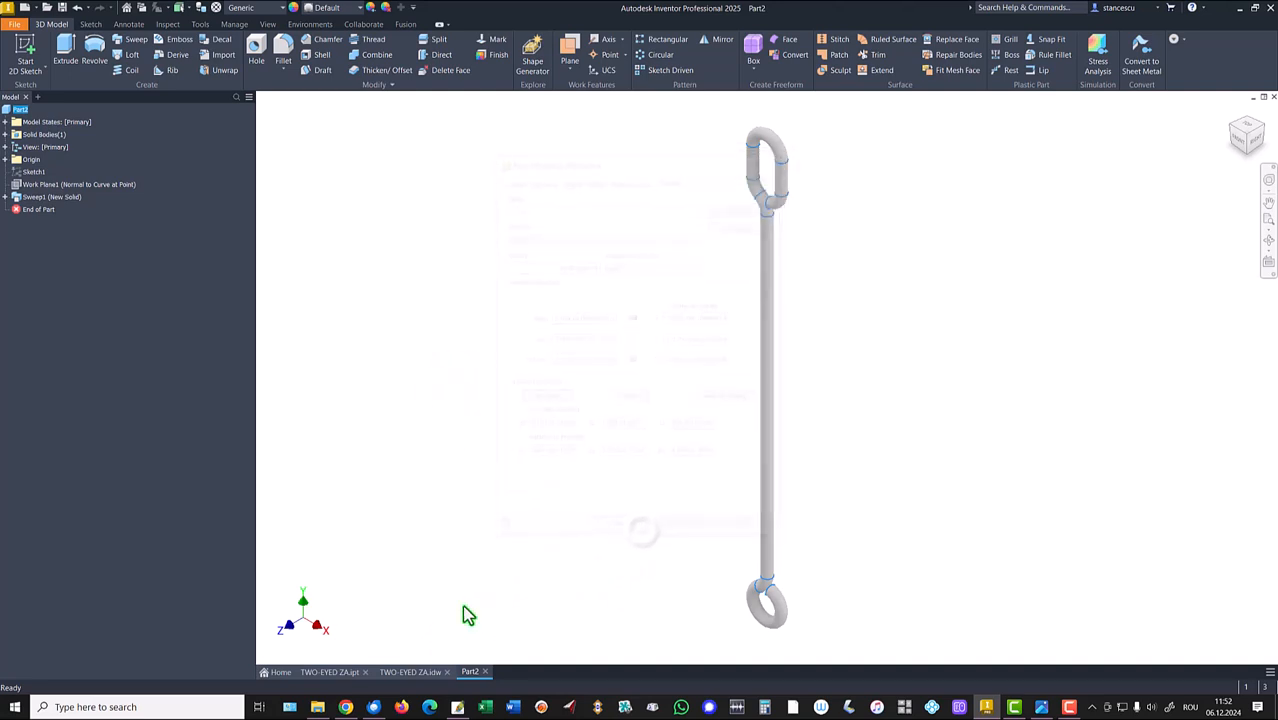
# - Compare the copied volume with the TWO-EYED ZA drawing's volume note by pasting it on a new line beneath, and discard the text edit
pyautogui.click(418, 673)
pyautogui.click(925, 606)
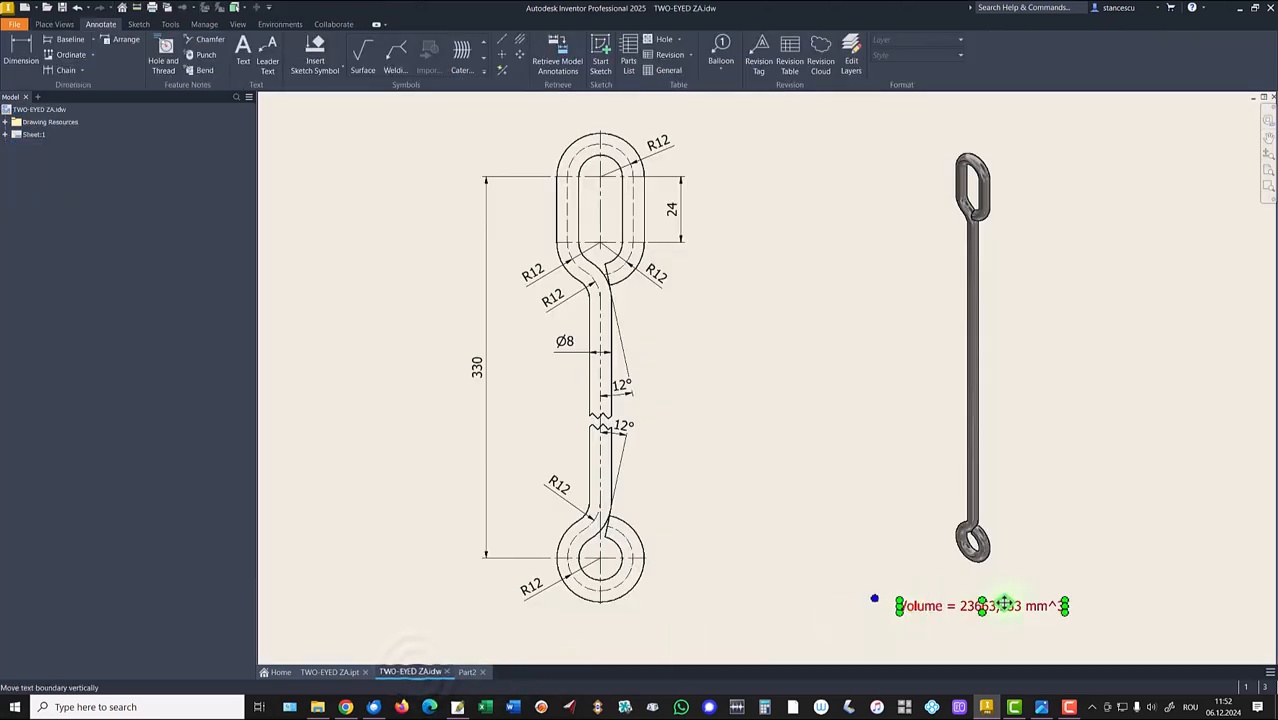
pyautogui.doubleClick(990, 606)
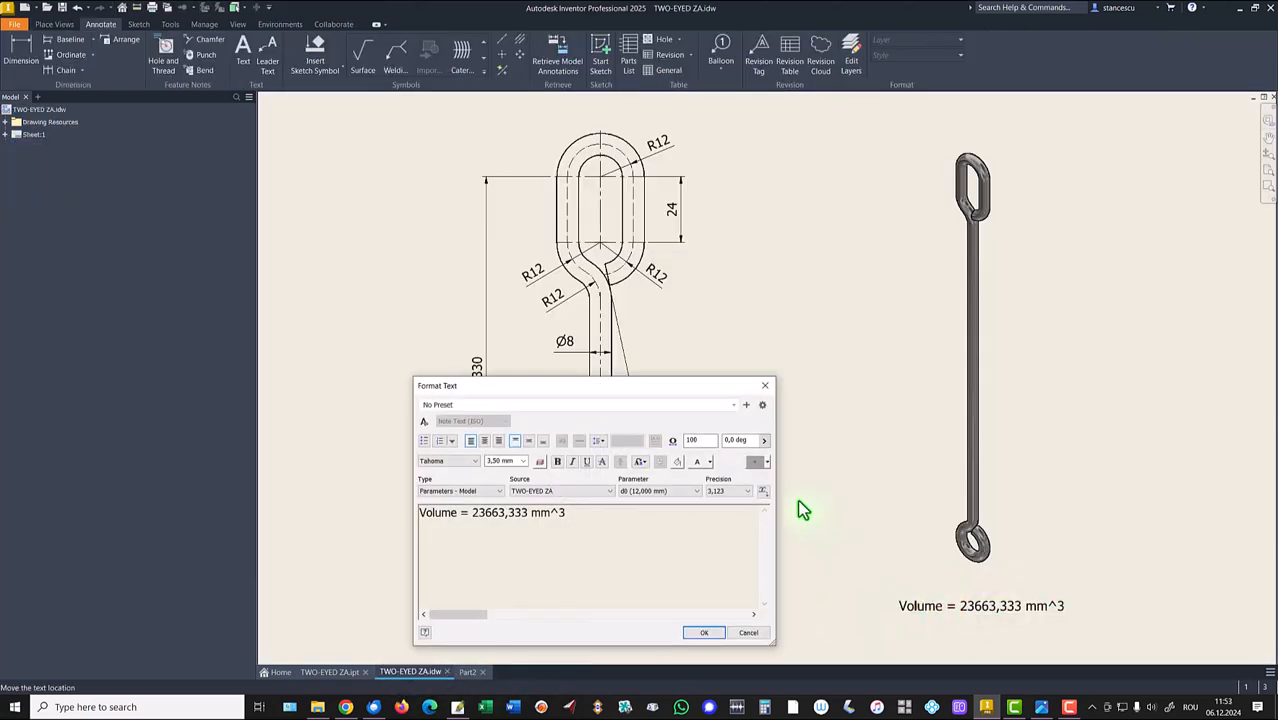
pyautogui.press('Return')
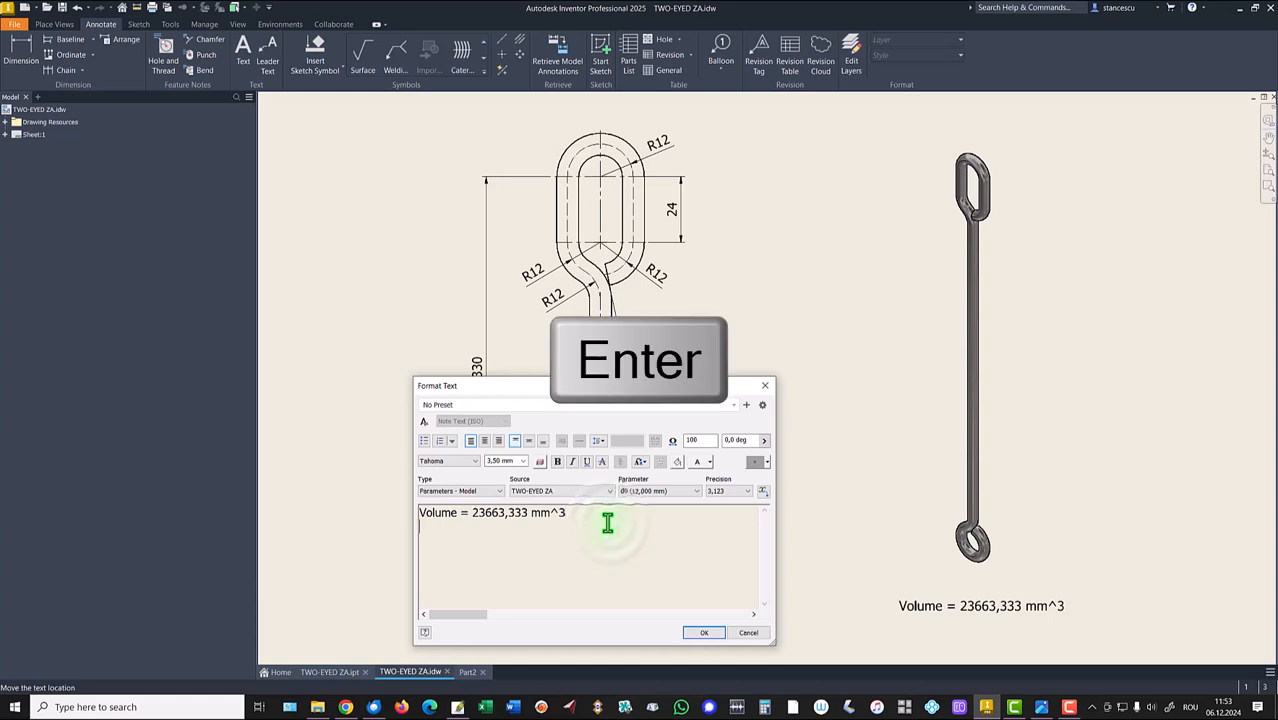
pyautogui.hotkey('ctrl', 'v')
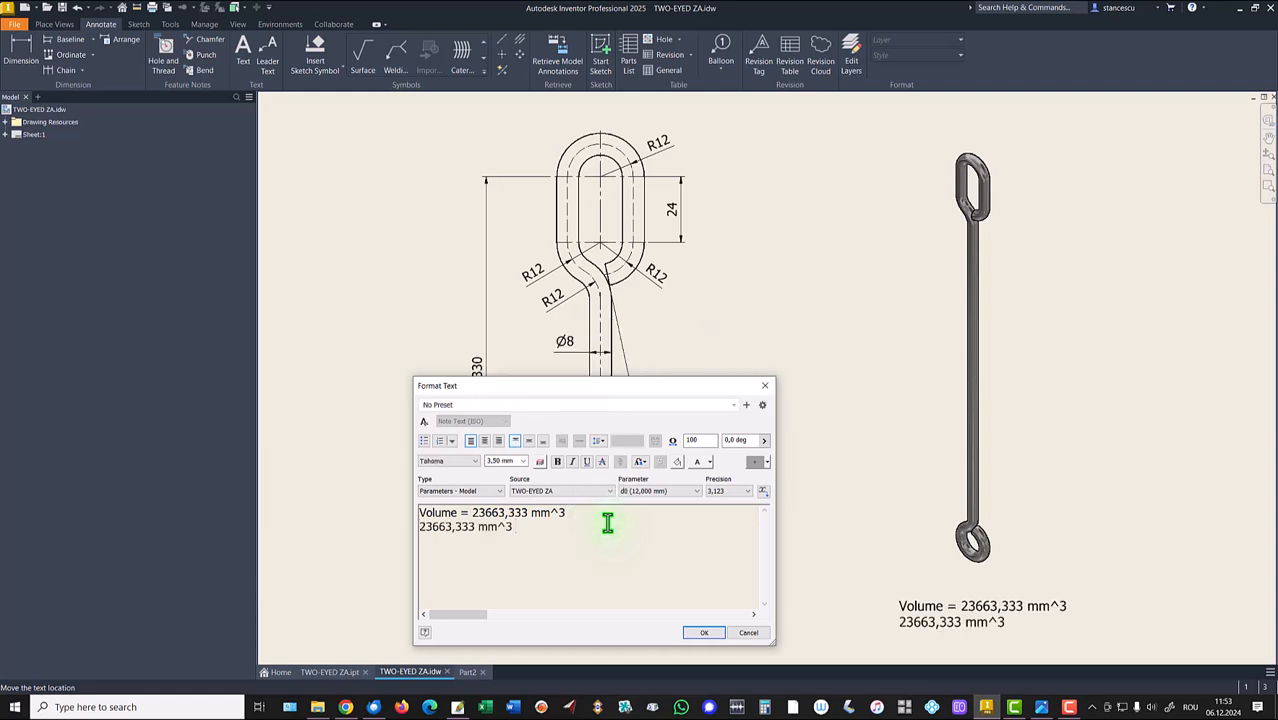
pyautogui.click(749, 634)
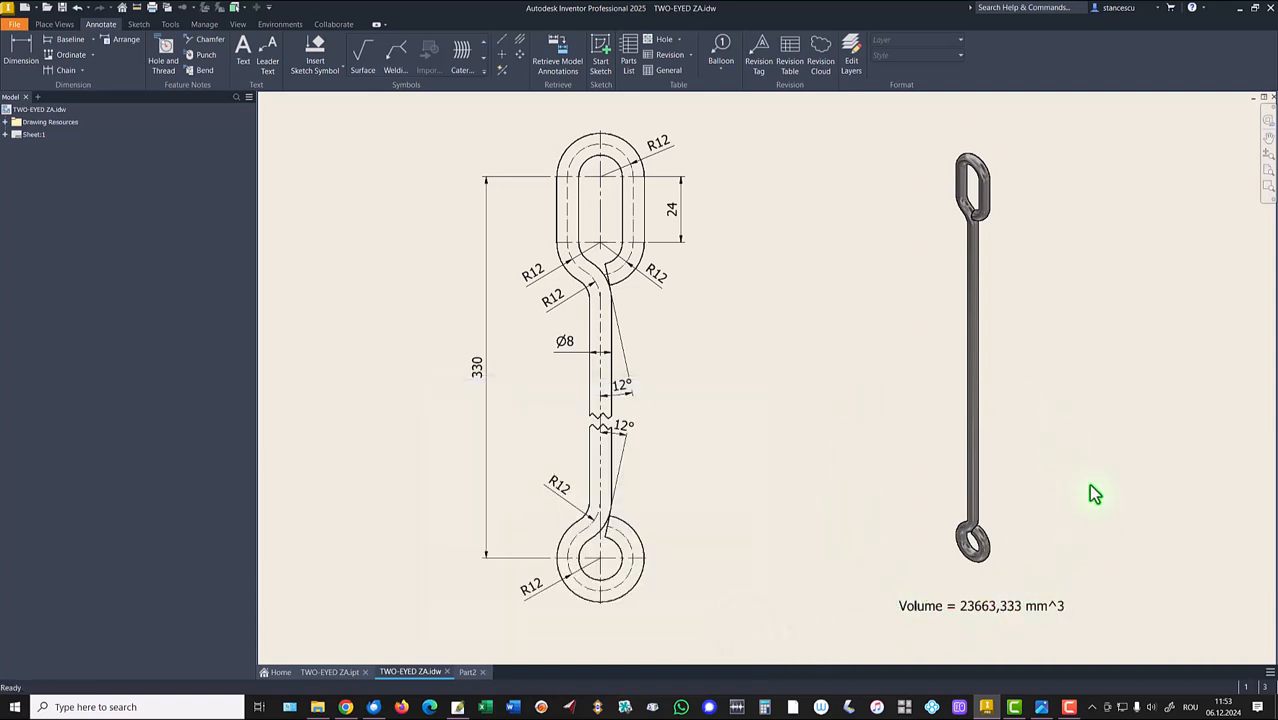
# - Assign the Stainless Steel material to the rod in Part2
pyautogui.click(467, 672)
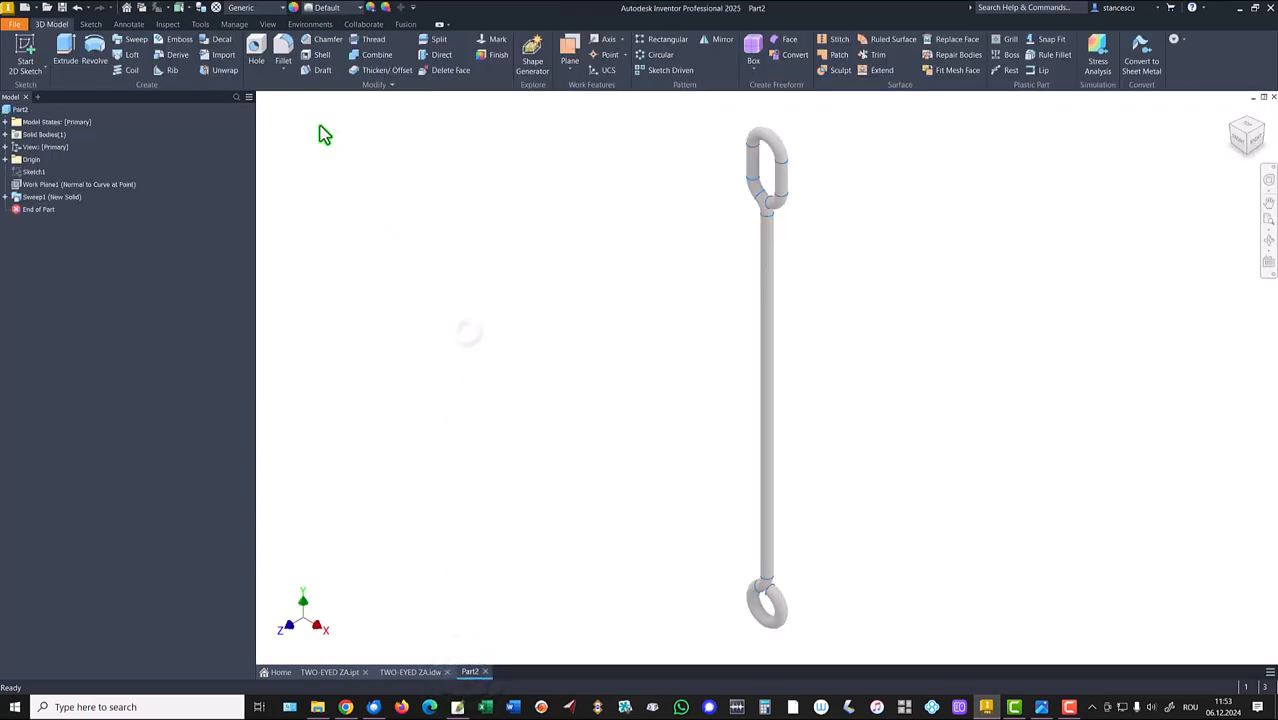
pyautogui.click(242, 8)
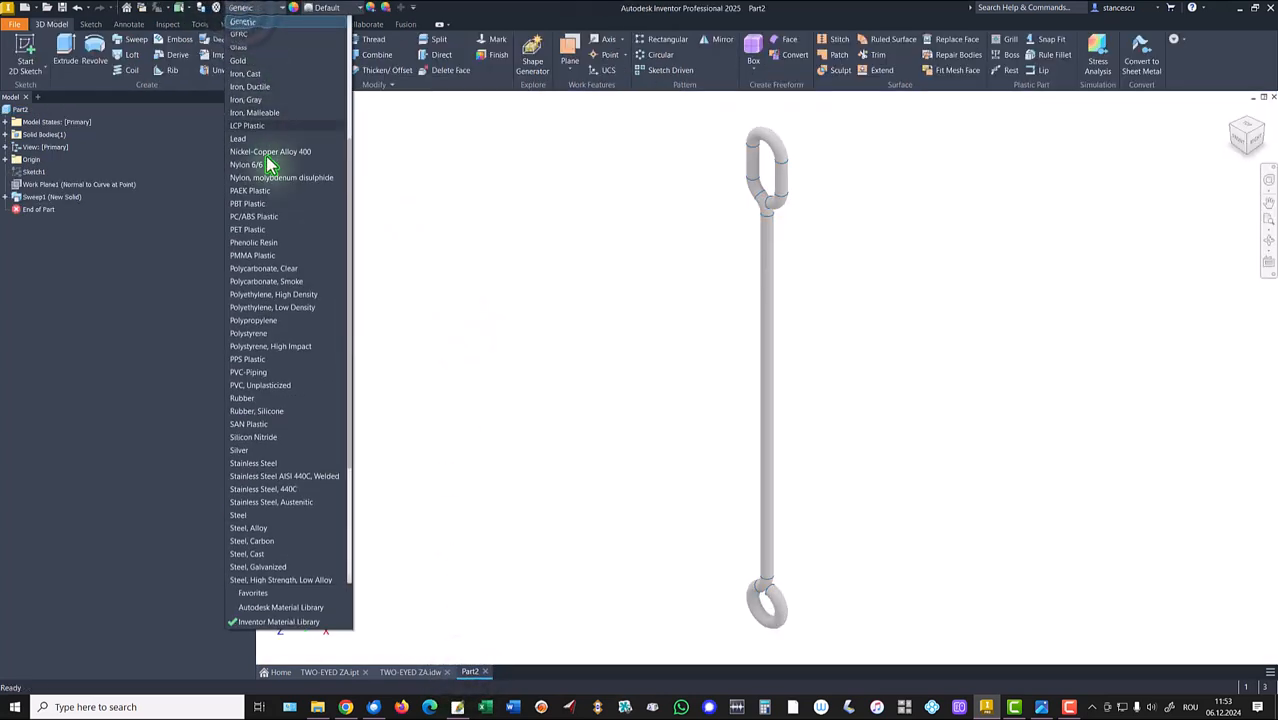
pyautogui.click(253, 463)
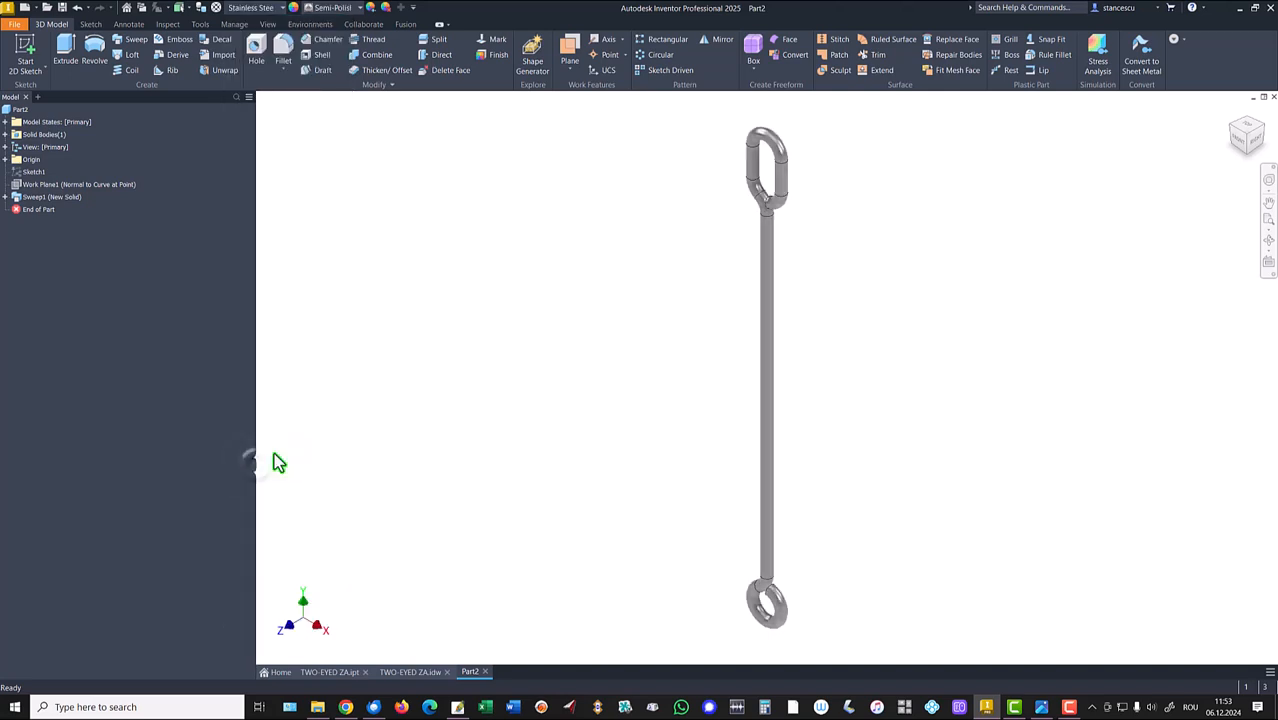
# - Display the rod in the Shaded visual style and set the lighting style to Default Lights
pyautogui.click(268, 24)
pyautogui.click(230, 68)
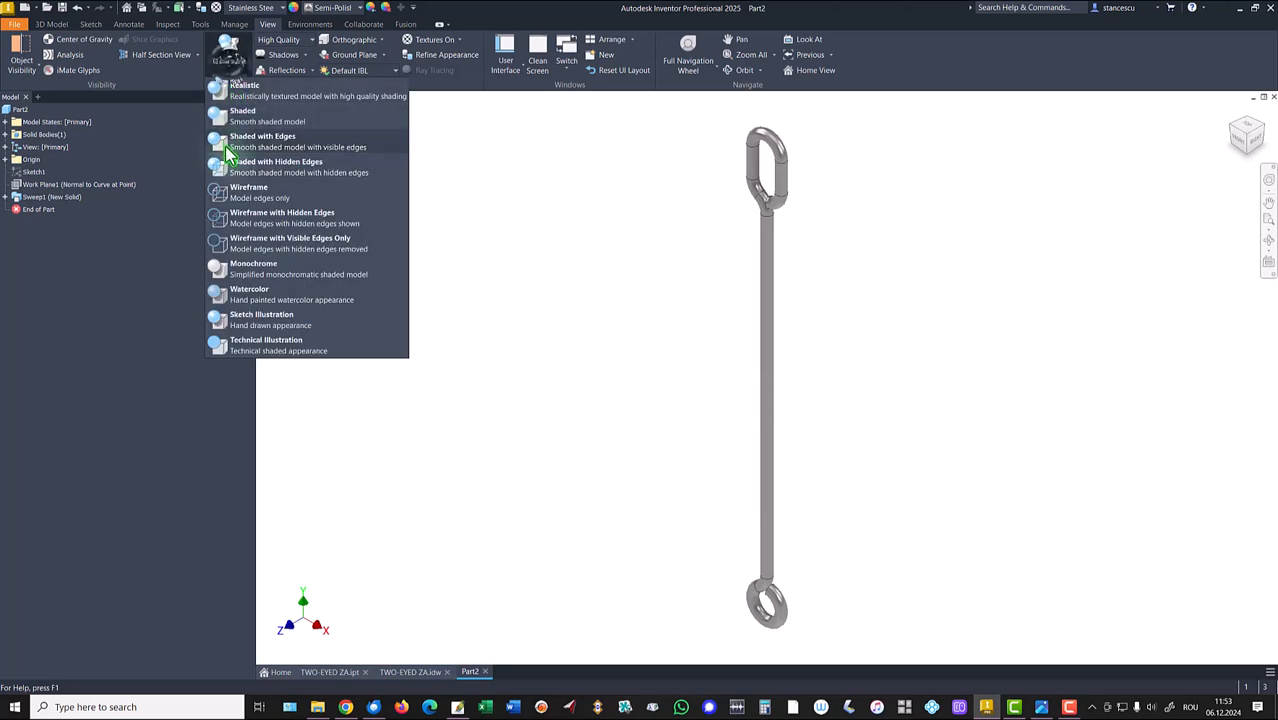
pyautogui.click(240, 113)
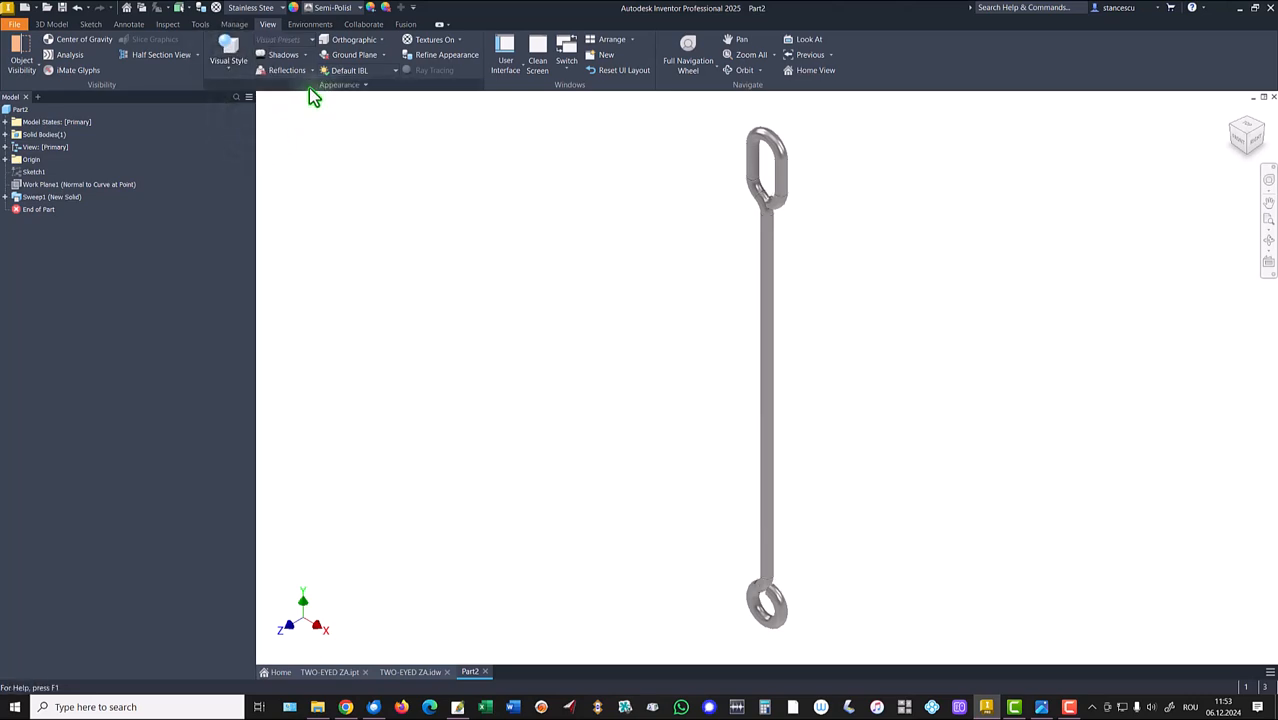
pyautogui.click(380, 72)
pyautogui.click(360, 346)
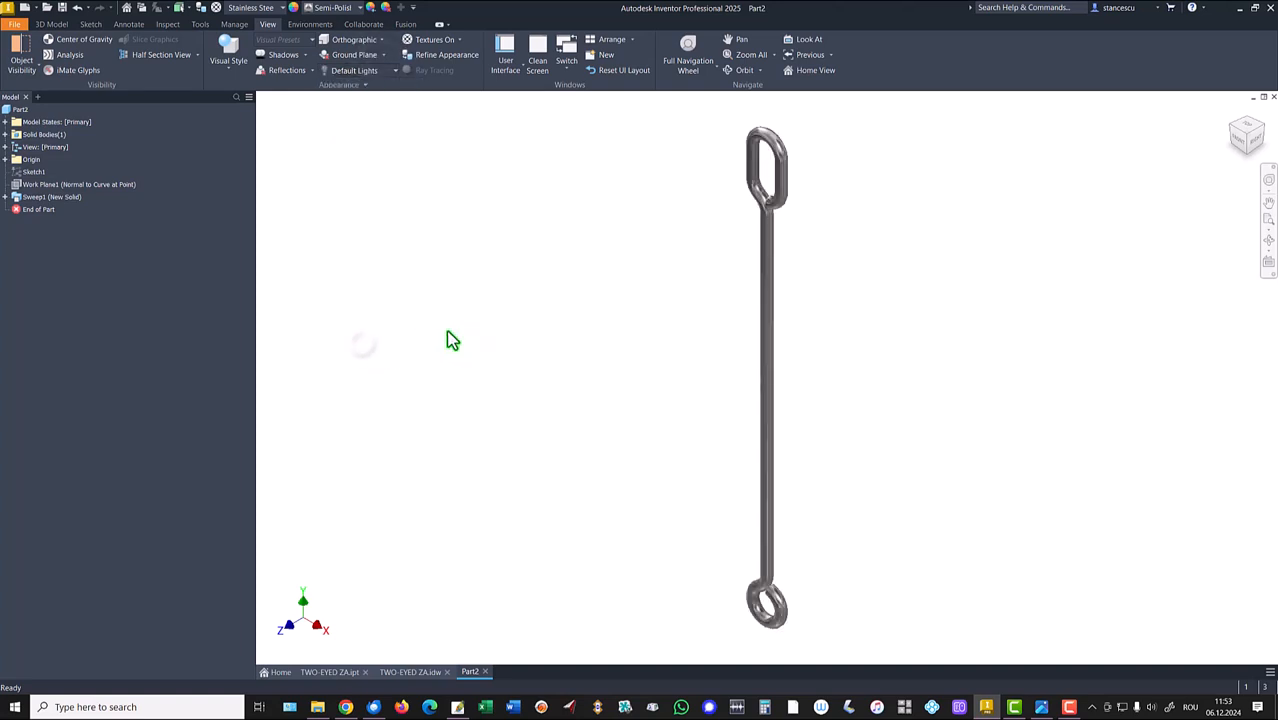
# - Compare the finished rod in Part2 with the reference part TWO-EYED ZA.ipt by alternating between the two documents
pyautogui.click(328, 672)
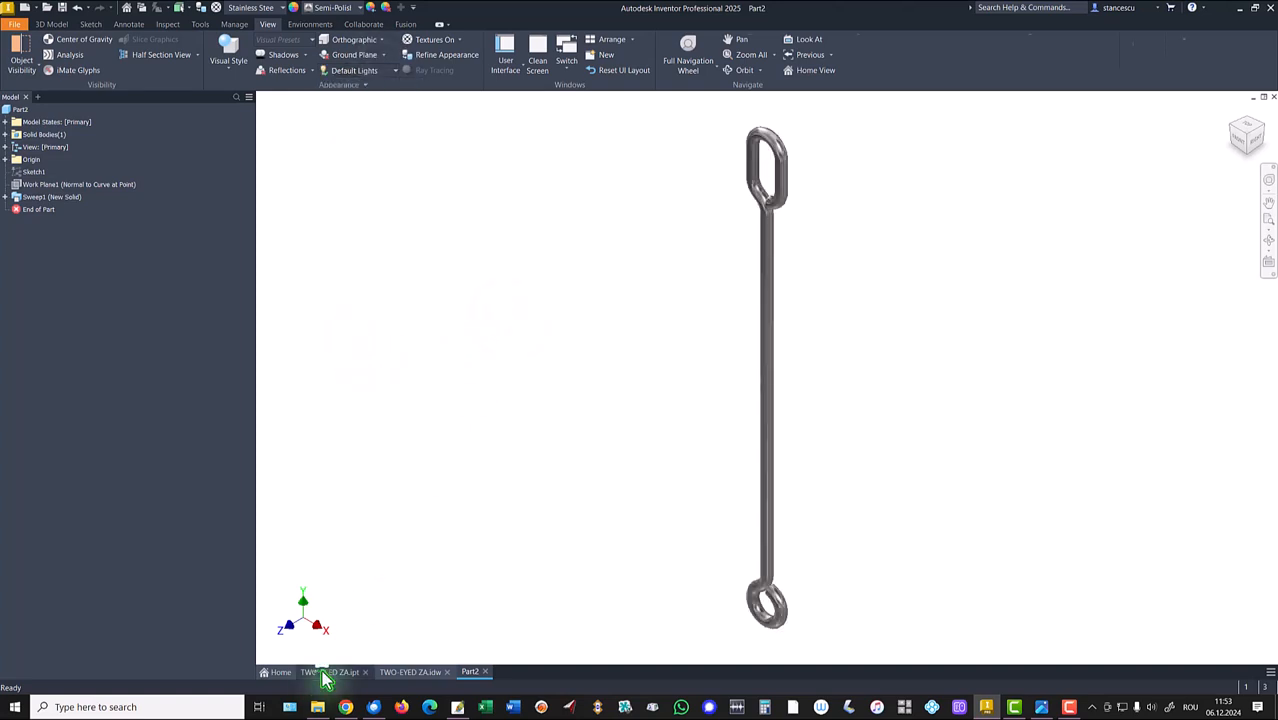
pyautogui.click(465, 673)
pyautogui.click(328, 672)
pyautogui.click(465, 674)
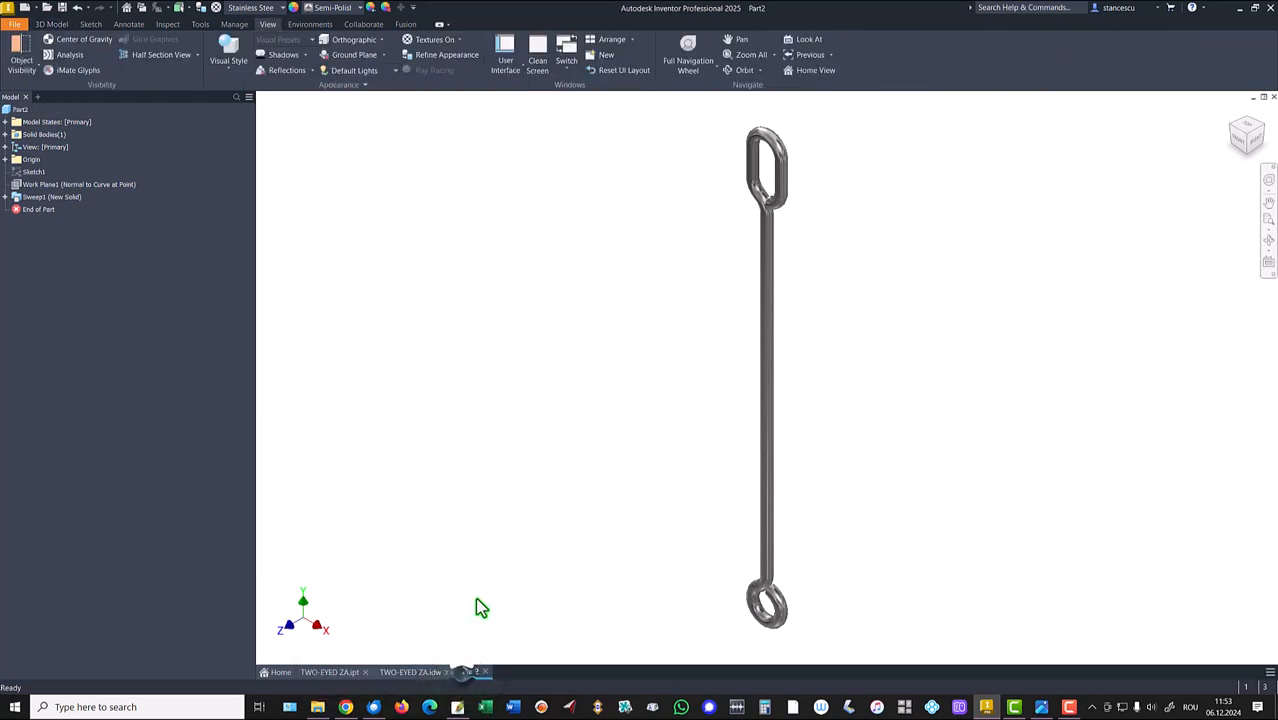